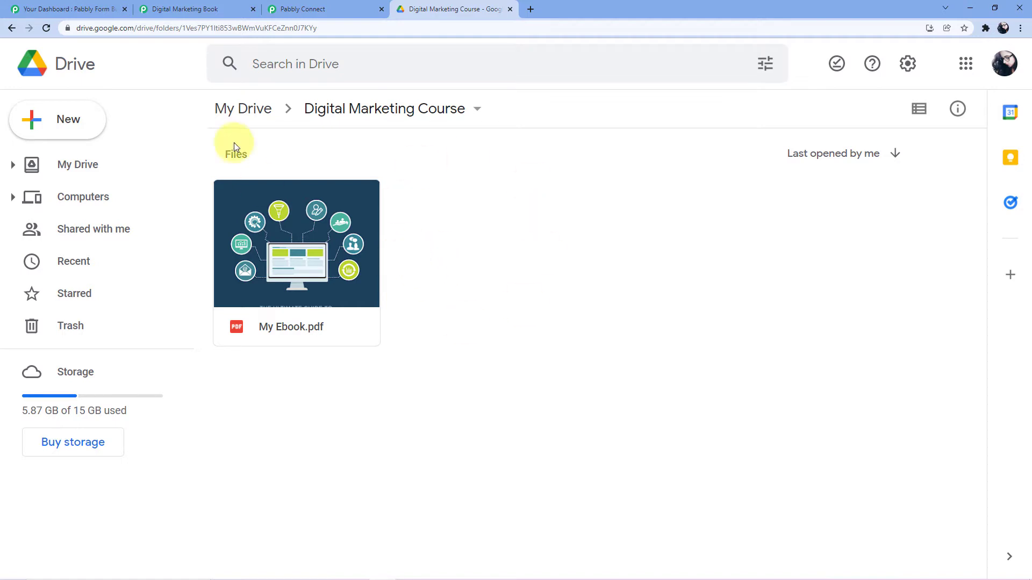
- Review the Digital Marketing Course Ebook form and the Google Drive course folder, and switch to the Pabbly Connect dashboard
click(172, 11)
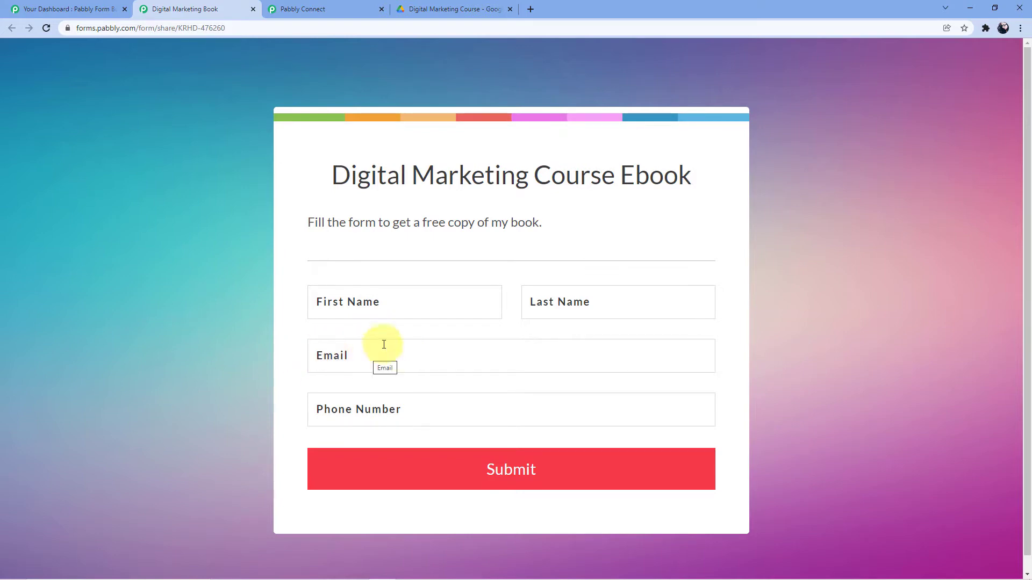
click(461, 8)
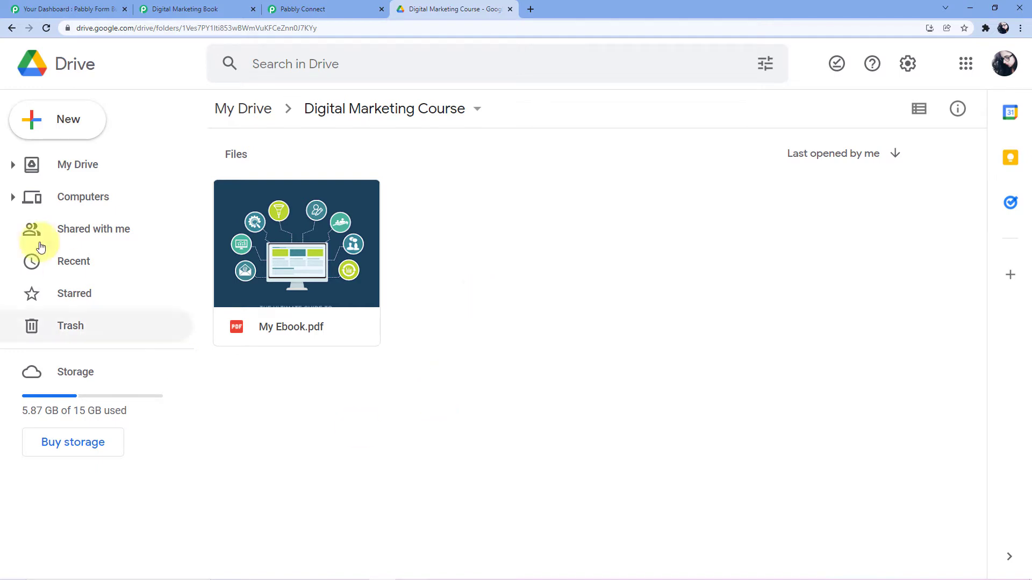
click(184, 8)
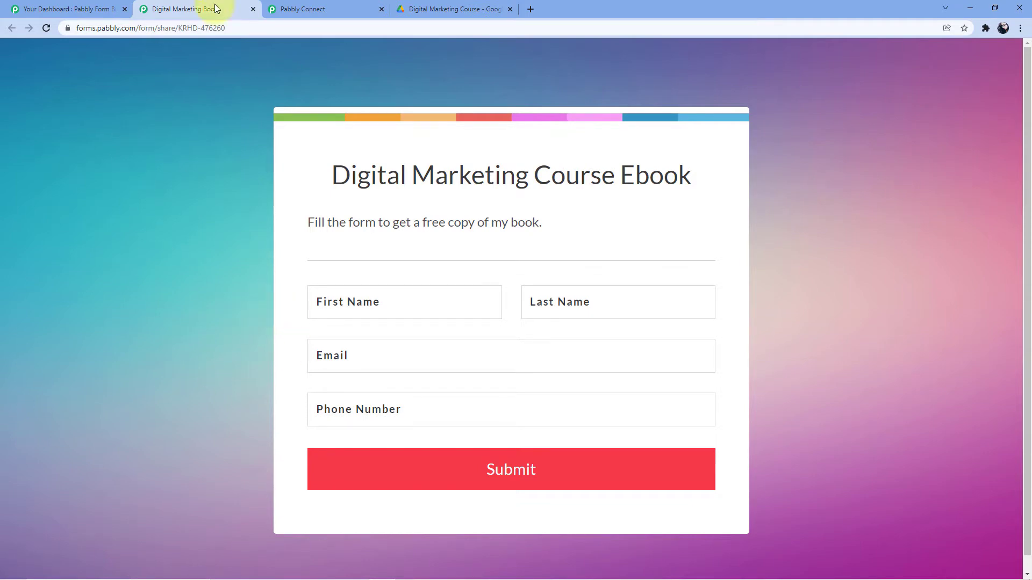
click(330, 8)
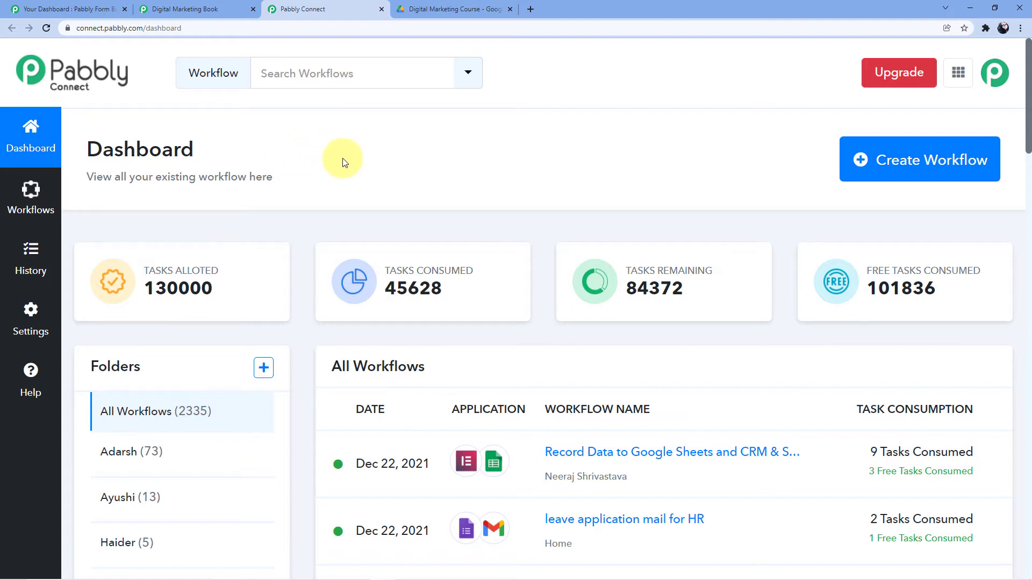
- View the pabbly.com homepage in a new browser tab and close that tab
click(530, 9)
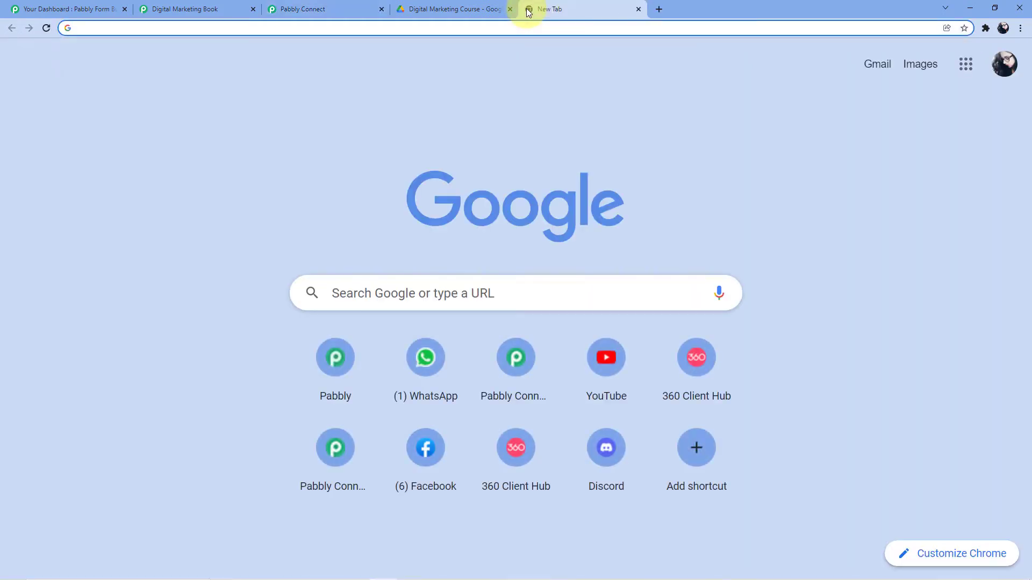
text(pabbly.com)
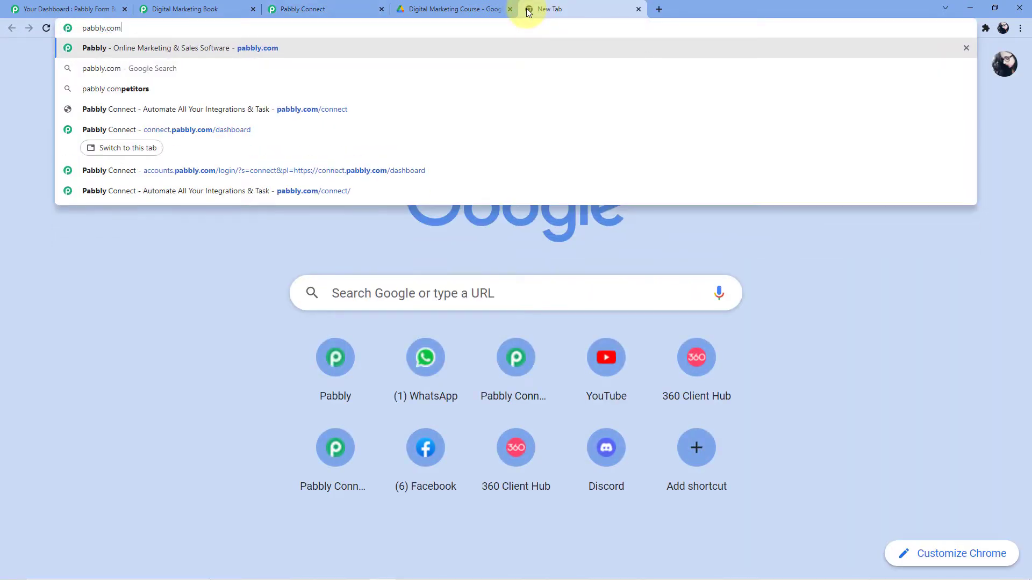
key(Return)
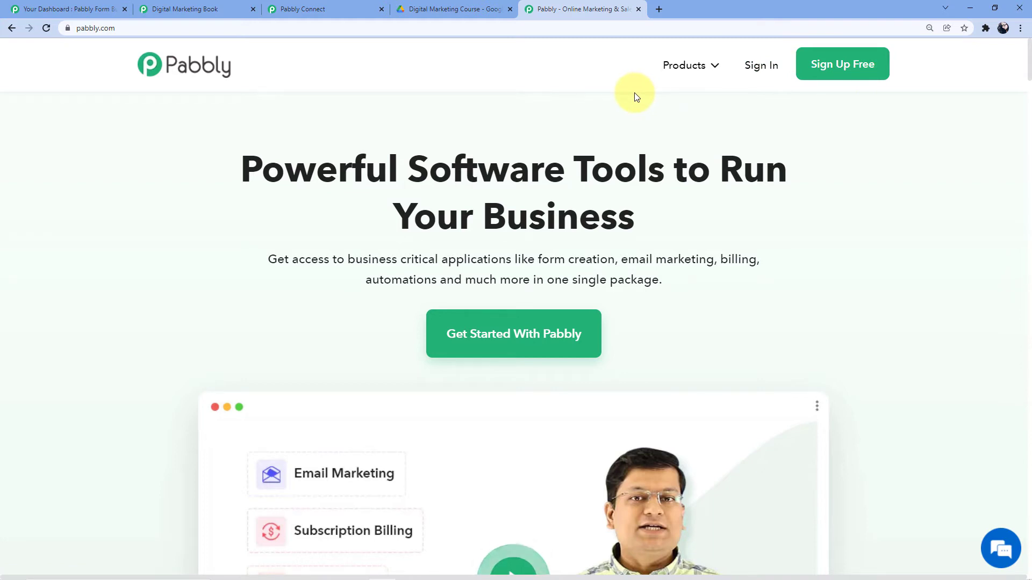
click(638, 9)
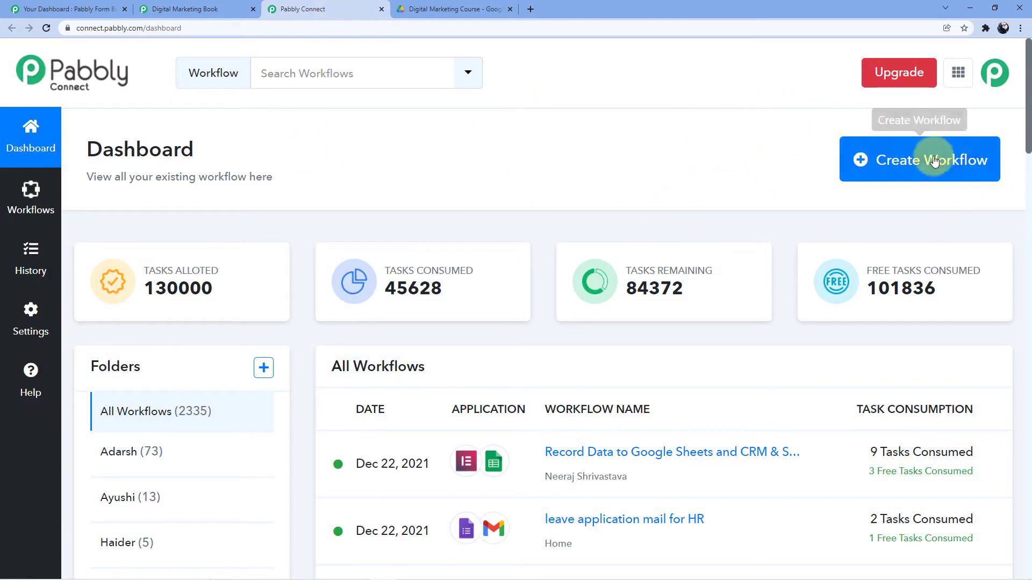
- Create a workflow named "Pabbly Form Builder to Google Drive"
click(910, 153)
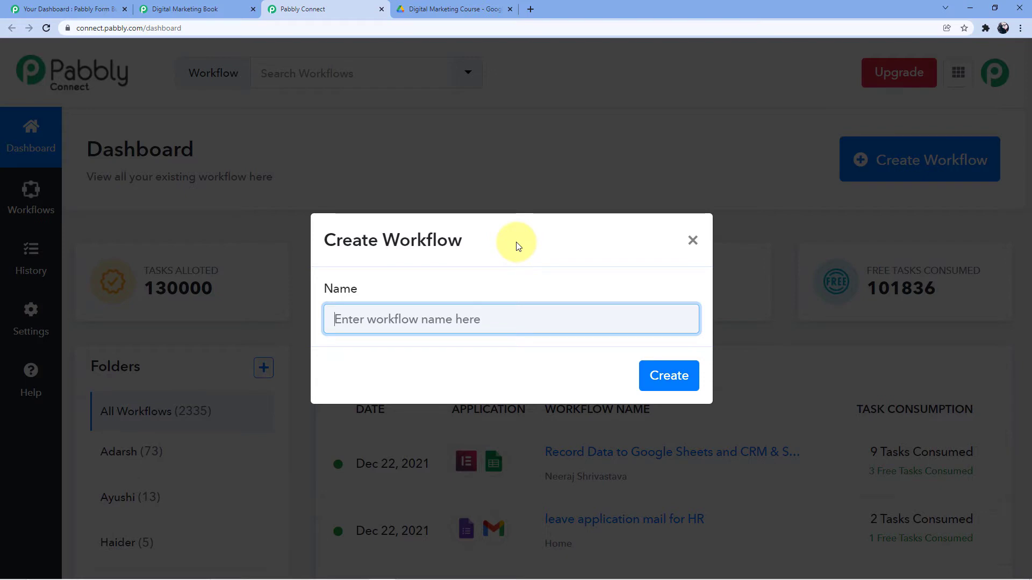
text(Pabbly)
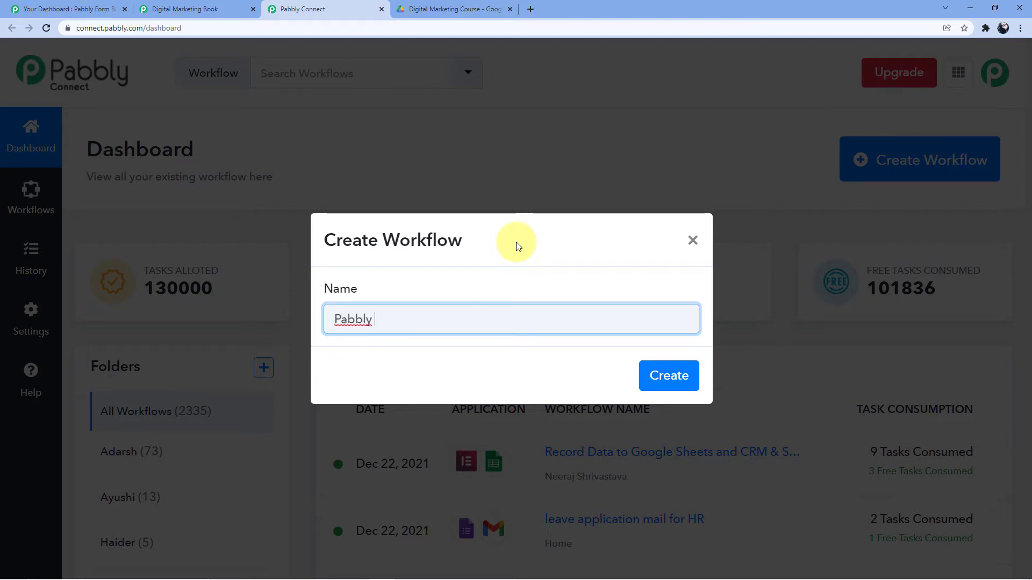
text( Form Builder to google Drive)
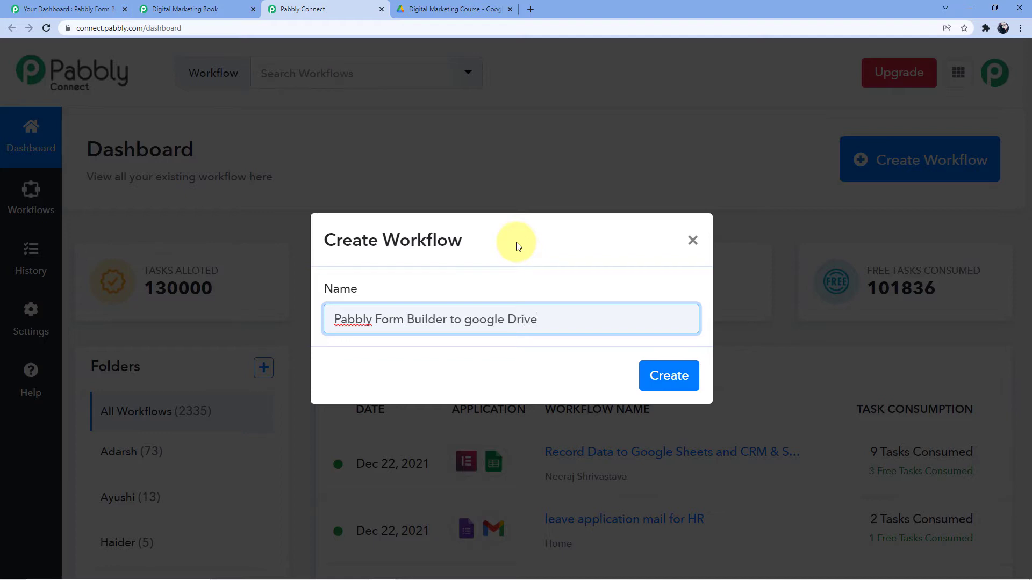
click(469, 321)
key(BackSpace)
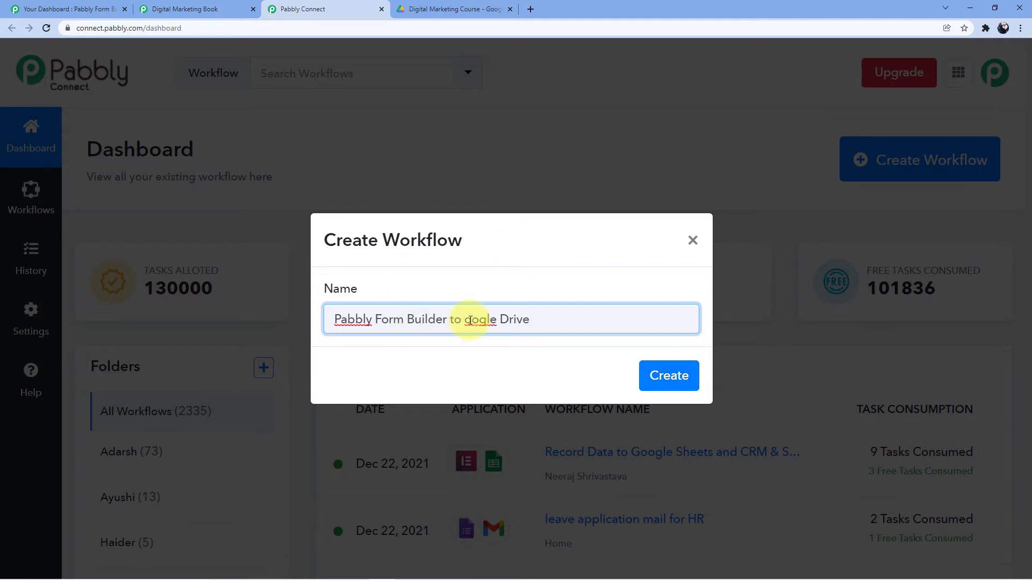
text(G)
click(676, 372)
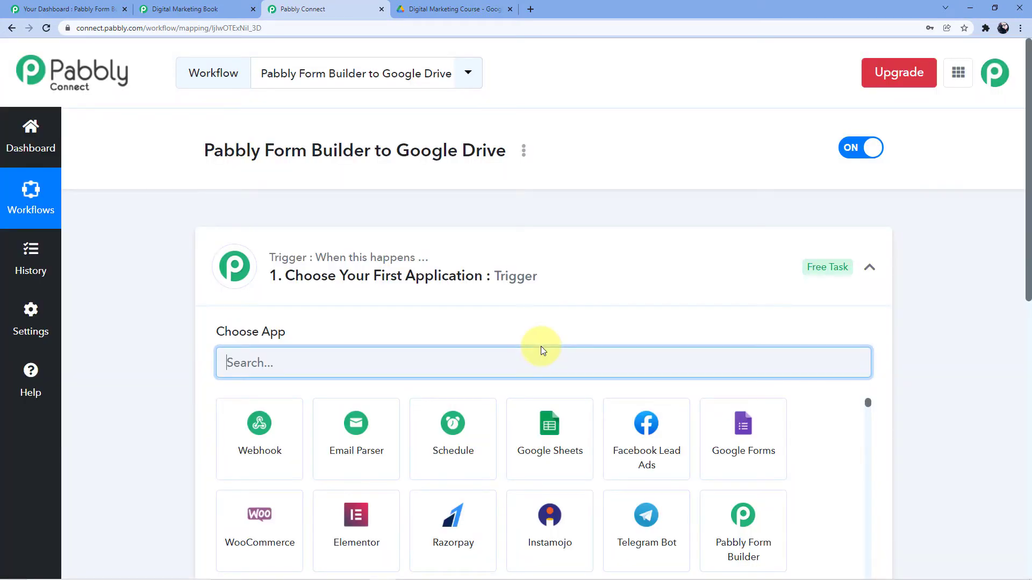
- Review the workflow's trigger and action steps and the Digital Marketing Course folder in Google Drive
click(574, 276)
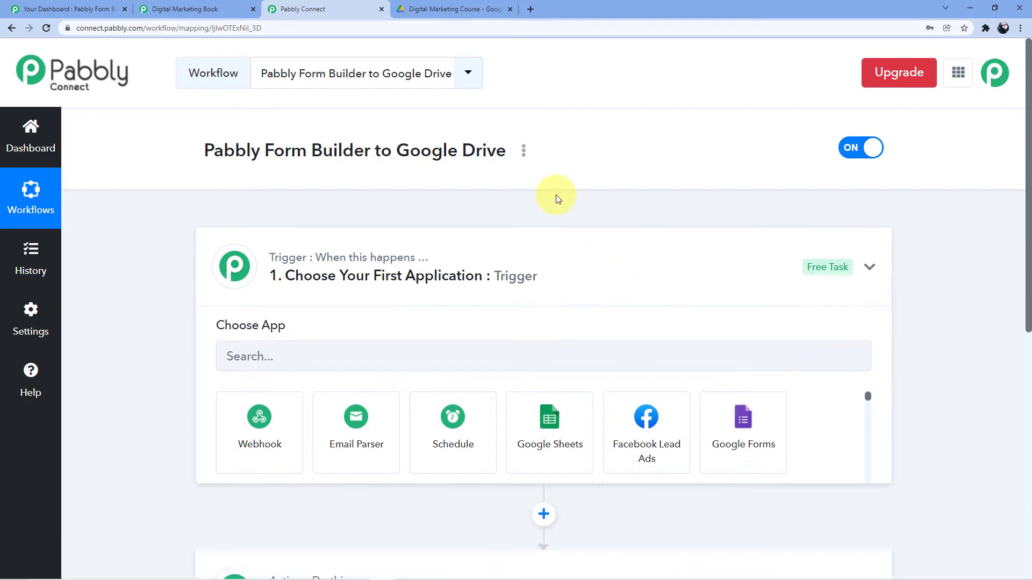
scroll(572, 206, down, 1)
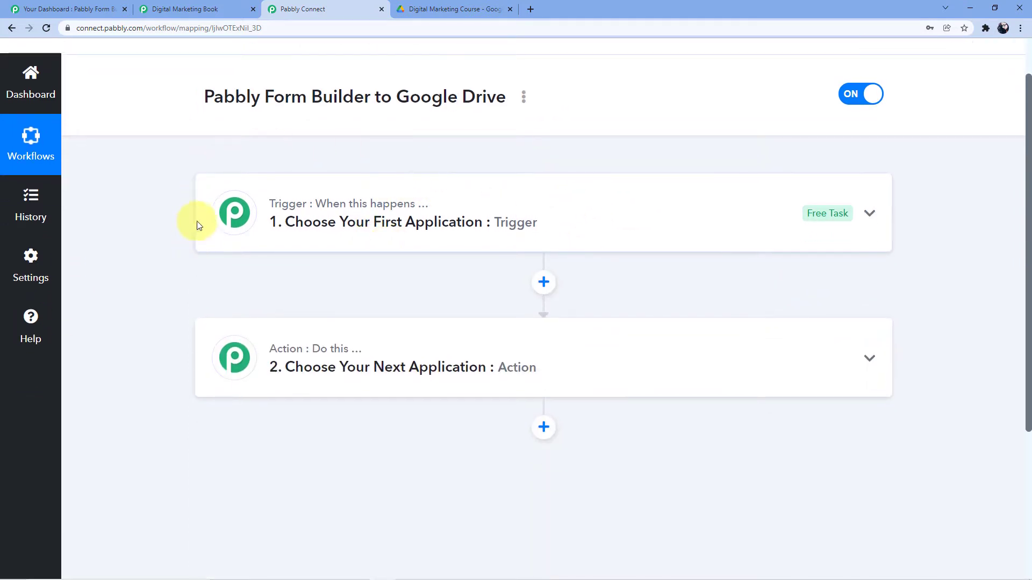
mouse_move(278, 348)
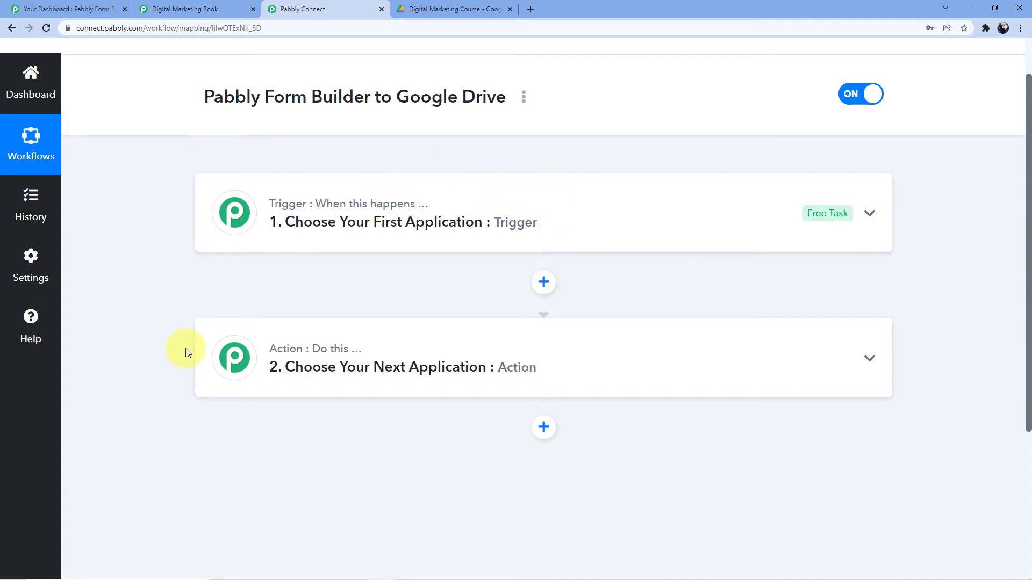
click(407, 8)
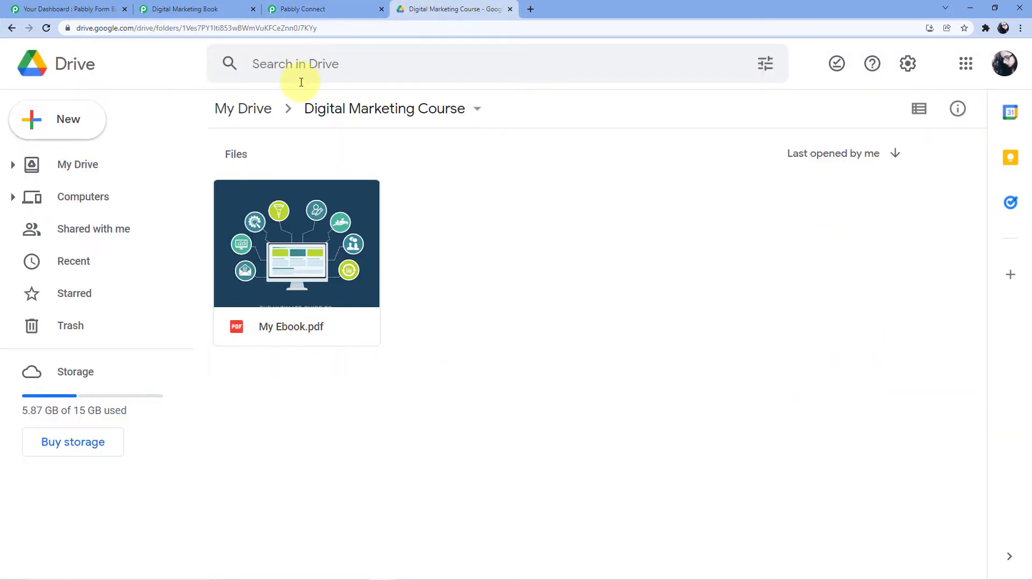
click(304, 7)
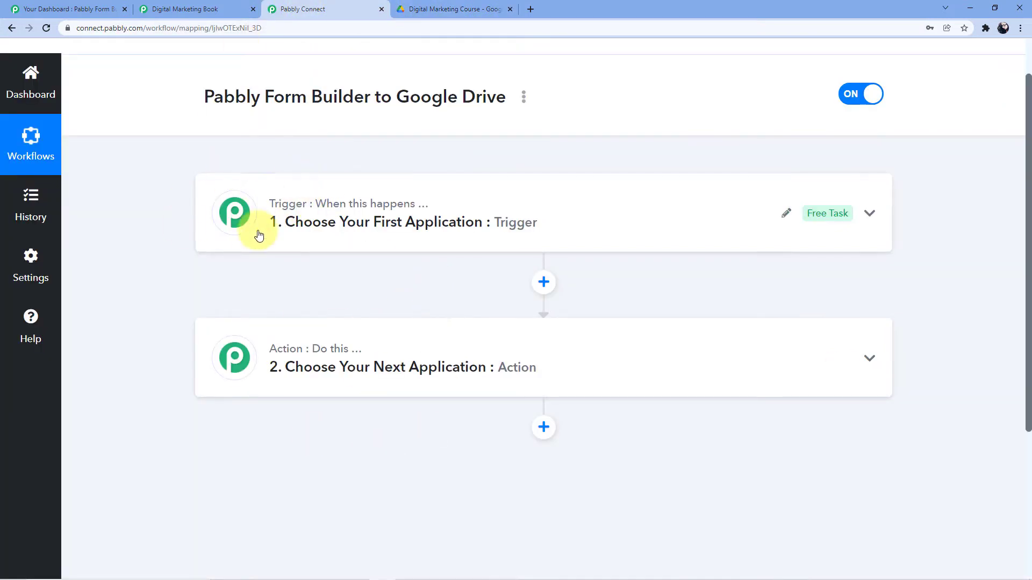
- Search the trigger apps for "Pabbly" and choose Pabbly Form Builder as the workflow's trigger application
click(317, 200)
scroll(295, 191, down, 1)
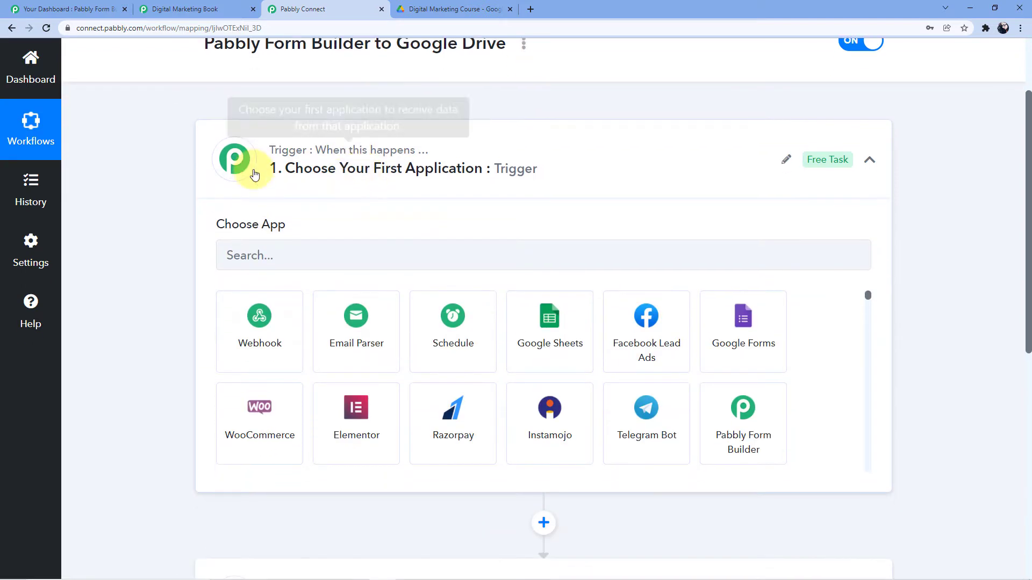
click(274, 253)
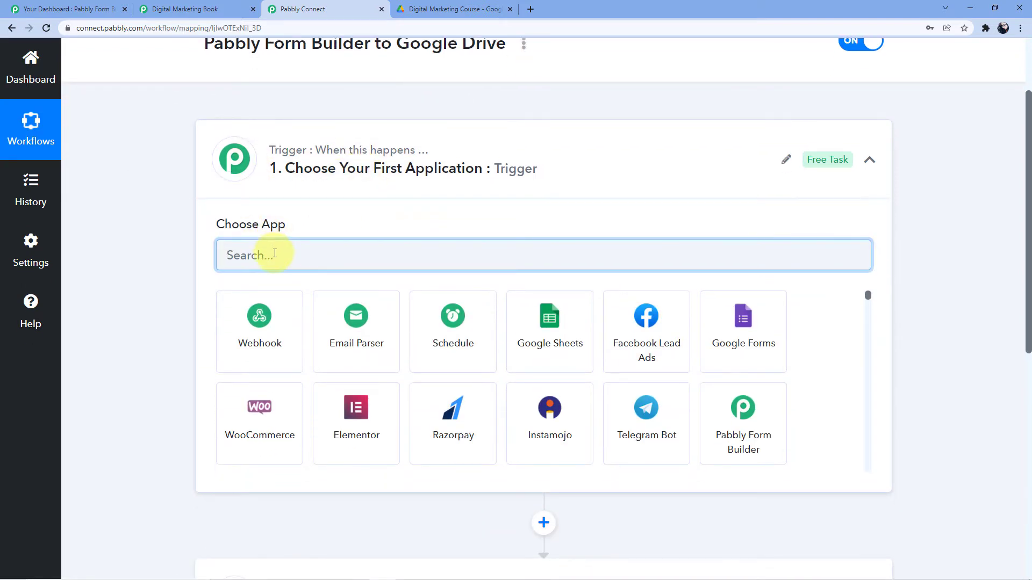
text(Pabbly)
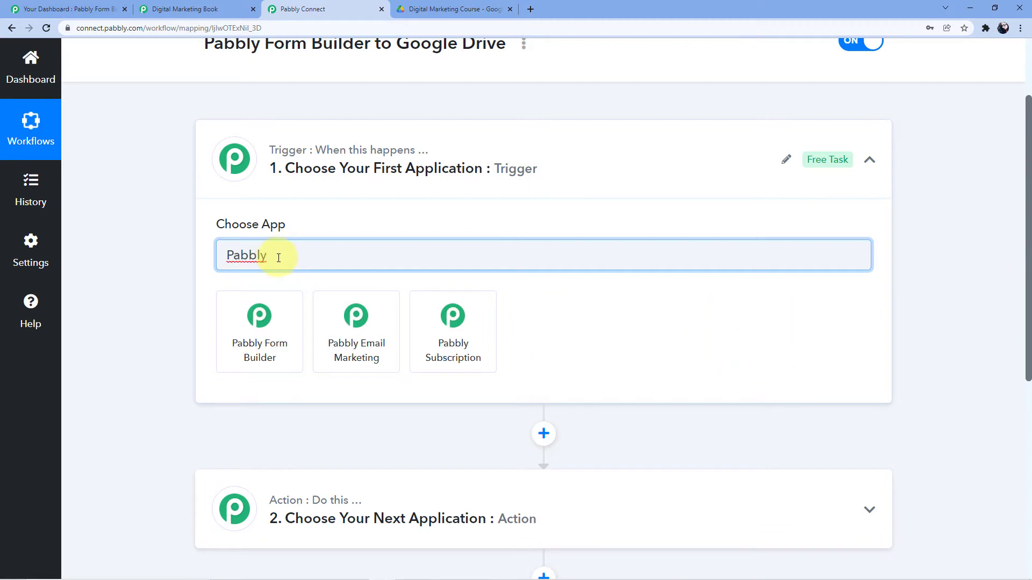
click(264, 329)
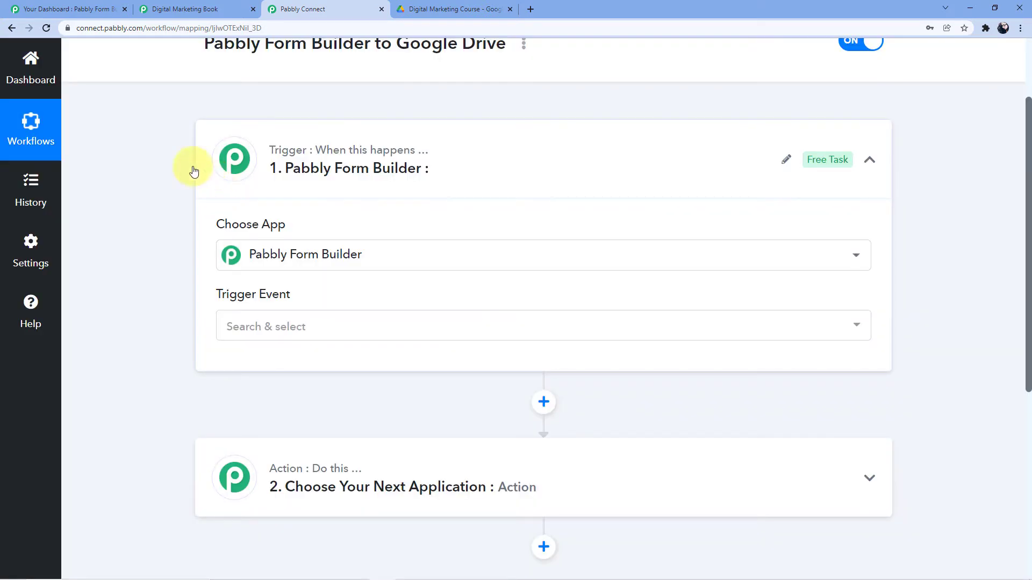
- Set the trigger event to New Form Submission and bring up its webhook URL and setup instructions
scroll(249, 214, down, 1)
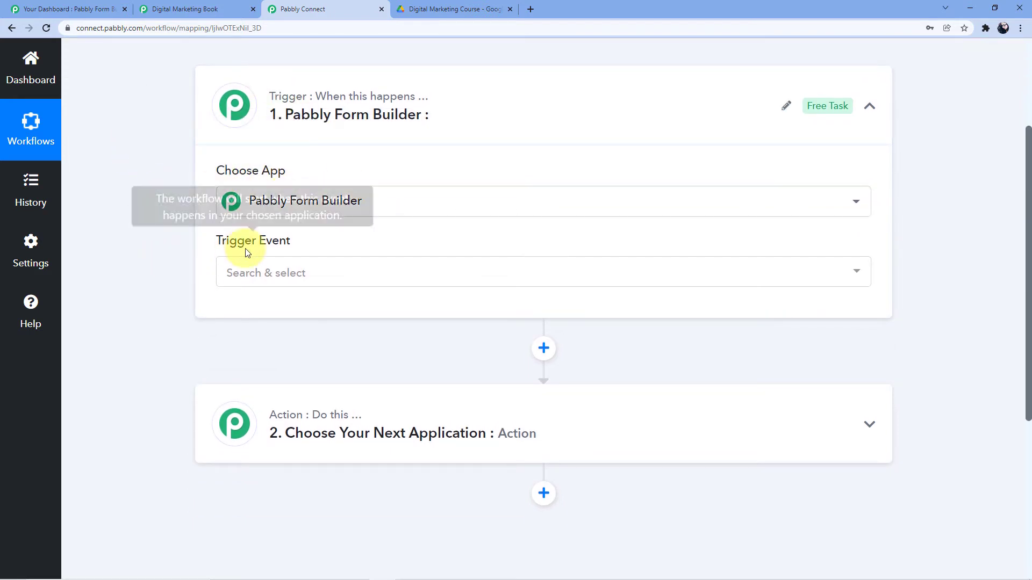
click(334, 275)
click(274, 352)
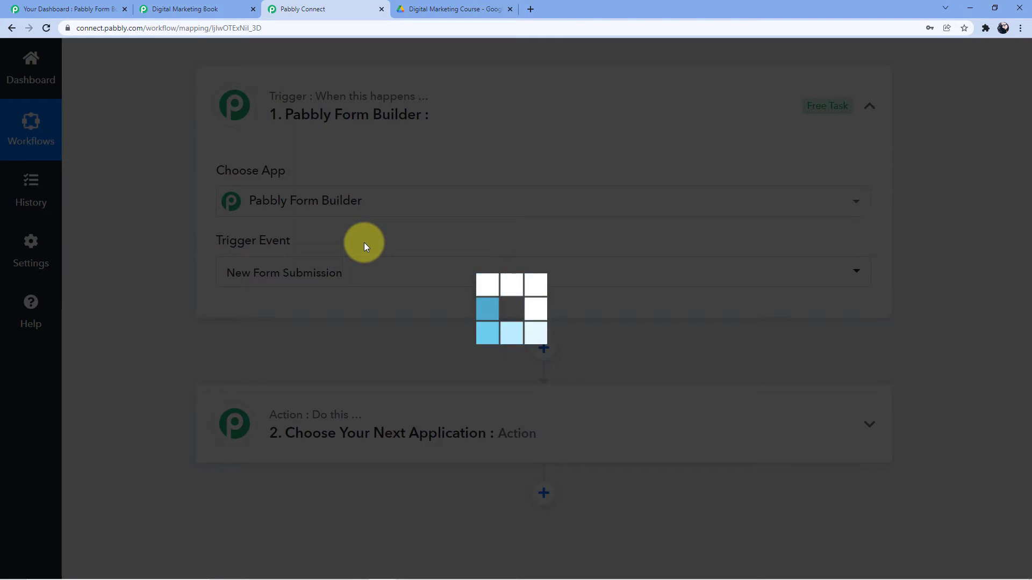
scroll(352, 237, down, 2)
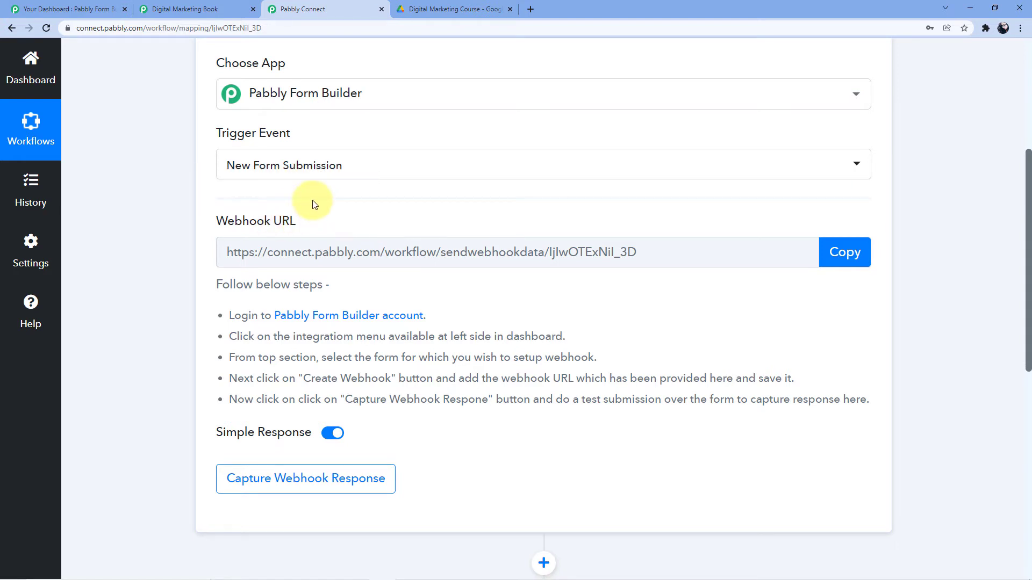
- Switch to Pabbly Form Builder, open the Digital Marketing Book form for editing and review its fields
click(81, 8)
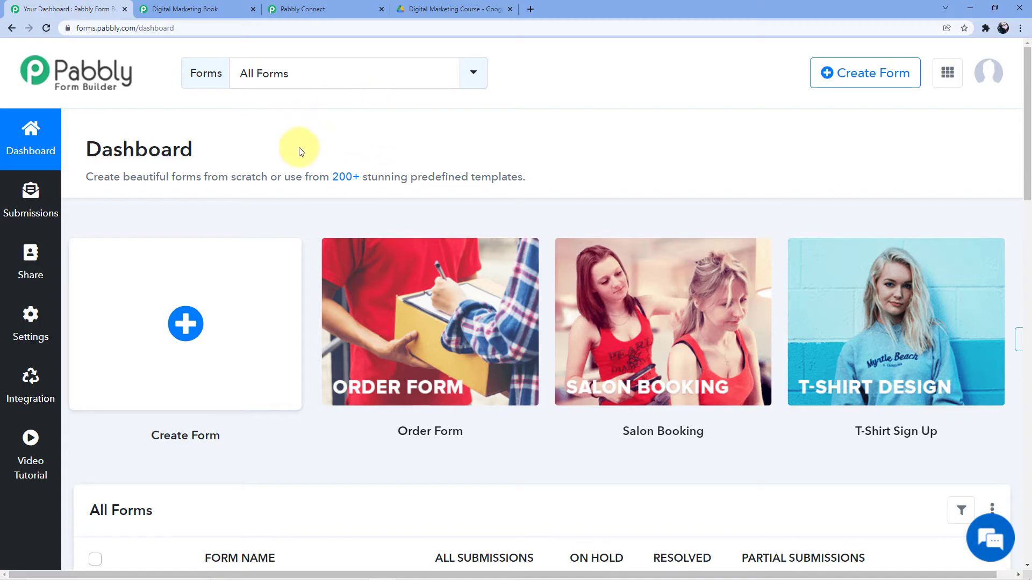
scroll(311, 164, down, 2)
scroll(376, 145, down, 7)
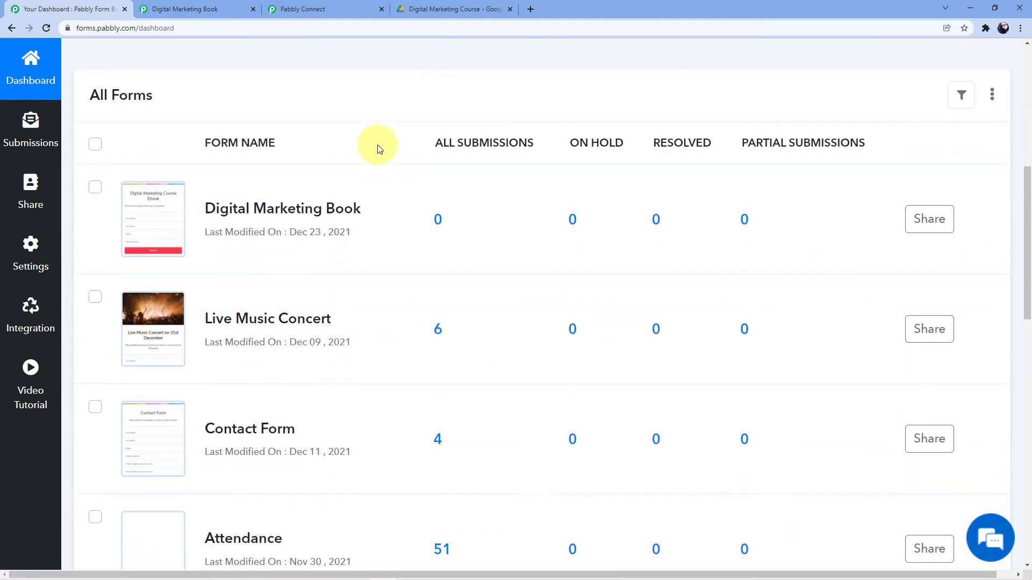
scroll(381, 175, up, 6)
scroll(381, 175, up, 3)
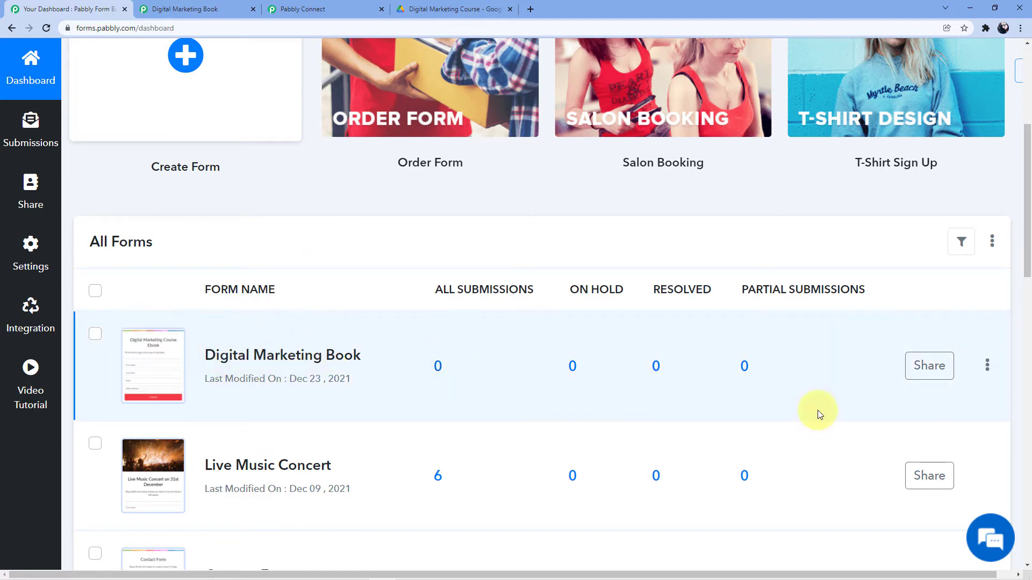
click(987, 369)
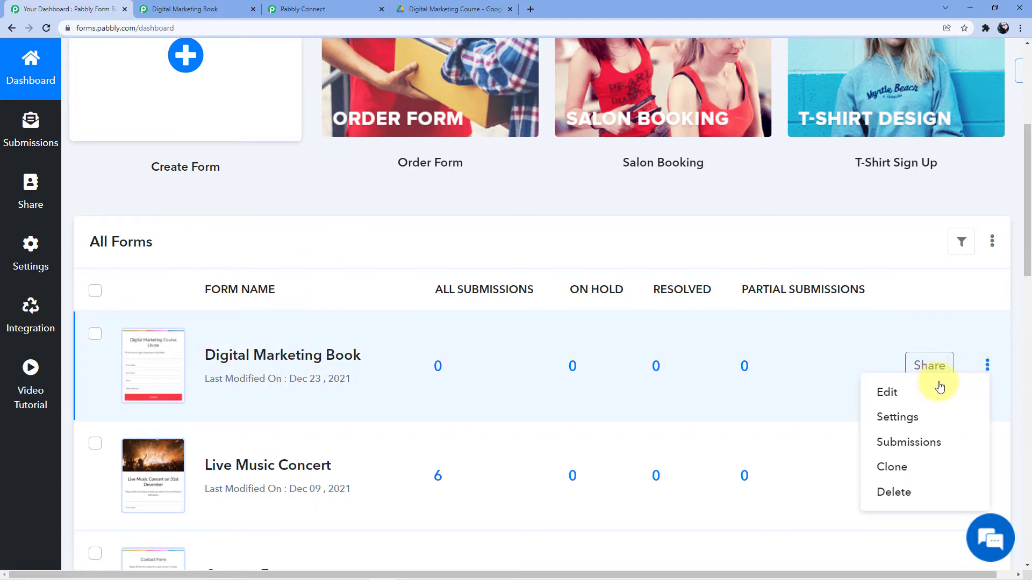
click(889, 393)
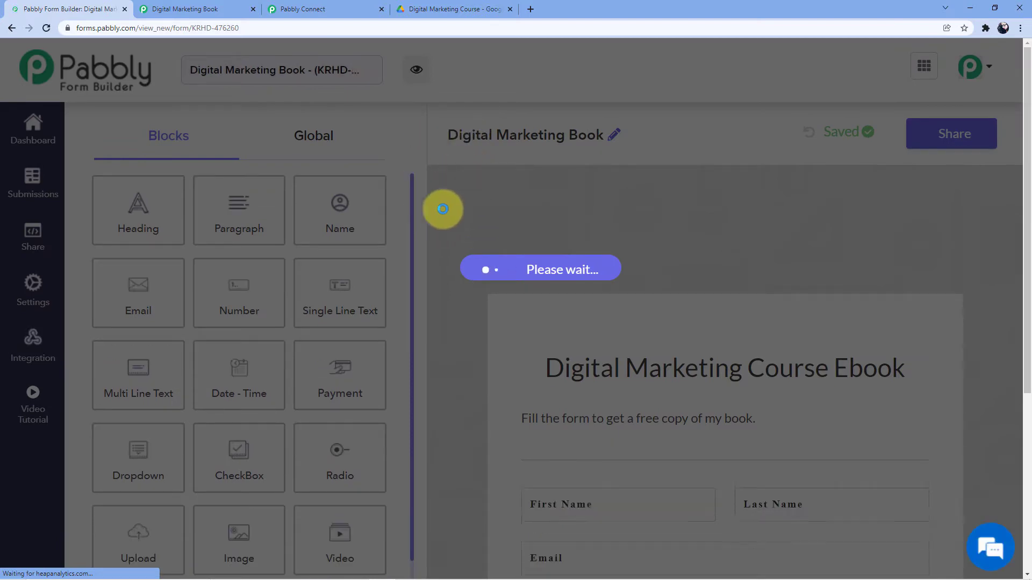
scroll(473, 201, down, 5)
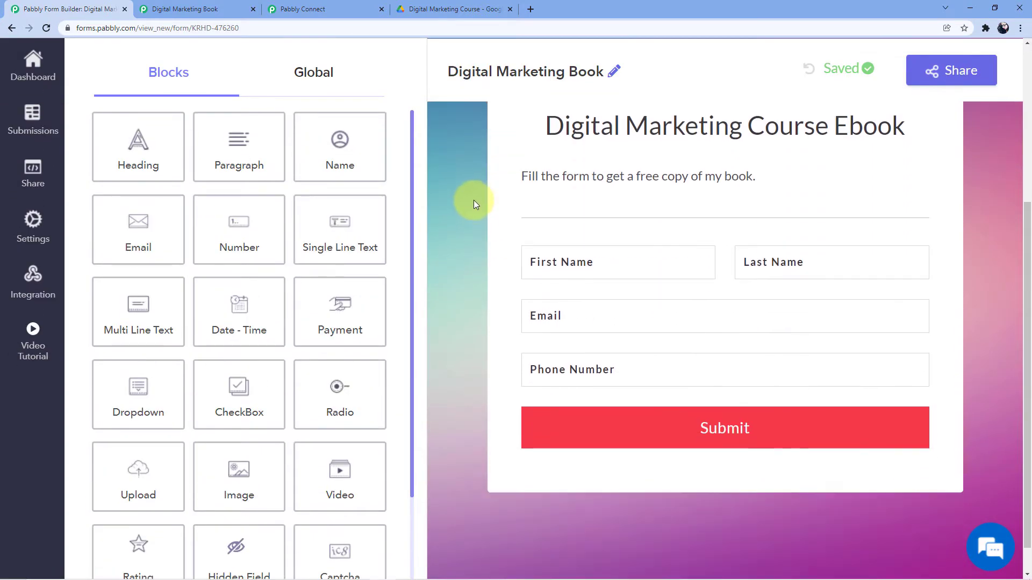
scroll(464, 201, up, 3)
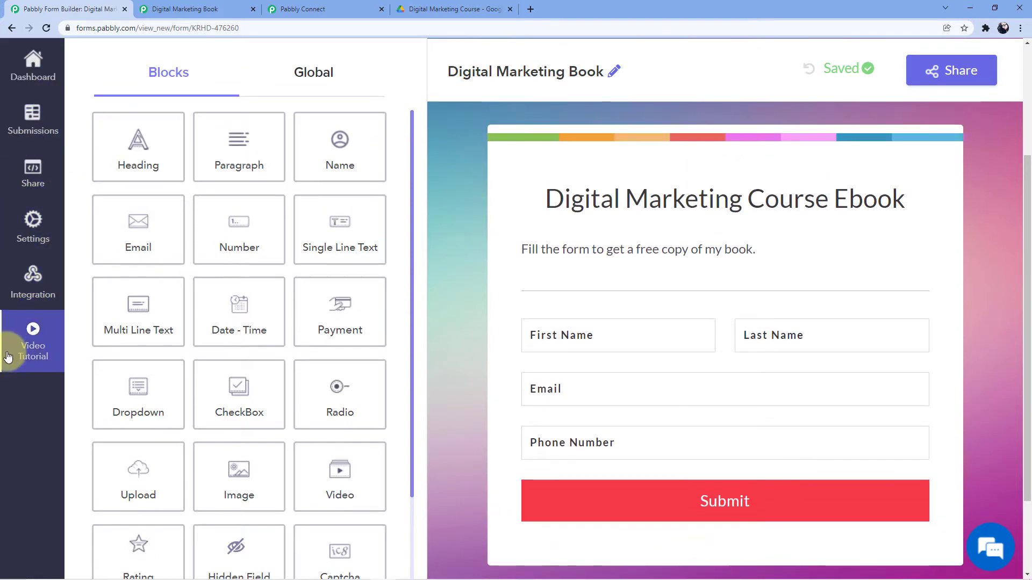
- Open the webhook integration page of the Digital Marketing Book form
click(42, 280)
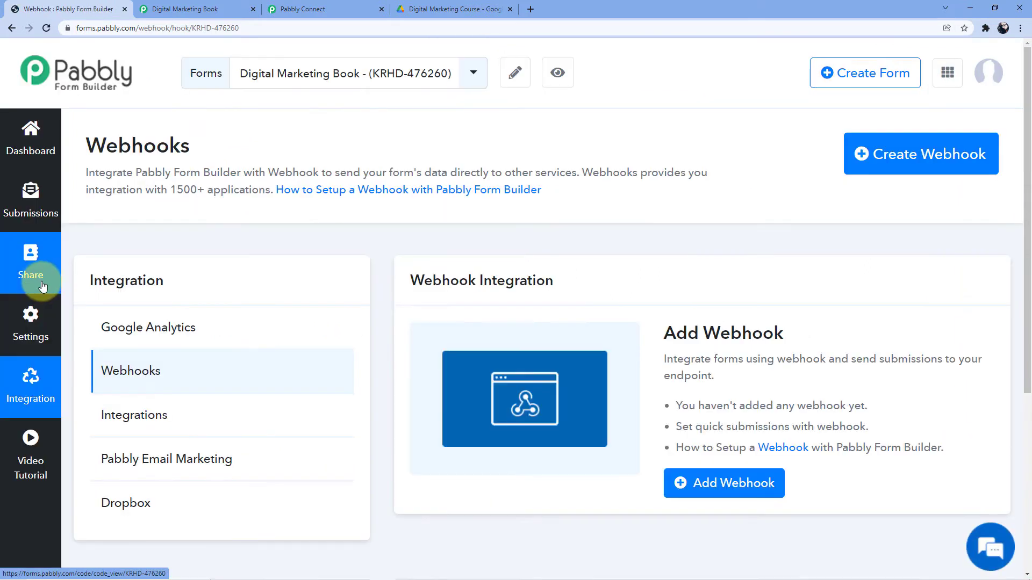
scroll(586, 263, down, 1)
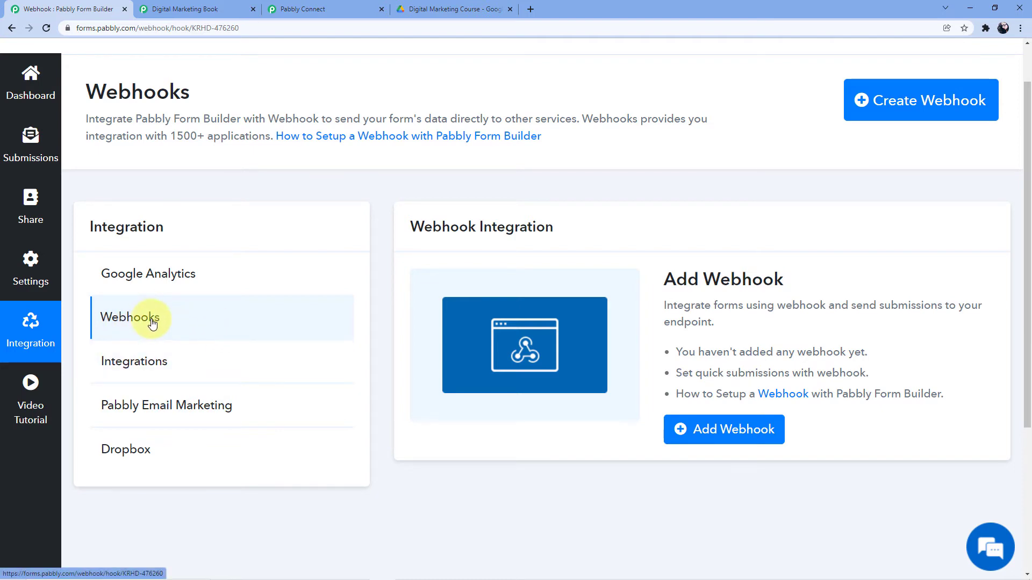
scroll(587, 380, up, 1)
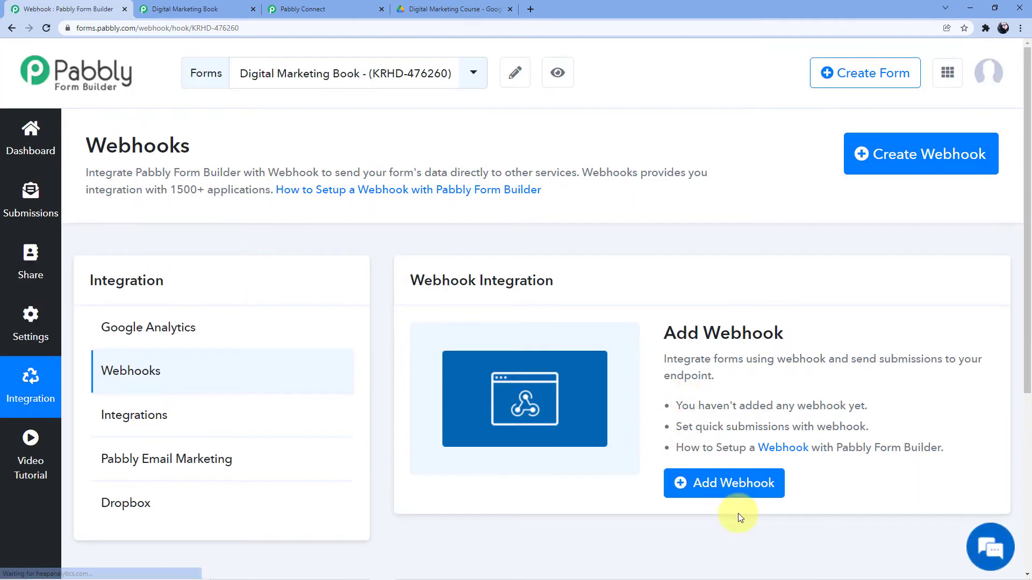
- Add a webhook to the Digital Marketing Book form using the webhook URL copied from the Pabbly Connect trigger, and save it
click(740, 483)
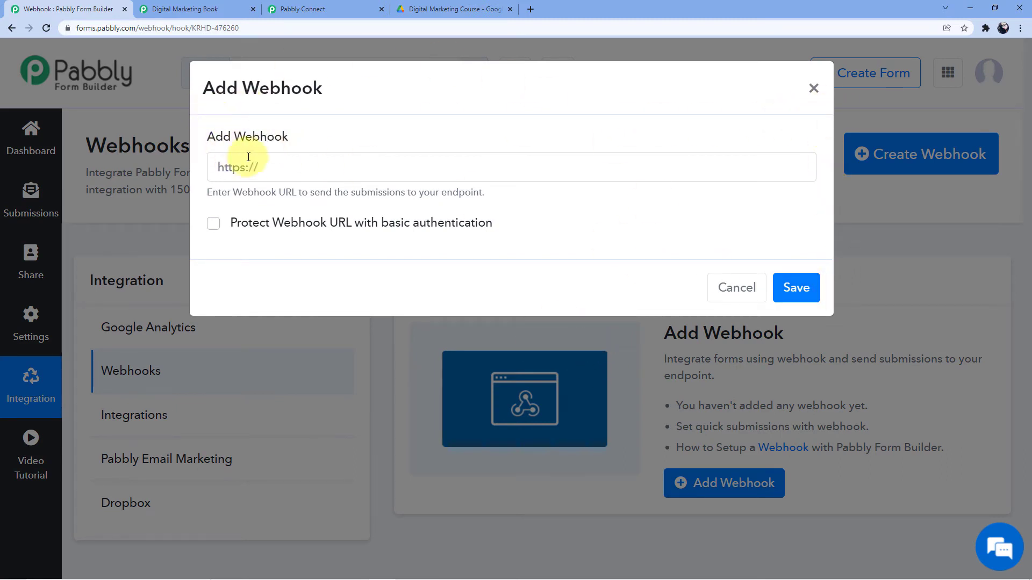
click(306, 163)
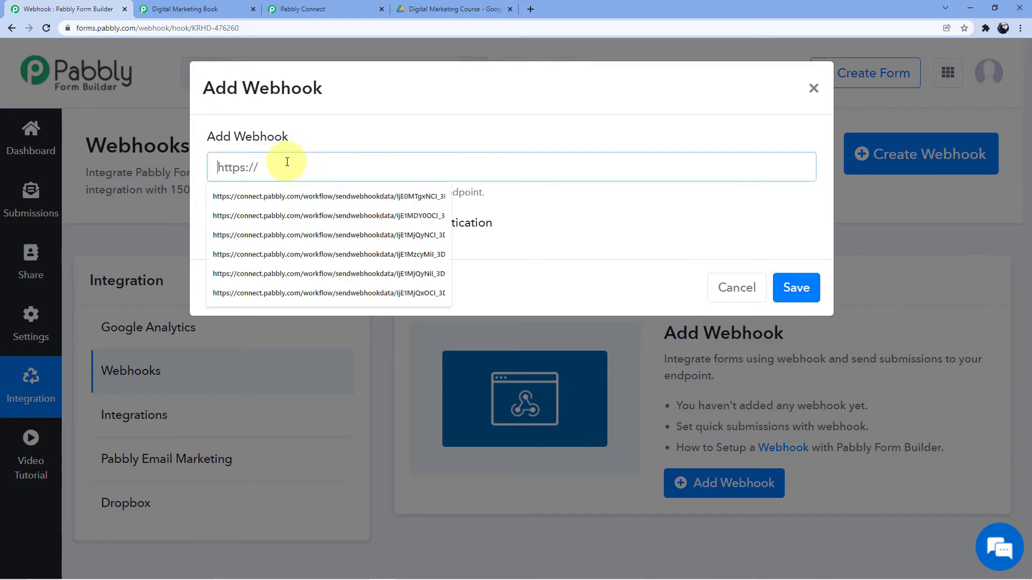
click(323, 9)
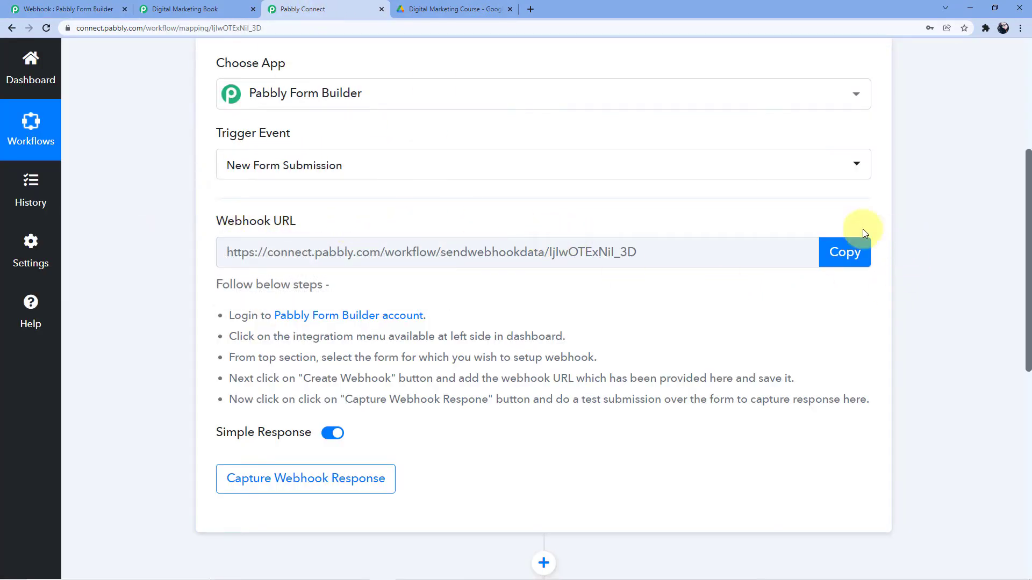
click(845, 256)
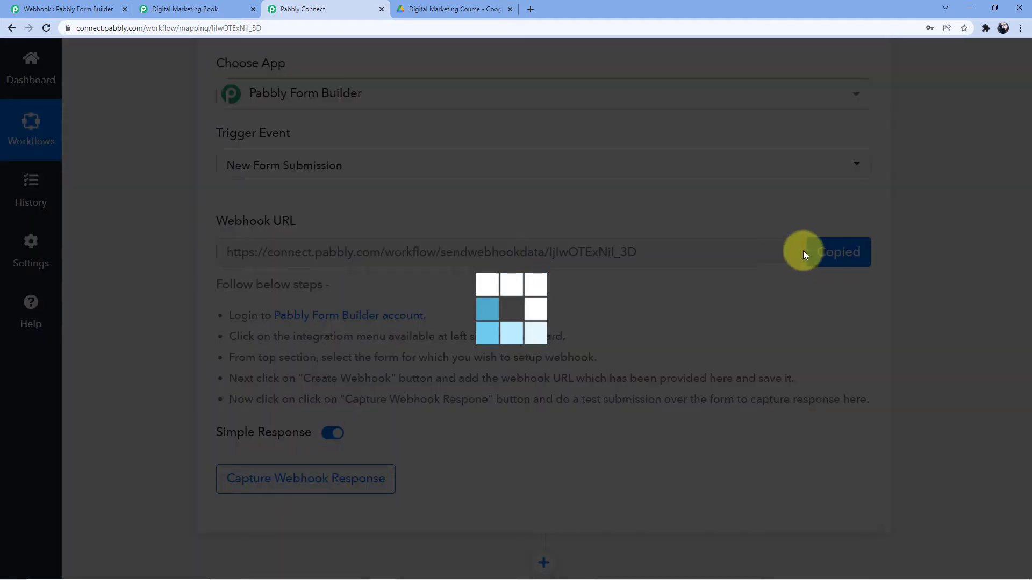
click(96, 4)
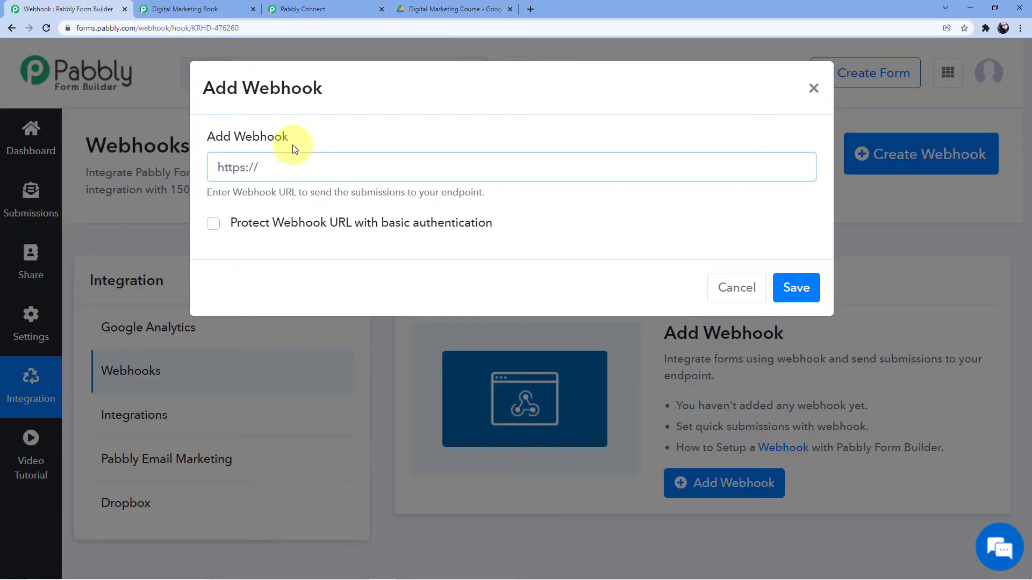
click(236, 167)
right_click(237, 167)
click(269, 250)
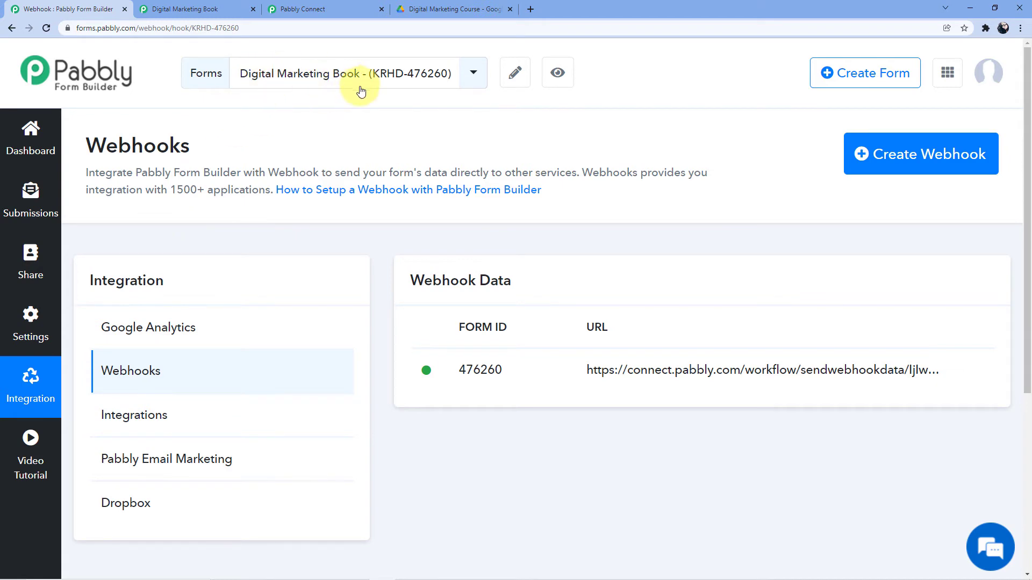
- Return to the Pabbly Connect workflow and start capturing the webhook response for the form trigger
click(186, 9)
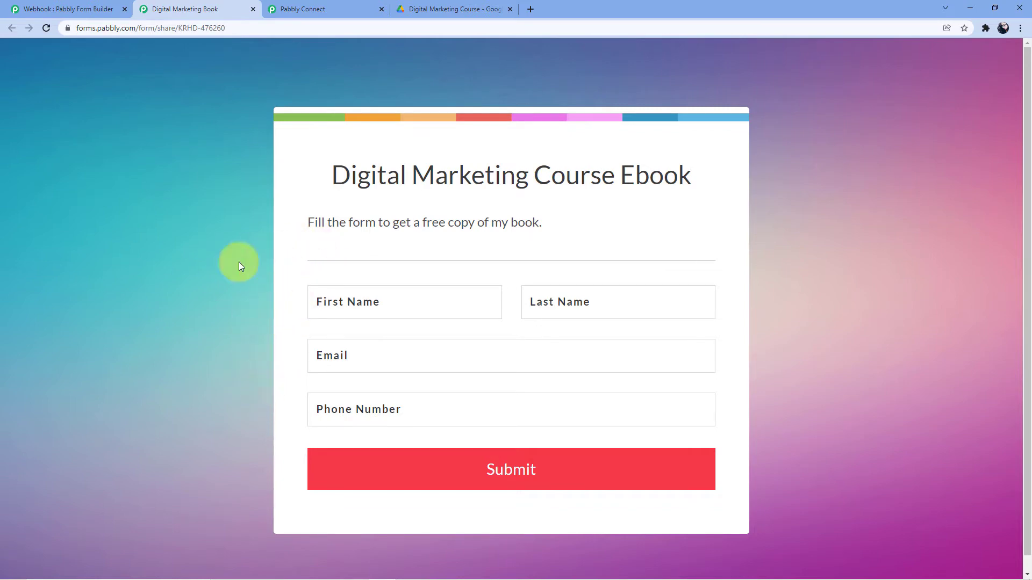
click(352, 8)
click(461, 213)
scroll(468, 226, down, 2)
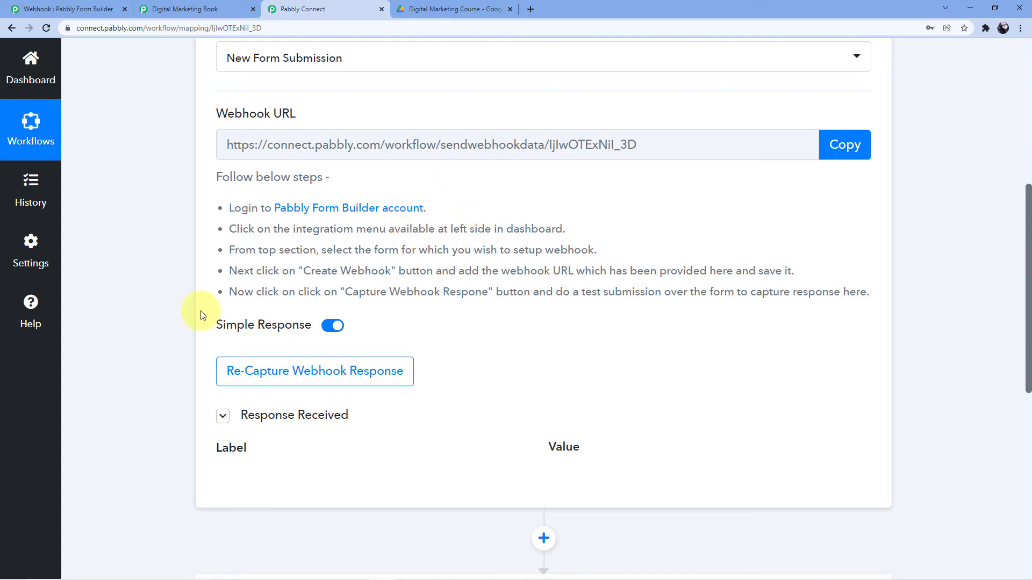
click(272, 377)
click(451, 406)
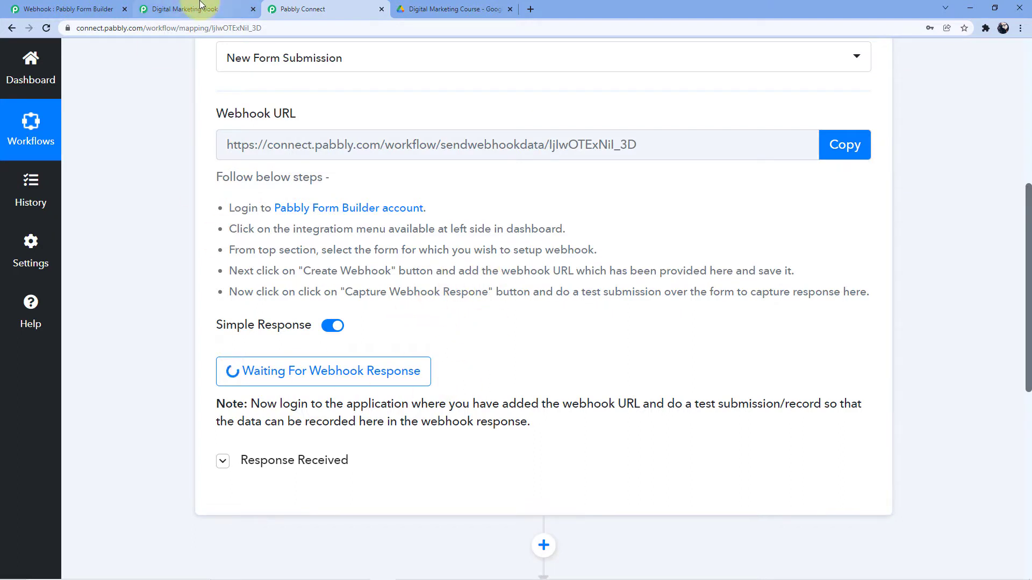
- Fill in the public Digital Marketing Course Ebook form with a test first name, last name, email and phone number, and submit it
click(185, 8)
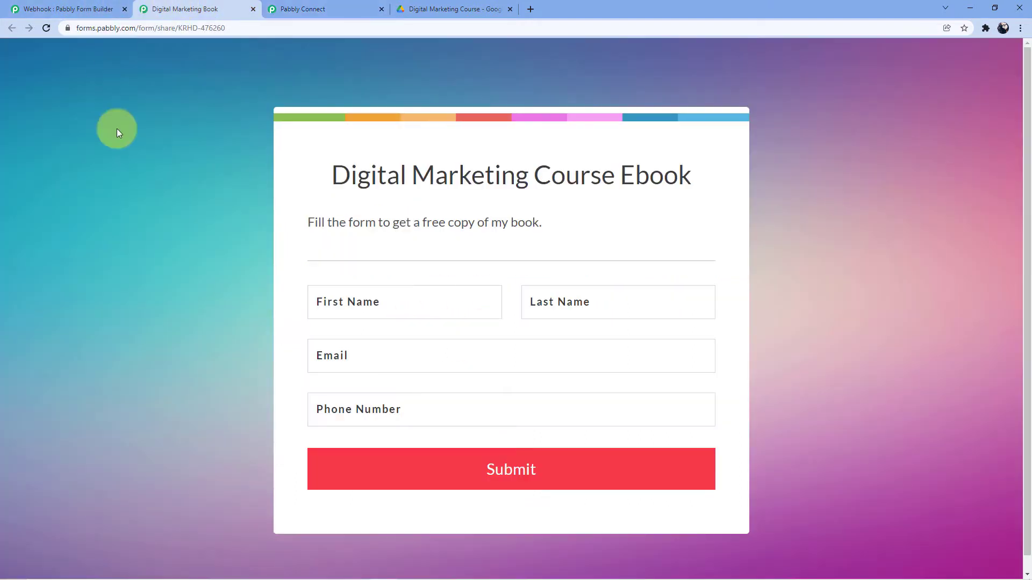
click(60, 9)
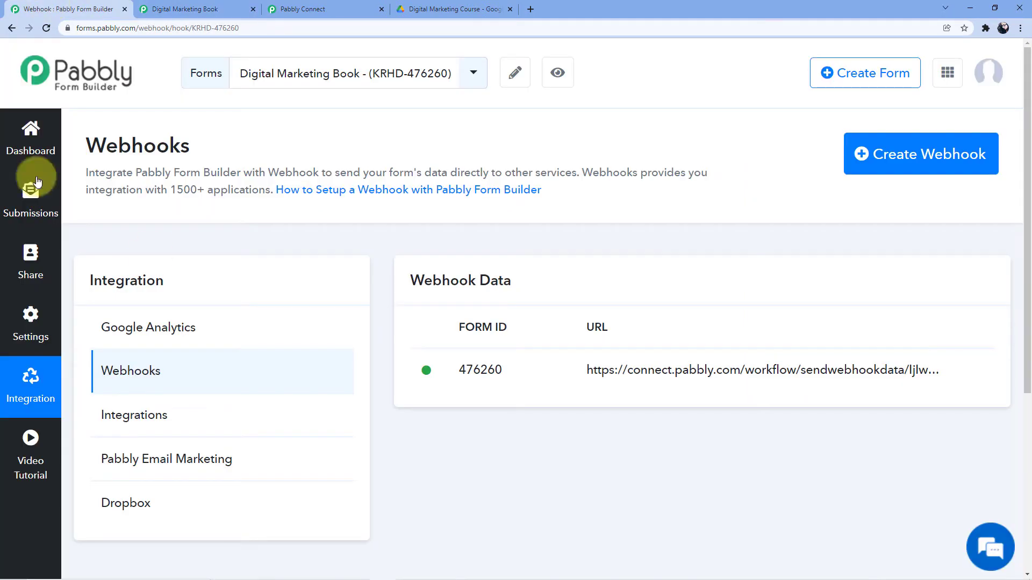
click(186, 9)
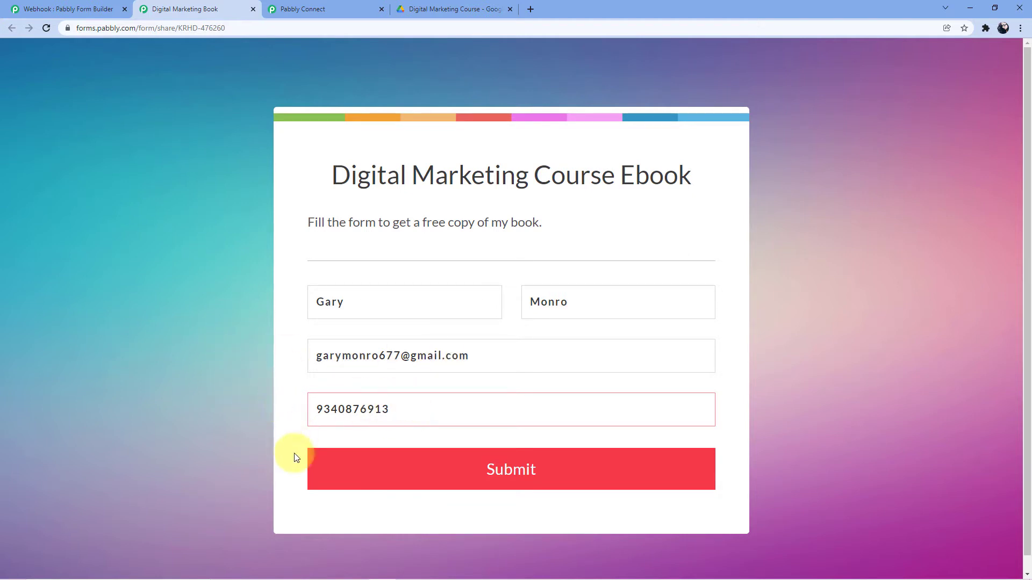
click(473, 484)
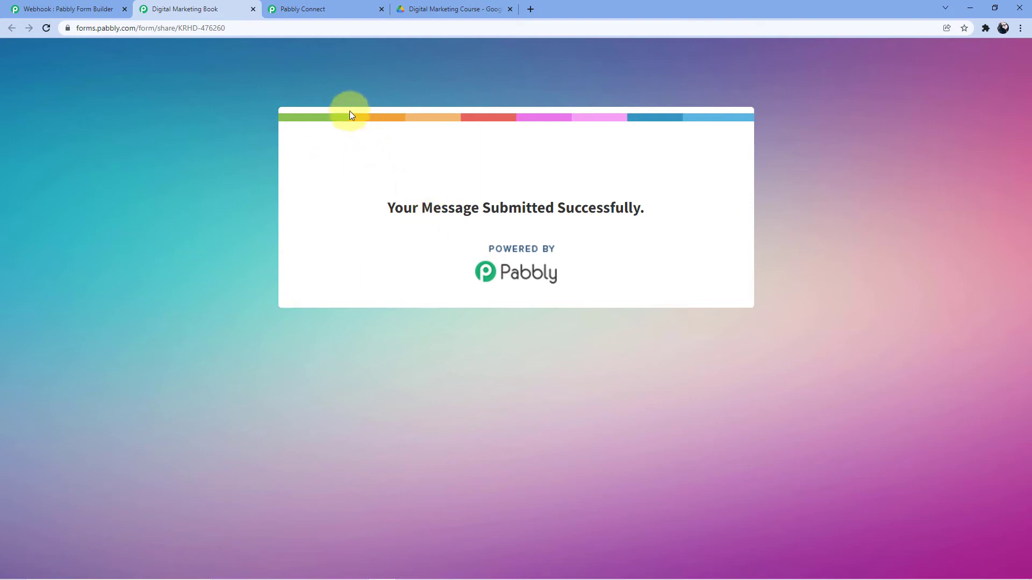
- Switch back to Pabbly Connect and check the captured first name, last name, email and phone number in the response
click(311, 6)
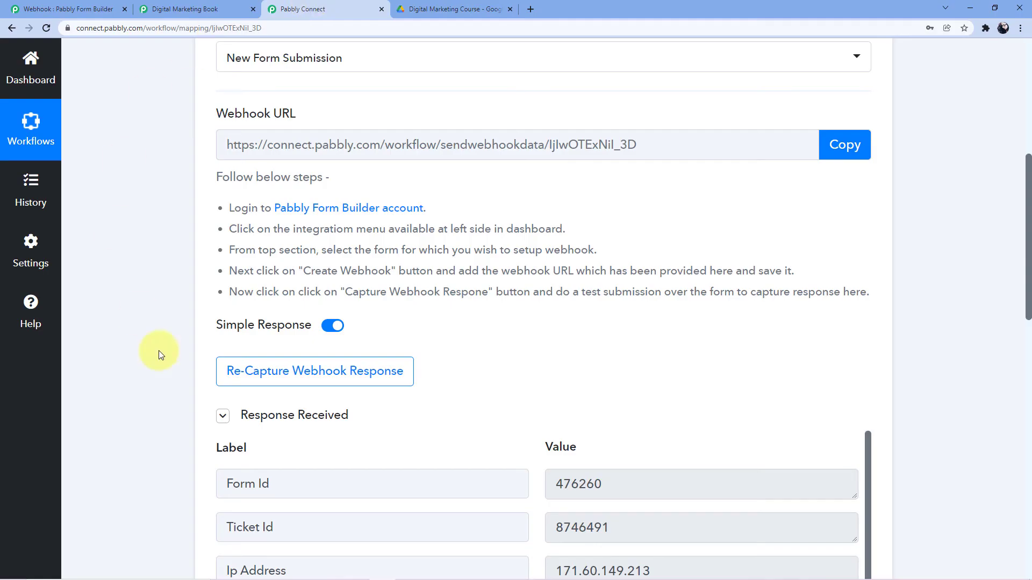
scroll(456, 336, down, 4)
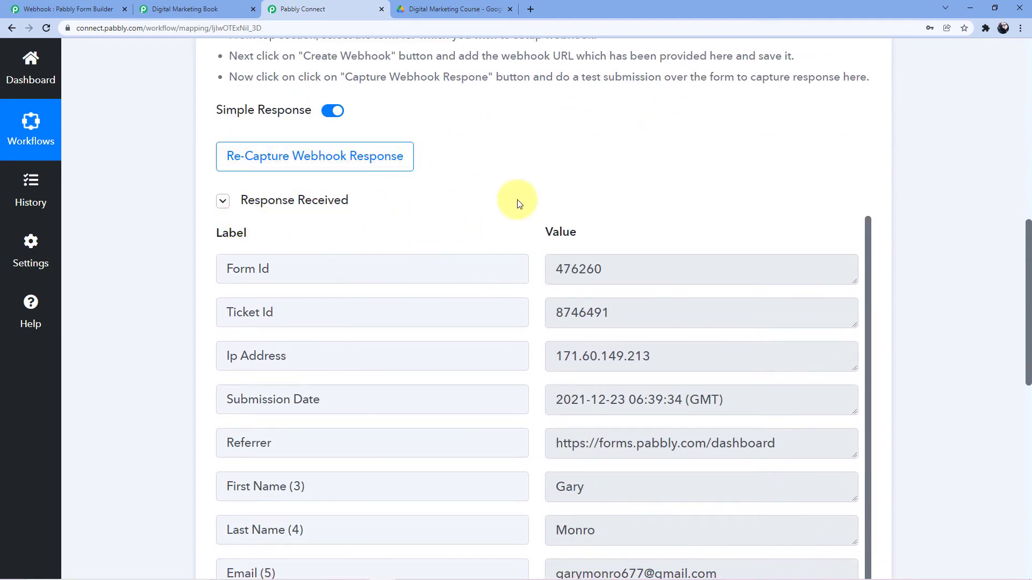
scroll(433, 229, down, 2)
scroll(514, 221, down, 1)
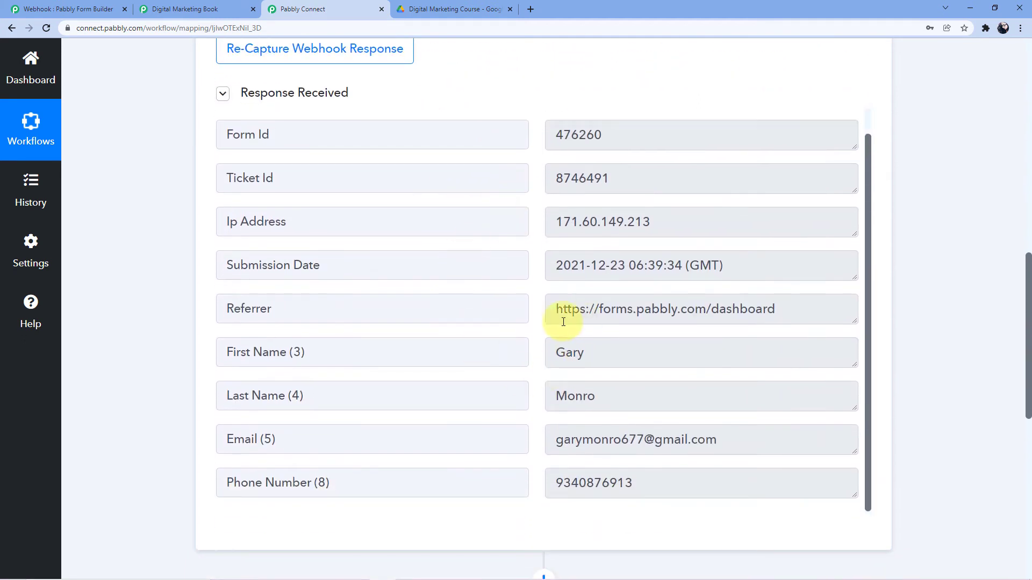
click(566, 352)
double_click(567, 352)
drag(610, 396, 549, 399)
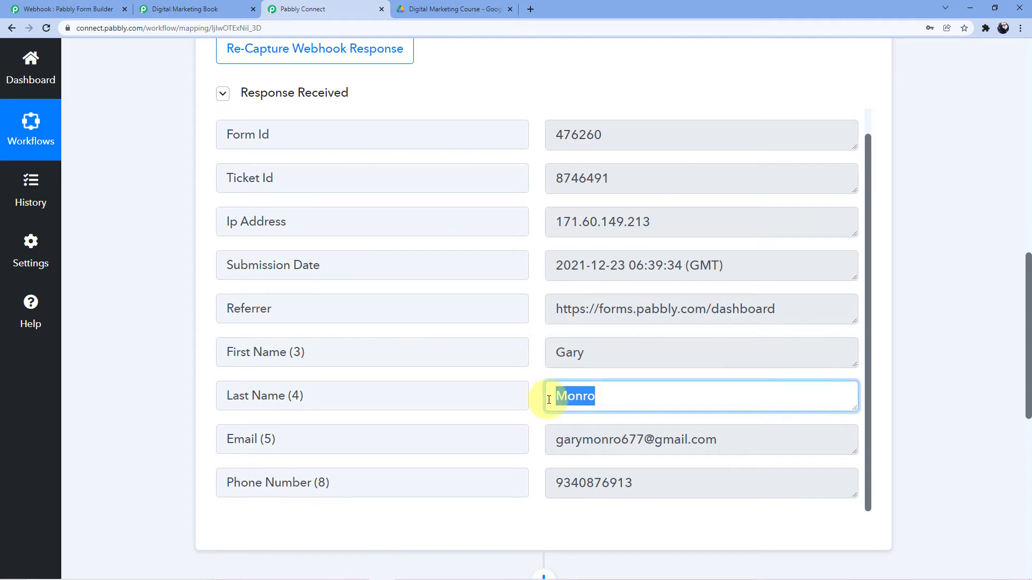
drag(726, 436, 532, 450)
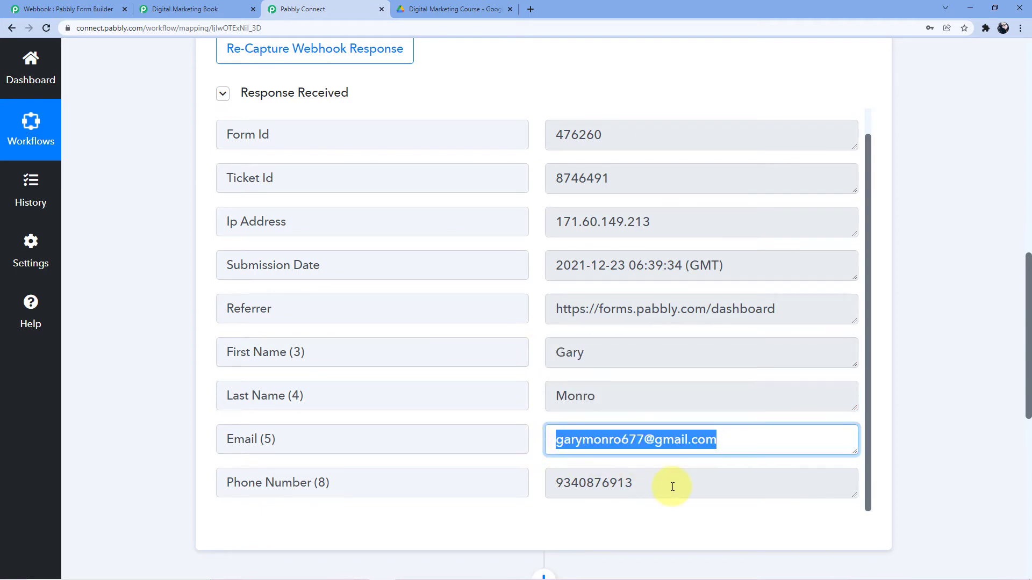
drag(672, 486, 546, 482)
- View the form's submission page and compare the submitted contact details with the captured response, especially the email field
click(193, 8)
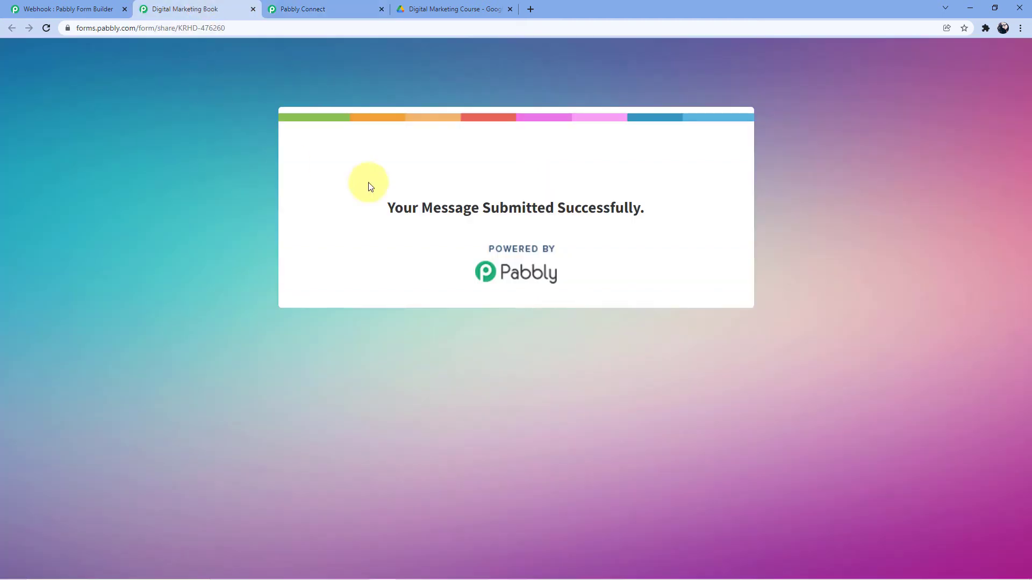
click(320, 8)
click(600, 359)
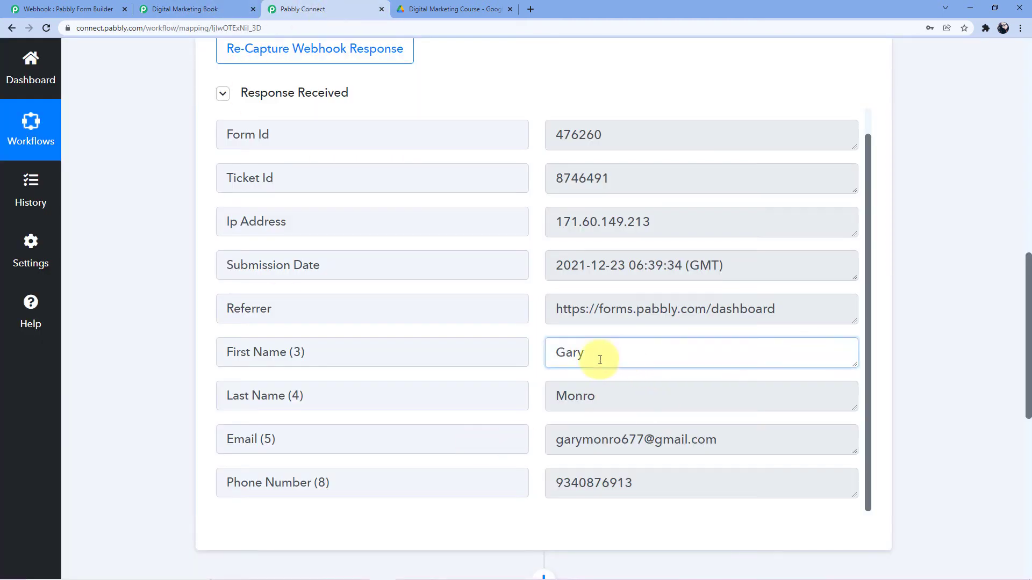
drag(600, 359, 548, 355)
drag(603, 397, 551, 398)
drag(730, 440, 544, 440)
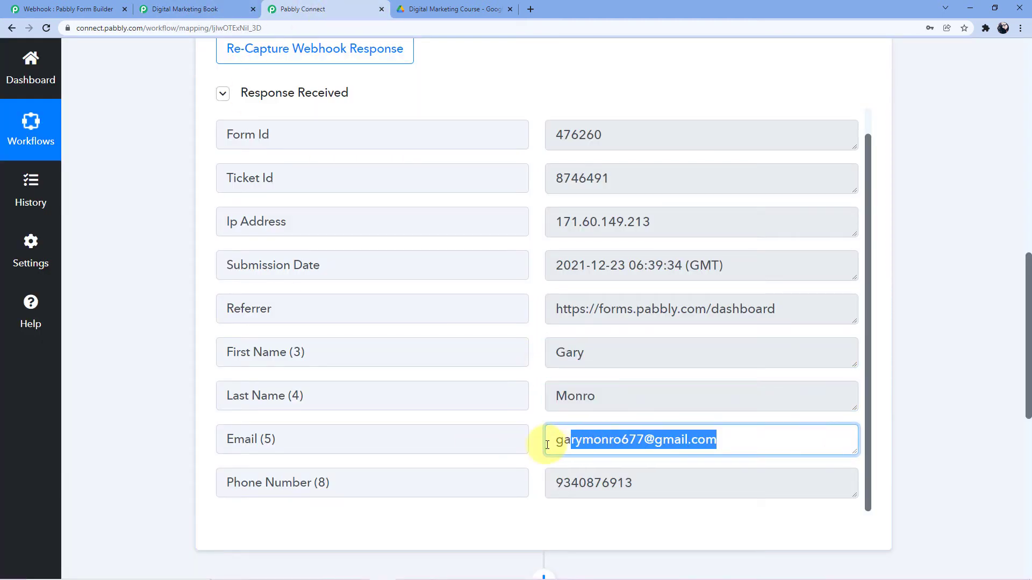
drag(651, 486, 538, 441)
click(538, 441)
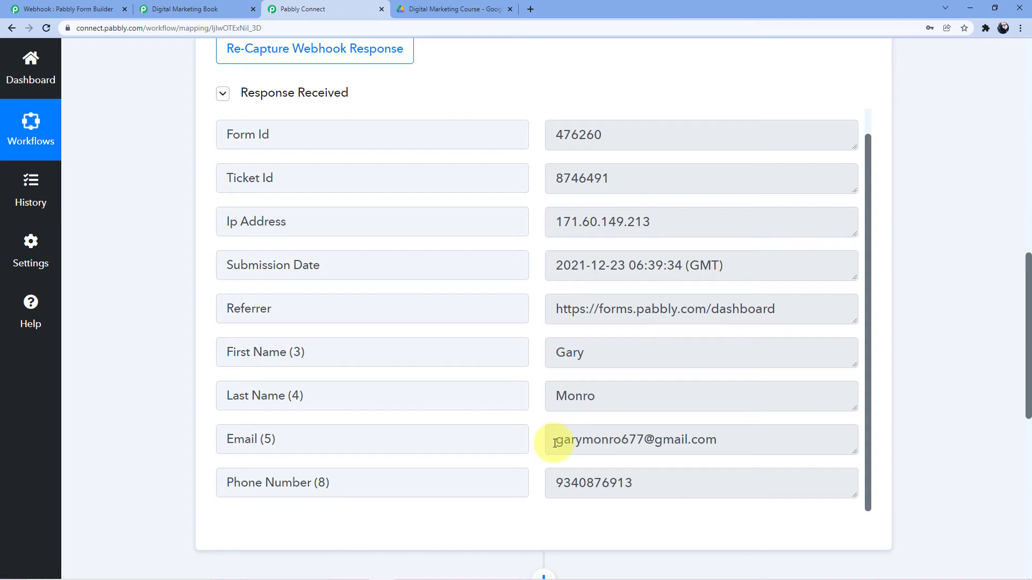
drag(555, 443, 732, 444)
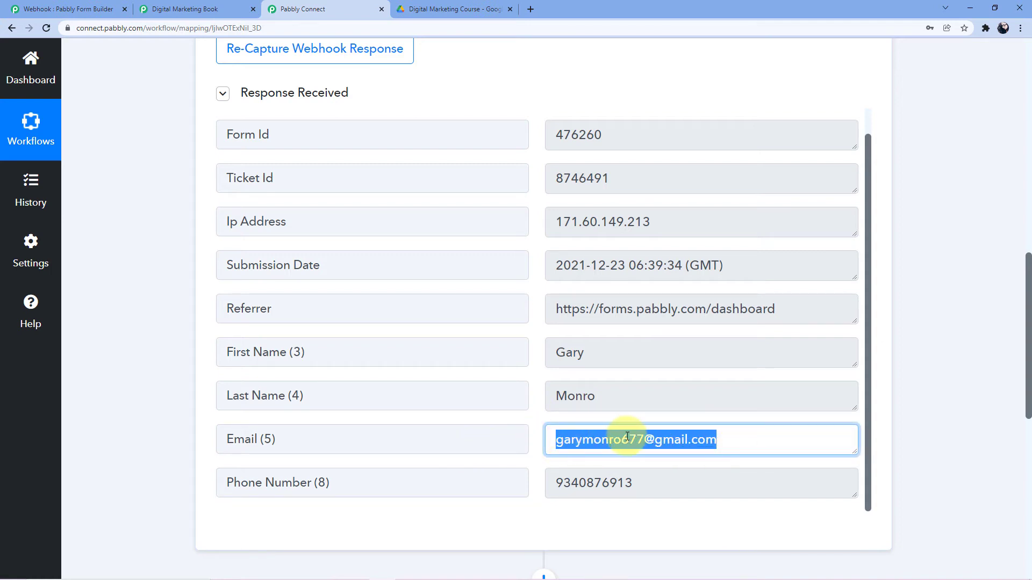
click(534, 422)
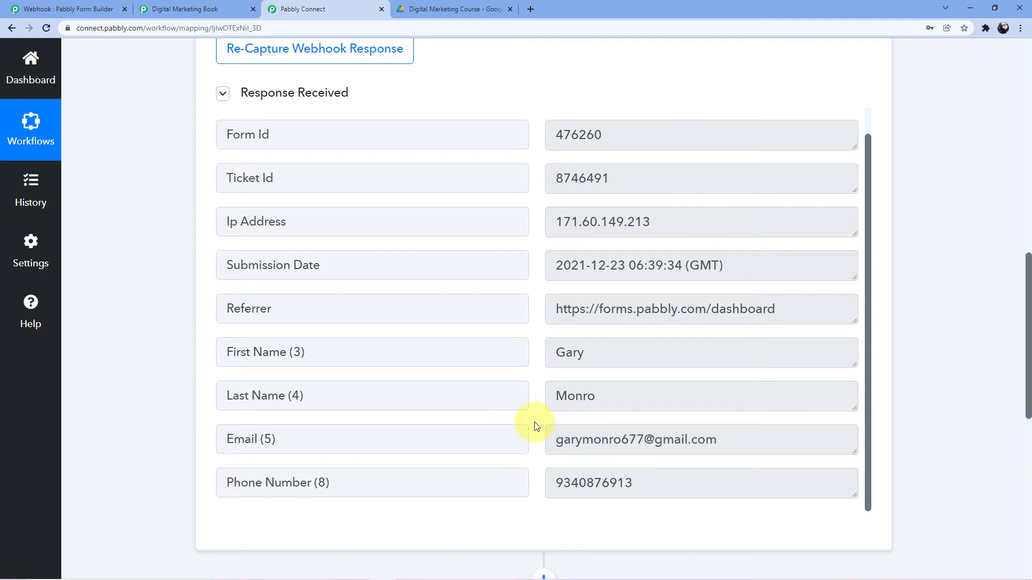
- Switch to Google Drive to view the ebook in the Digital Marketing Course folder, and return to the workflow
scroll(530, 405, down, 1)
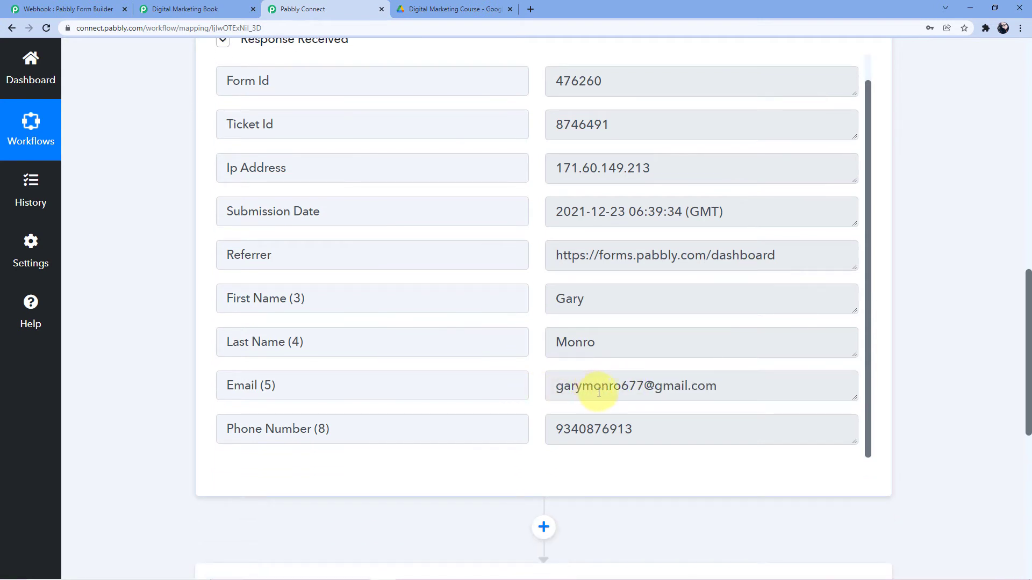
click(409, 9)
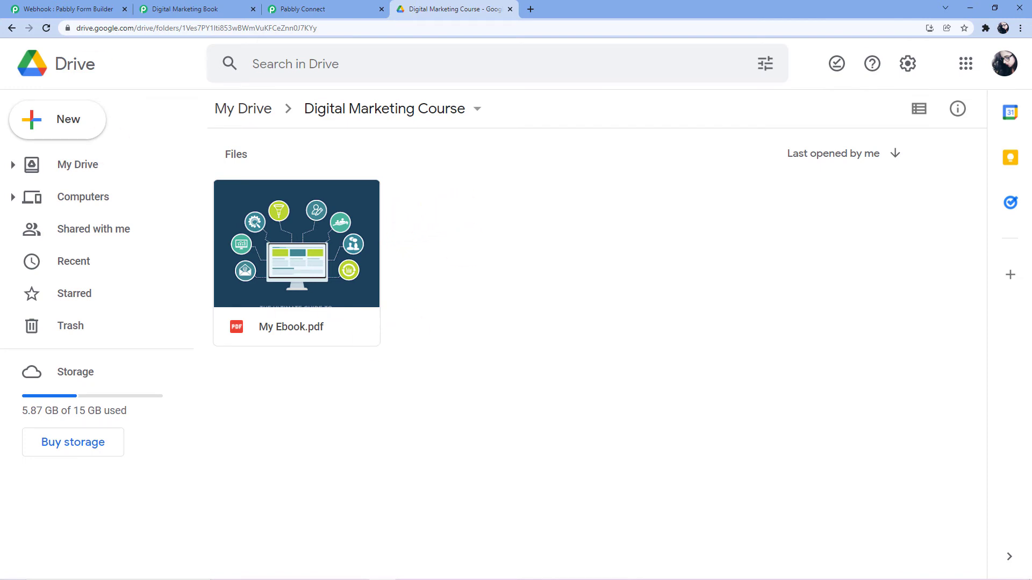
click(322, 9)
- Search the action apps for "Google Drive" and choose Google Drive as the workflow's action application
scroll(645, 322, down, 6)
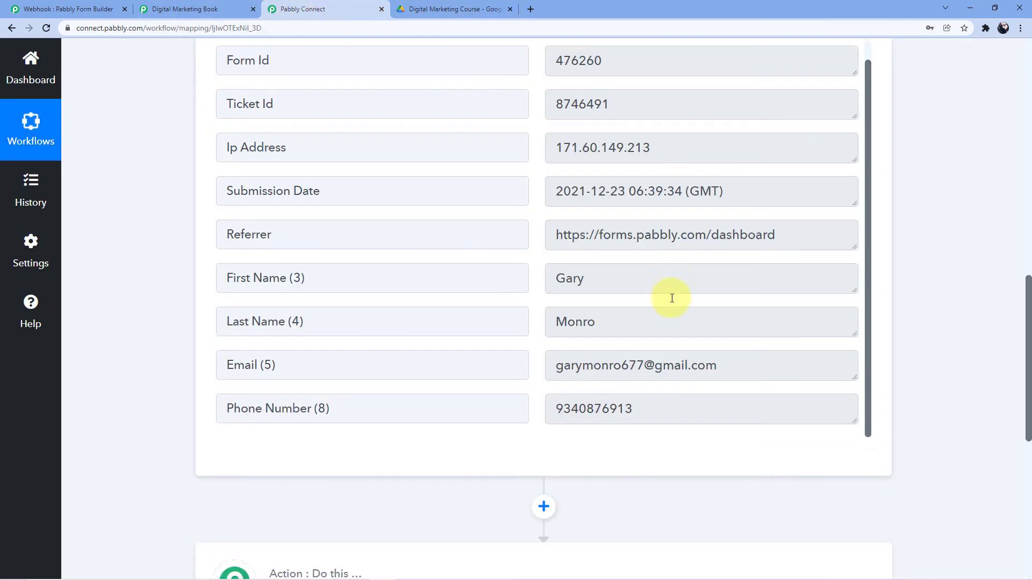
click(340, 291)
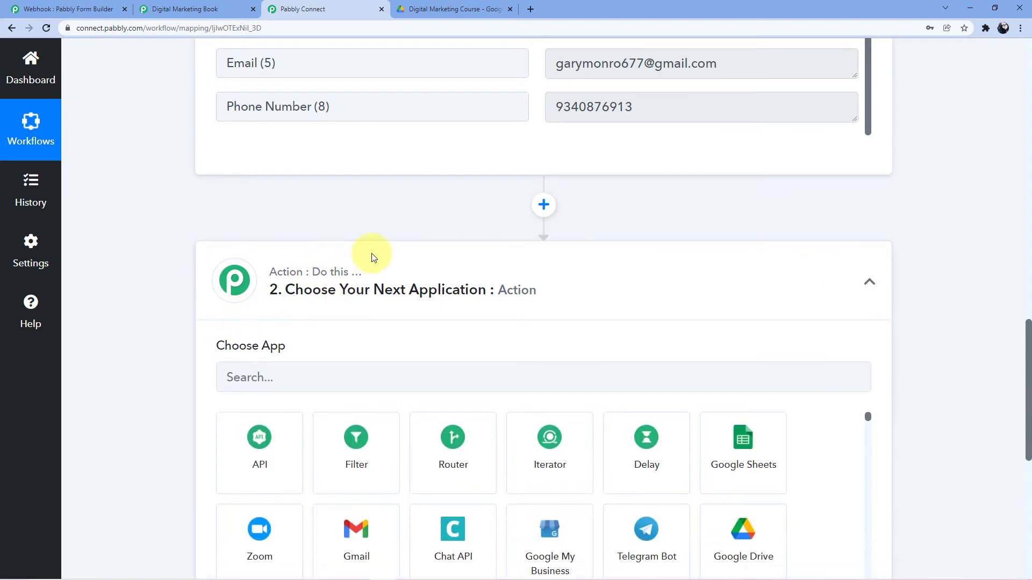
scroll(269, 256, down, 1)
click(287, 311)
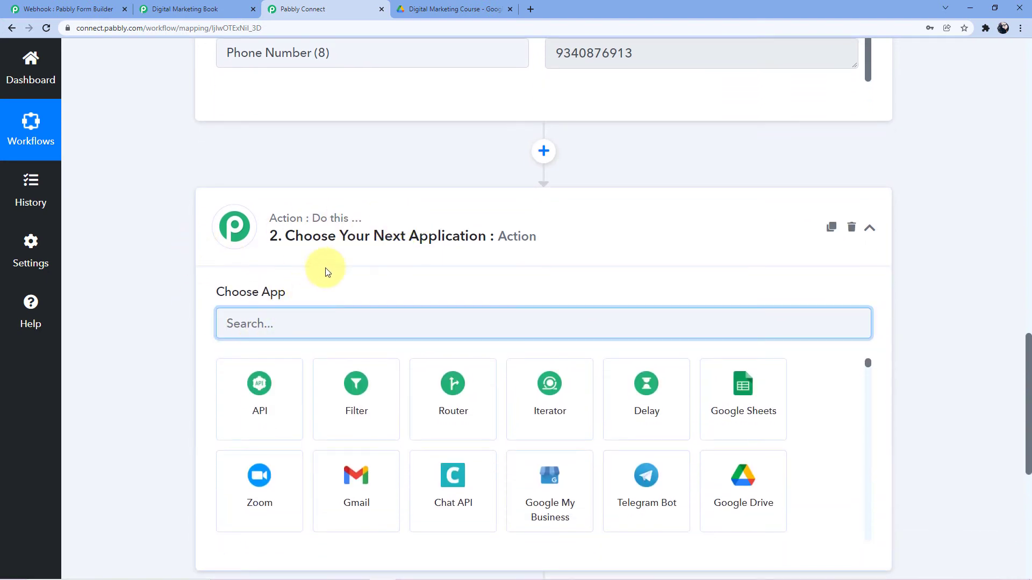
scroll(309, 247, down, 2)
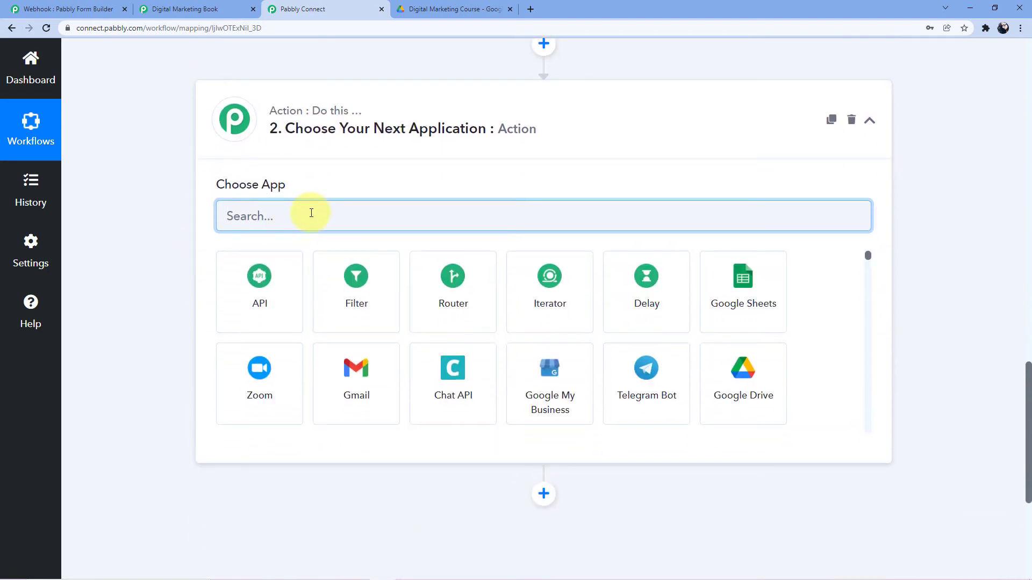
text(Google Dri)
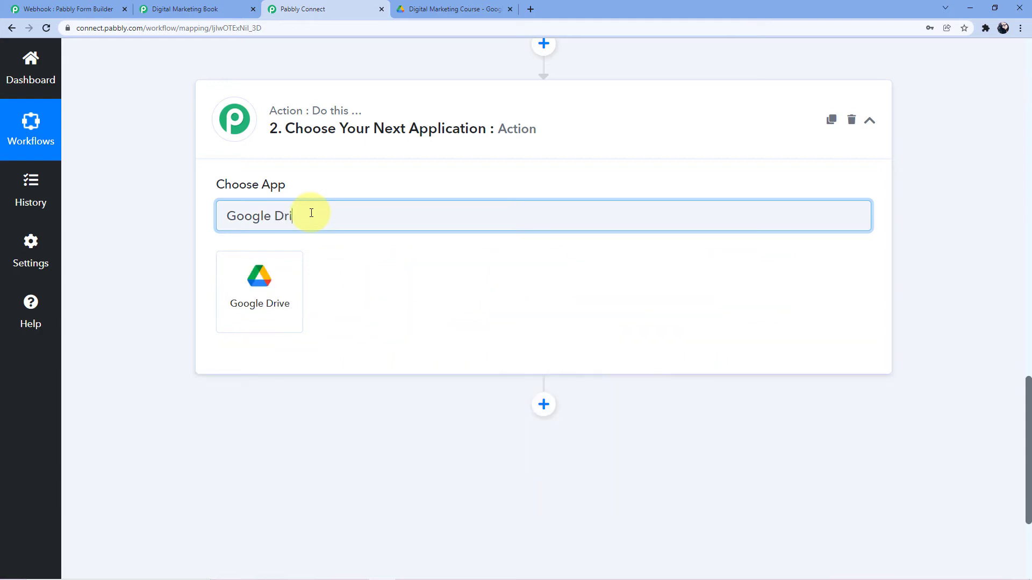
text(ve)
click(258, 281)
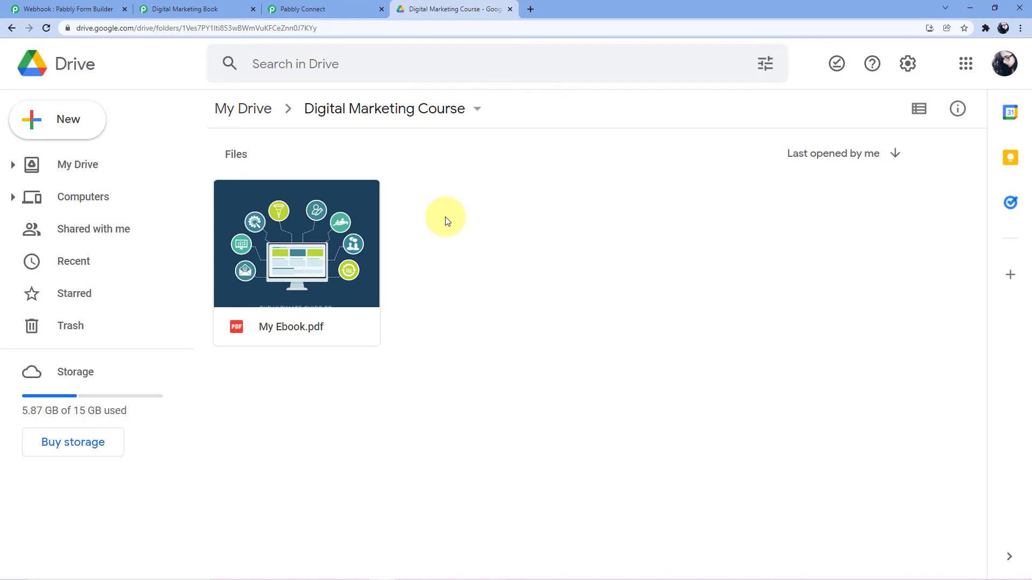
- Switch back to Pabbly Connect and choose Share a File as the Google Drive action event
click(366, 9)
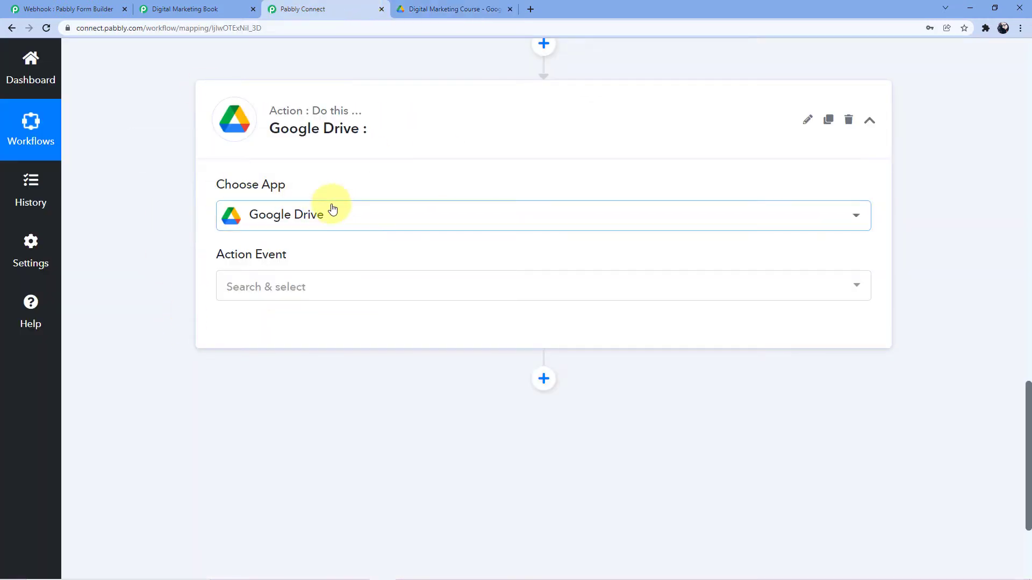
click(306, 290)
scroll(377, 317, down, 5)
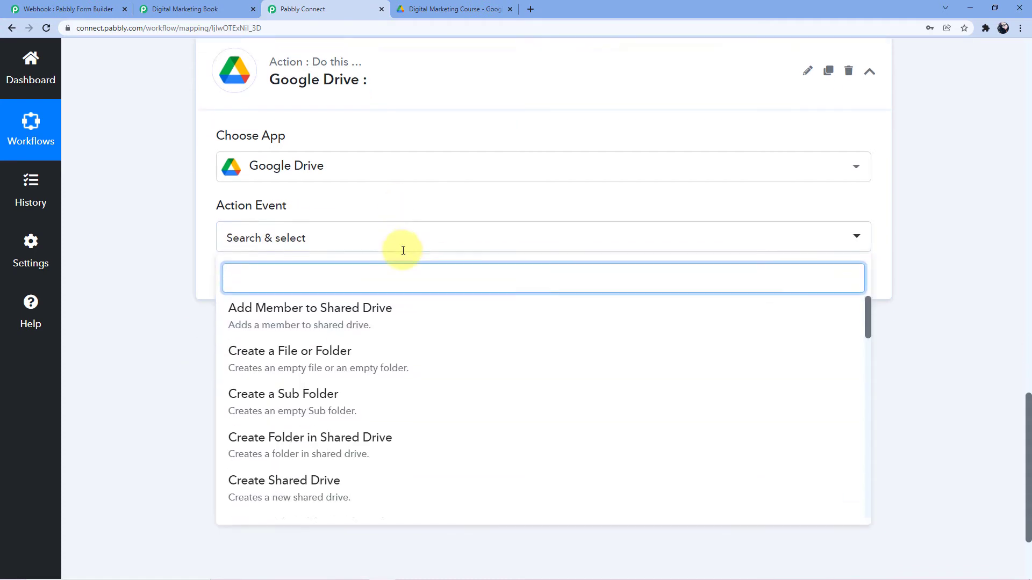
scroll(360, 316, down, 6)
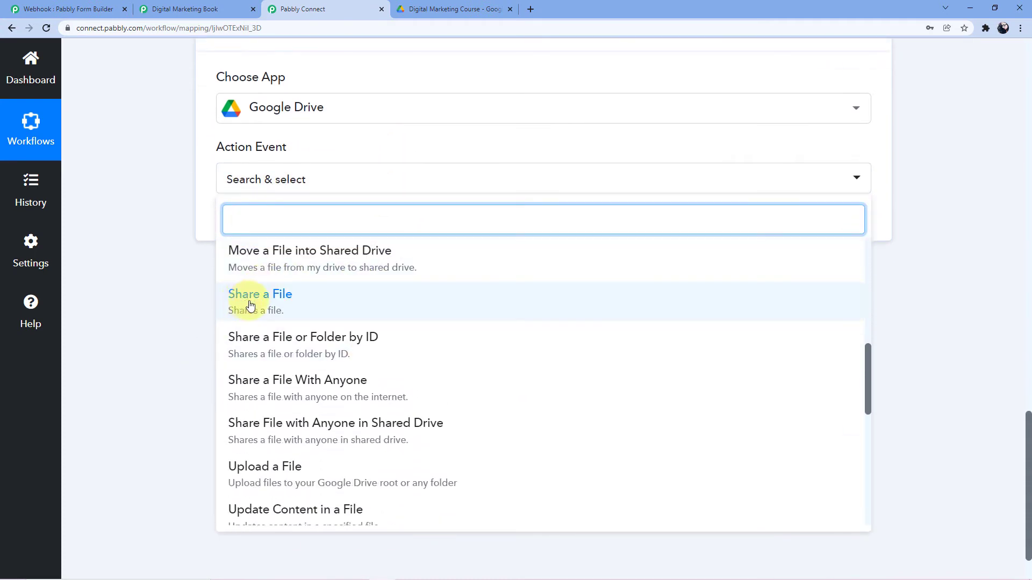
click(279, 304)
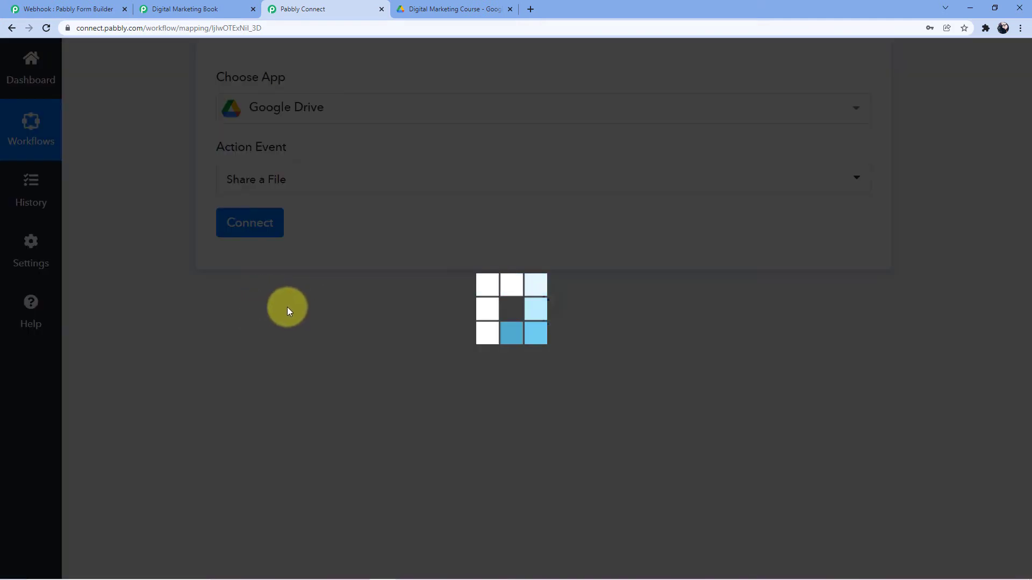
- Connect Google Drive through a new connection, signing in with the existing Google account and granting Pabbly Connect Drive access
click(268, 226)
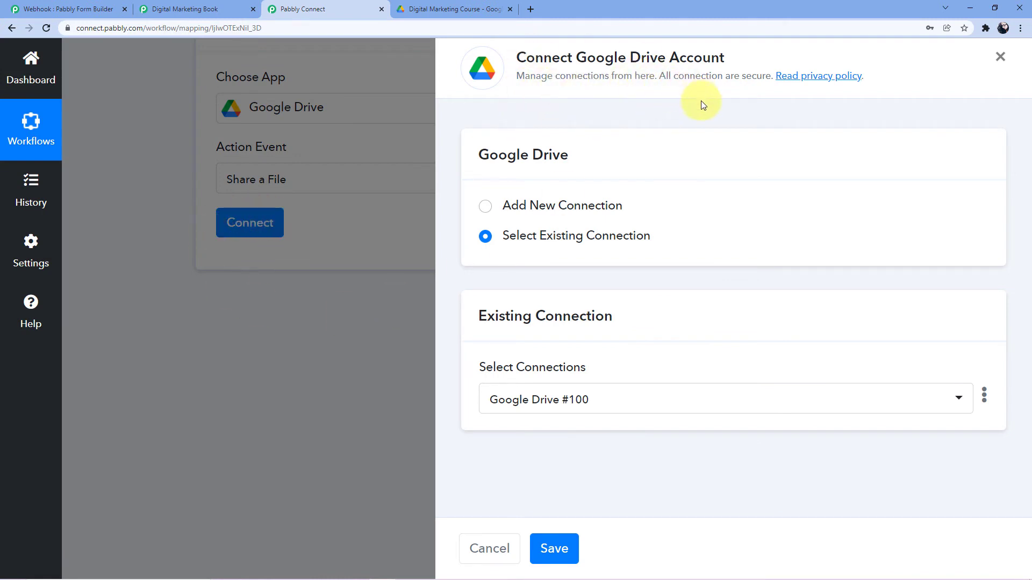
click(485, 207)
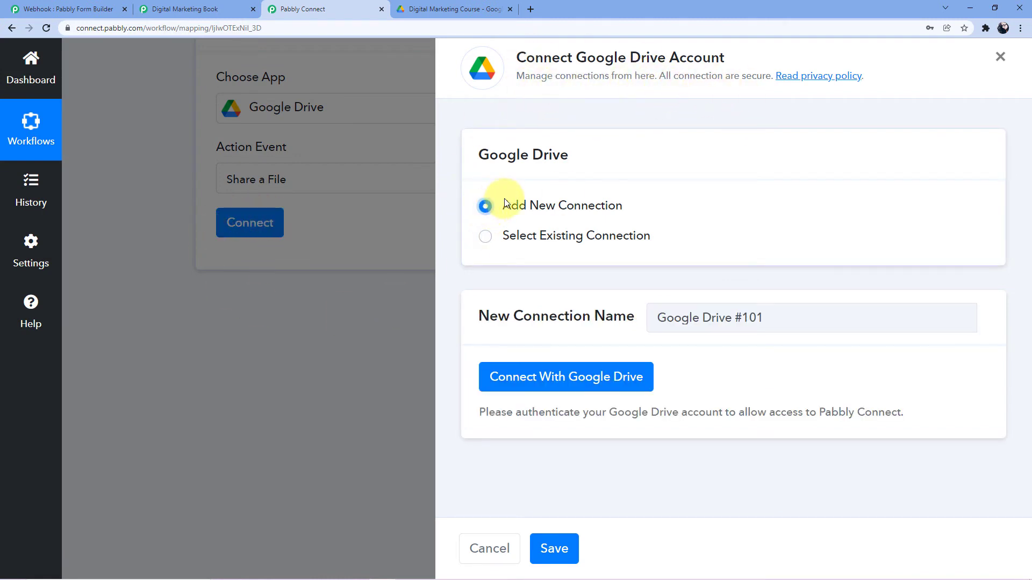
click(564, 376)
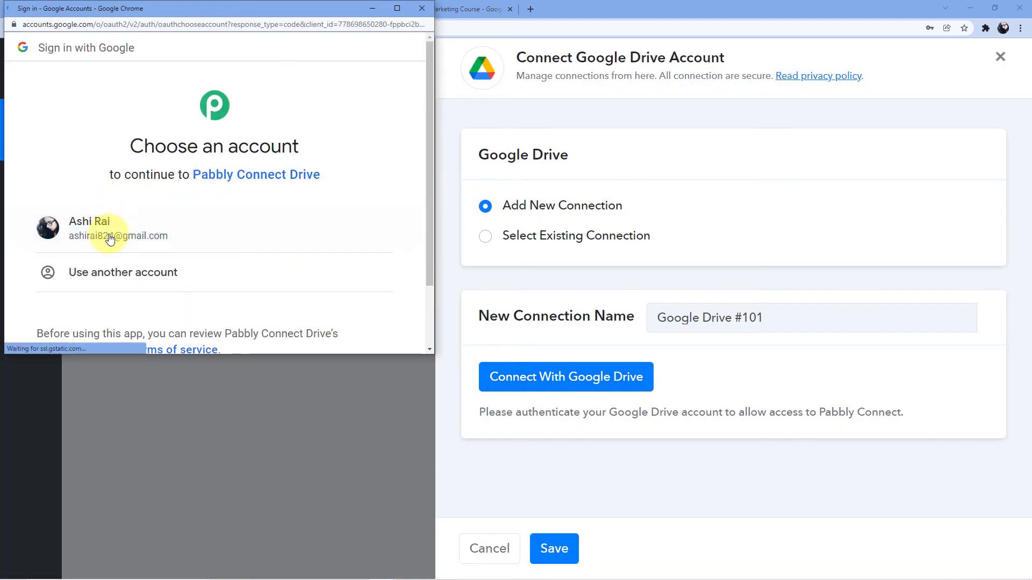
click(139, 225)
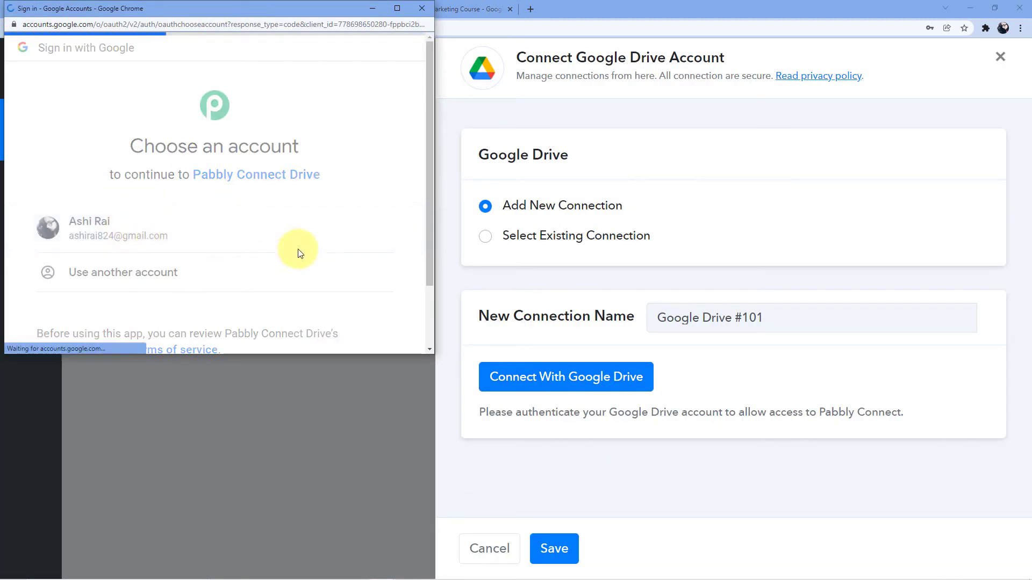
scroll(313, 209, down, 5)
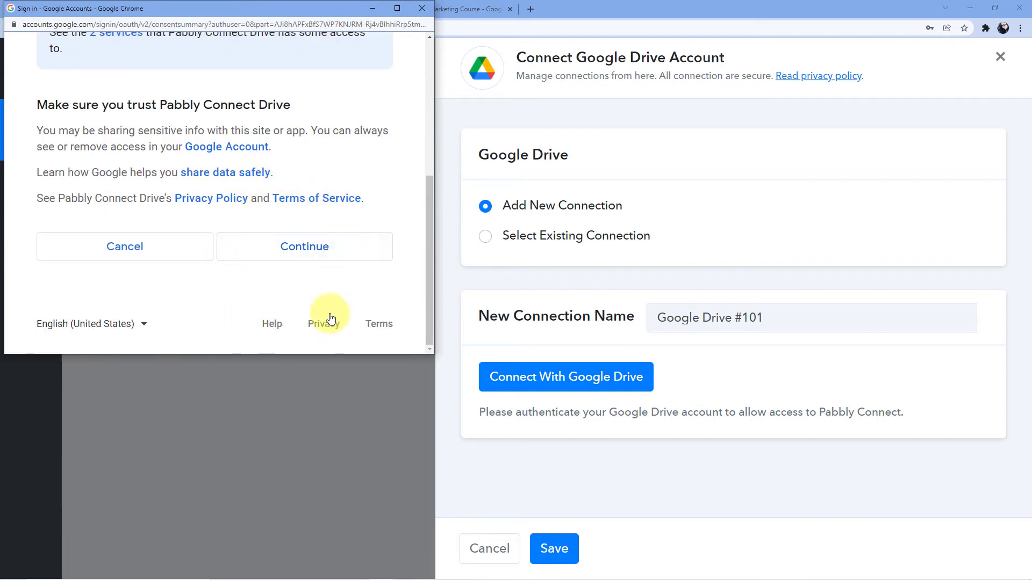
click(313, 251)
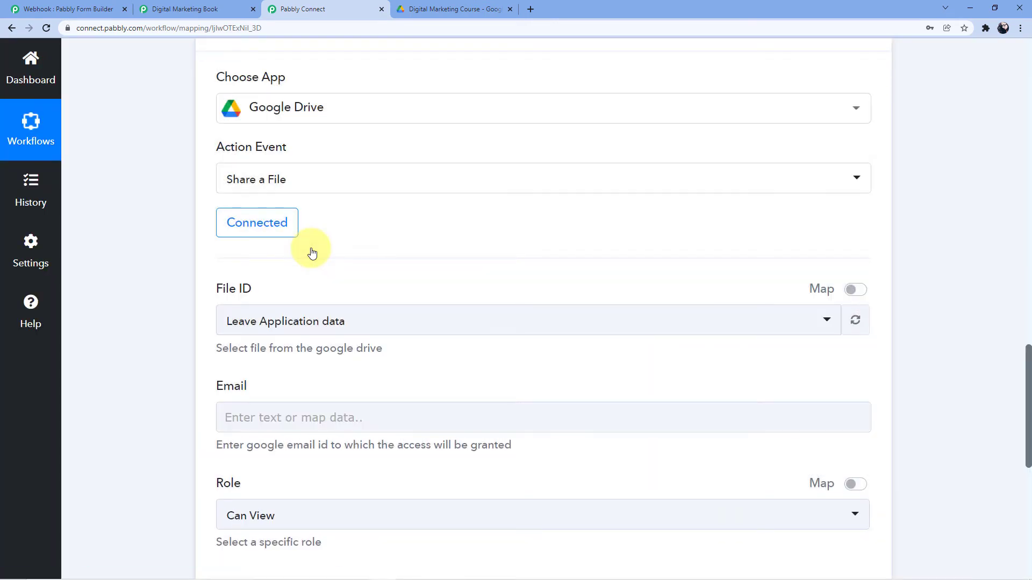
- Review the Share a File fields and browse the Drive files available for the File ID
scroll(323, 247, down, 2)
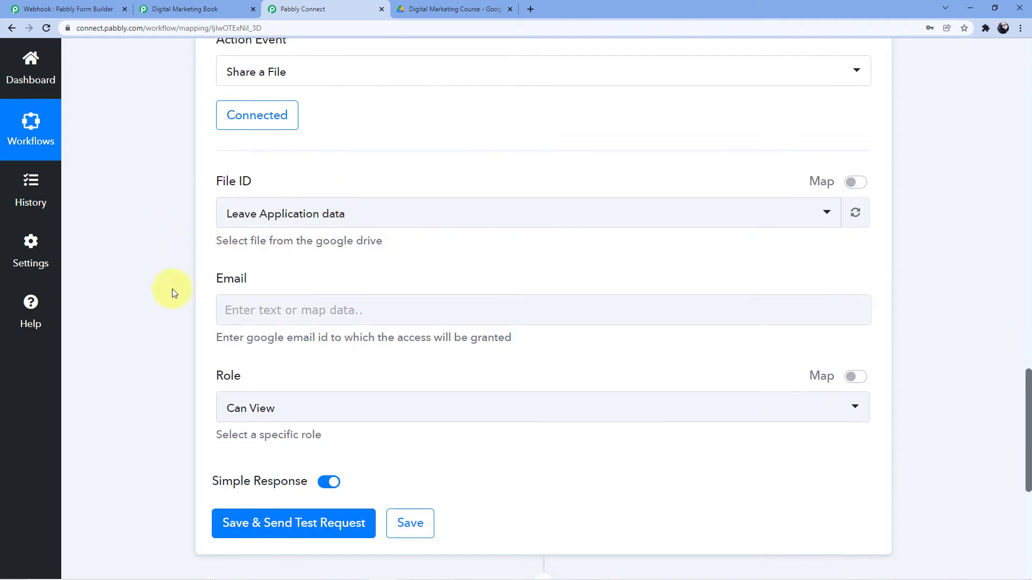
scroll(200, 406, up, 1)
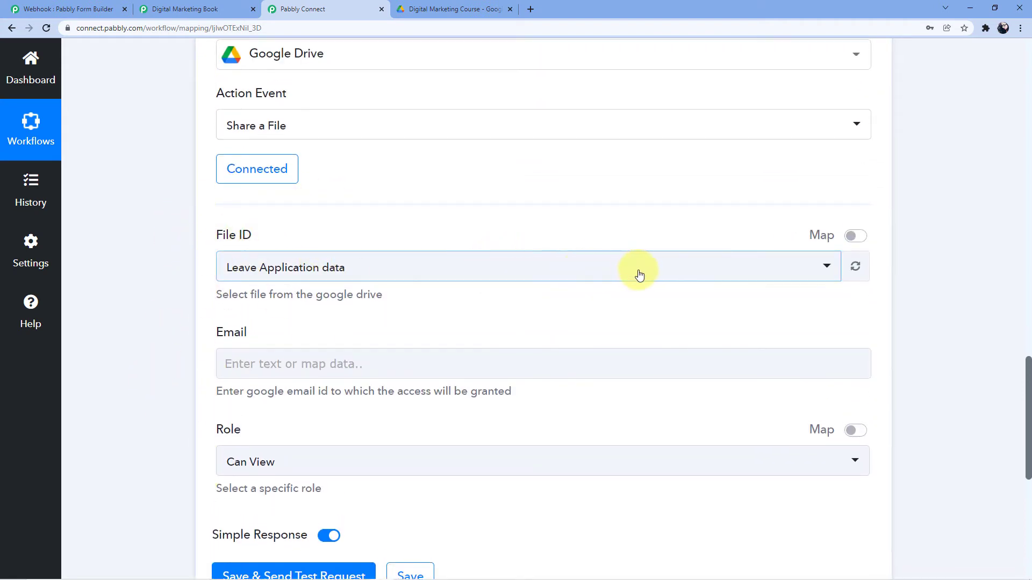
click(592, 276)
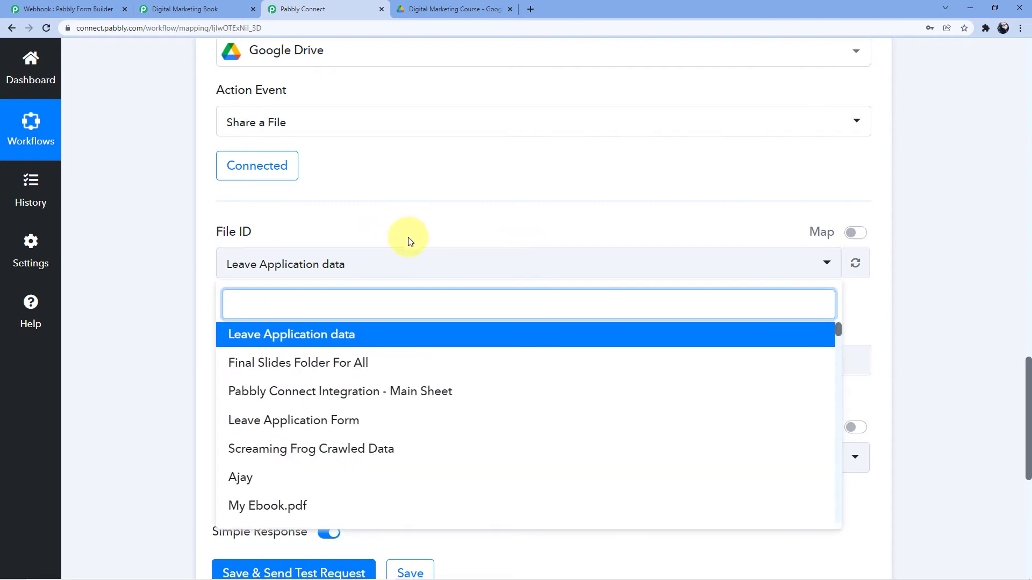
scroll(377, 301, down, 1)
scroll(369, 331, down, 2)
scroll(369, 331, down, 7)
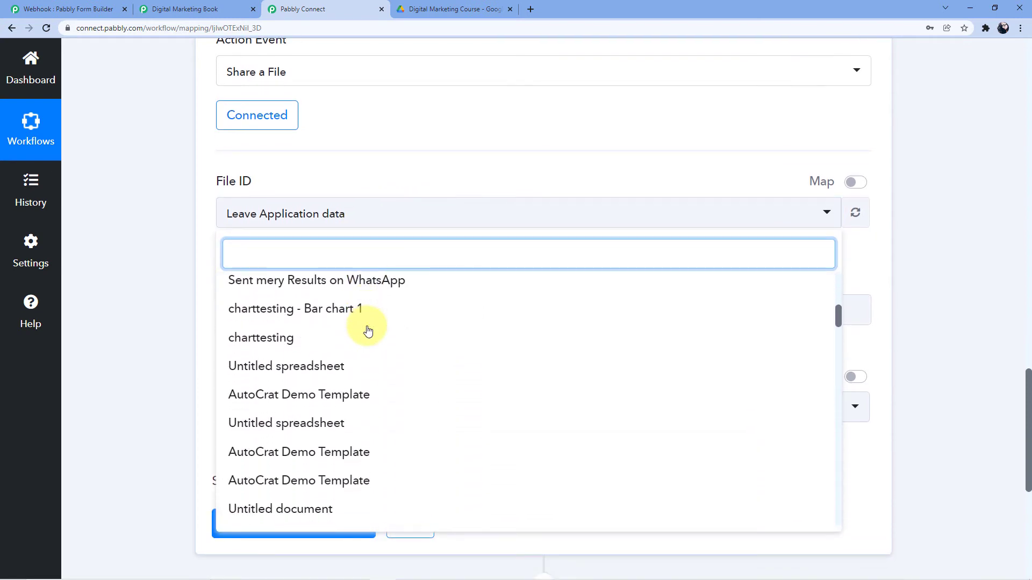
scroll(369, 330, up, 4)
scroll(368, 330, up, 5)
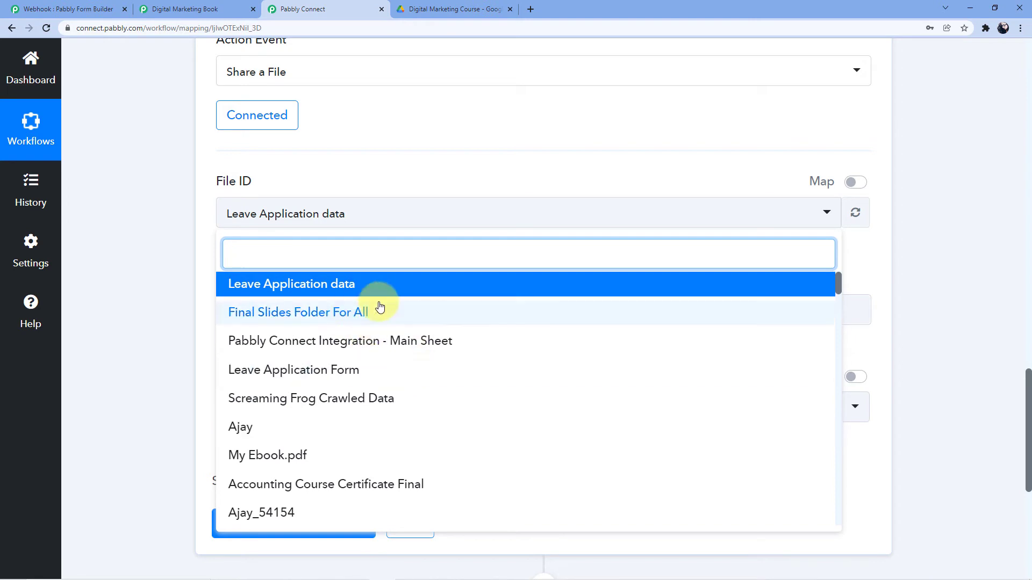
- Check the ebook's file name in Google Drive, and look through the File ID choices in Pabbly Connect for it
click(433, 8)
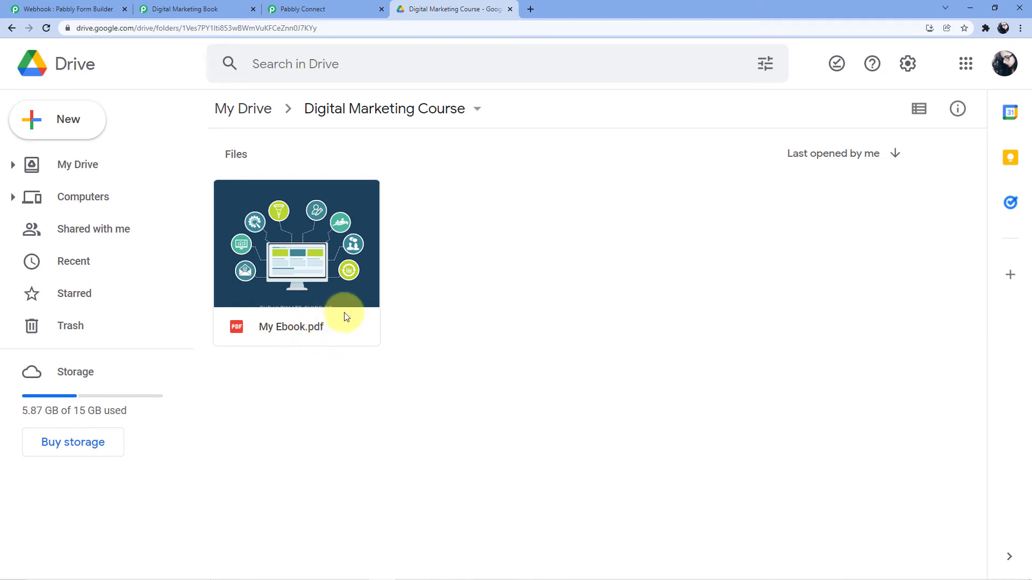
click(323, 8)
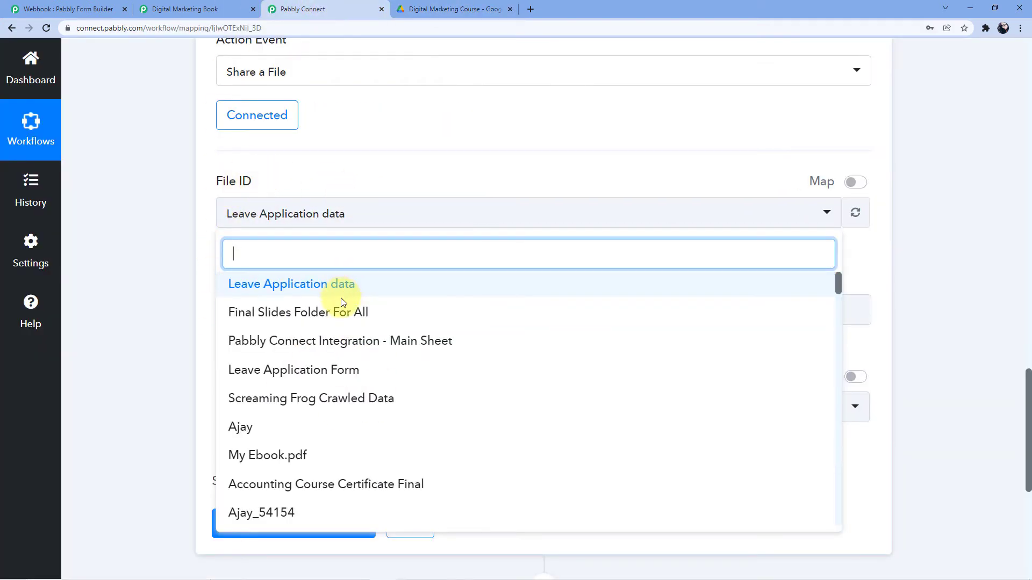
scroll(344, 290, down, 3)
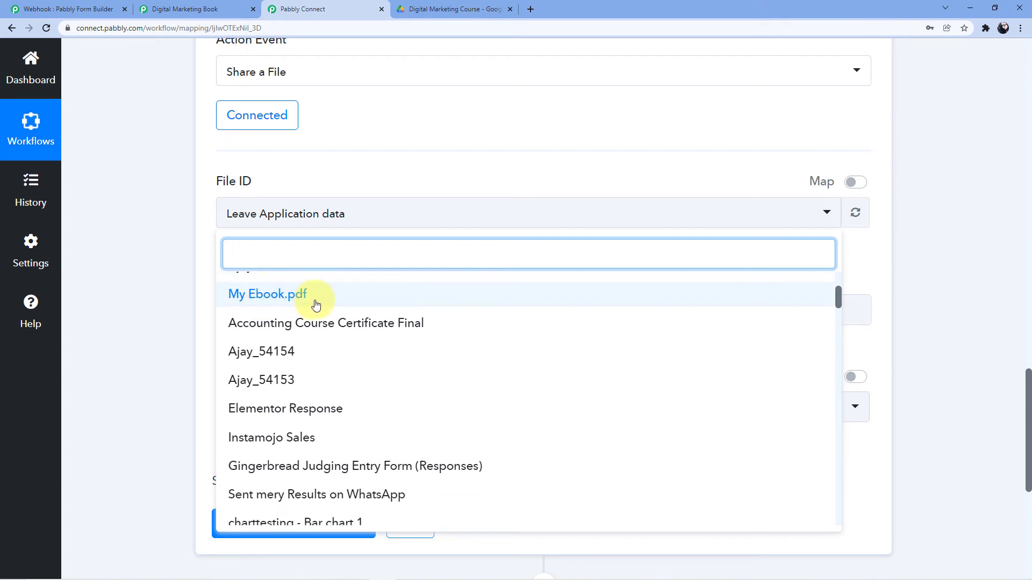
scroll(301, 304, down, 7)
scroll(310, 323, down, 4)
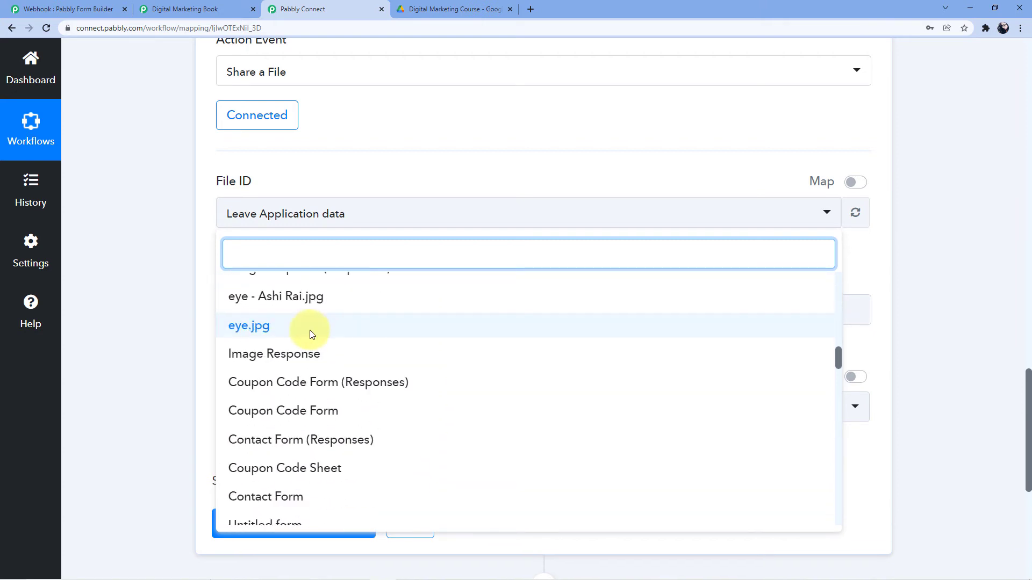
scroll(310, 330, up, 8)
scroll(311, 343, up, 6)
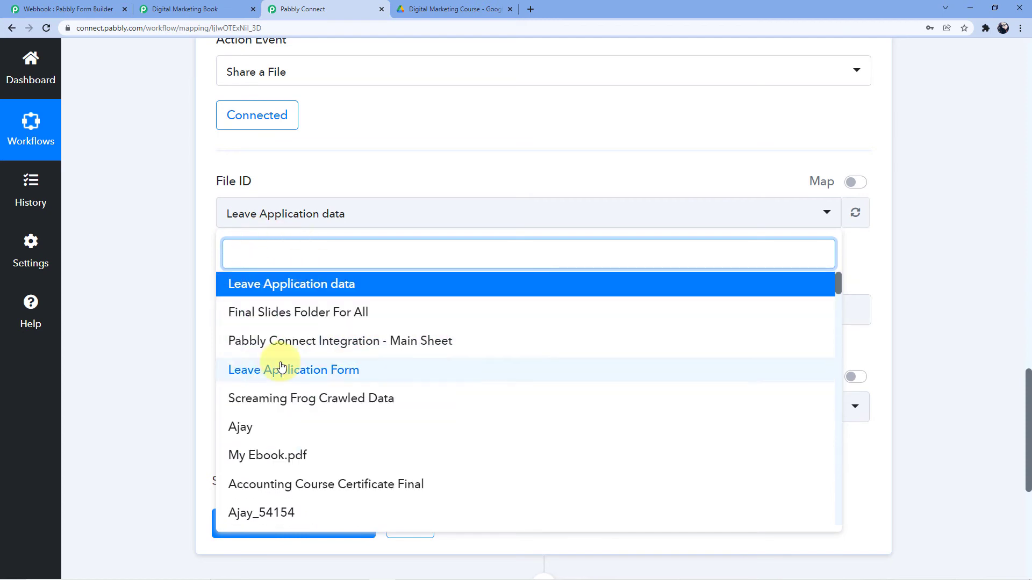
click(421, 177)
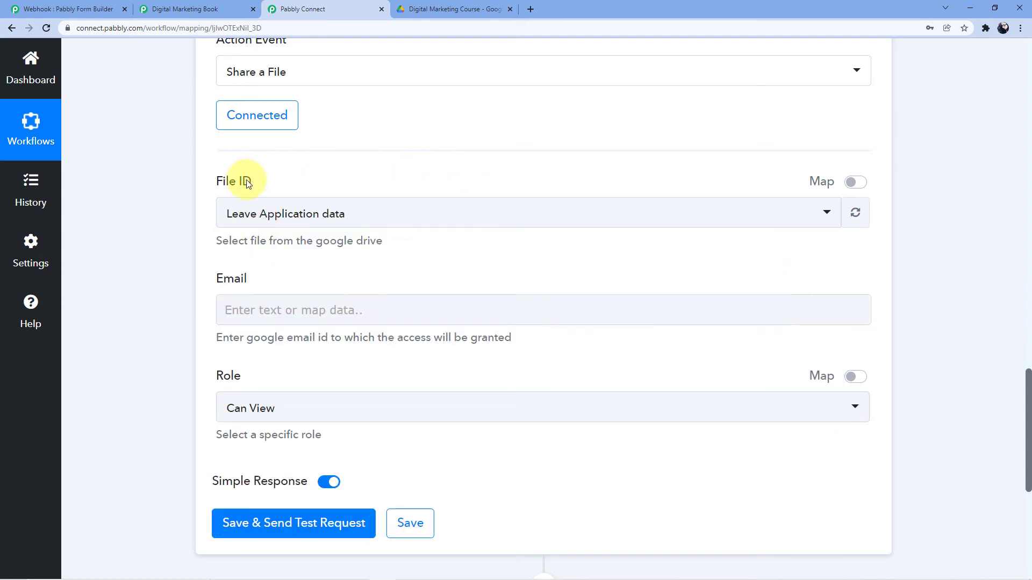
- Enable mapping for the File ID and clear its existing value
click(854, 184)
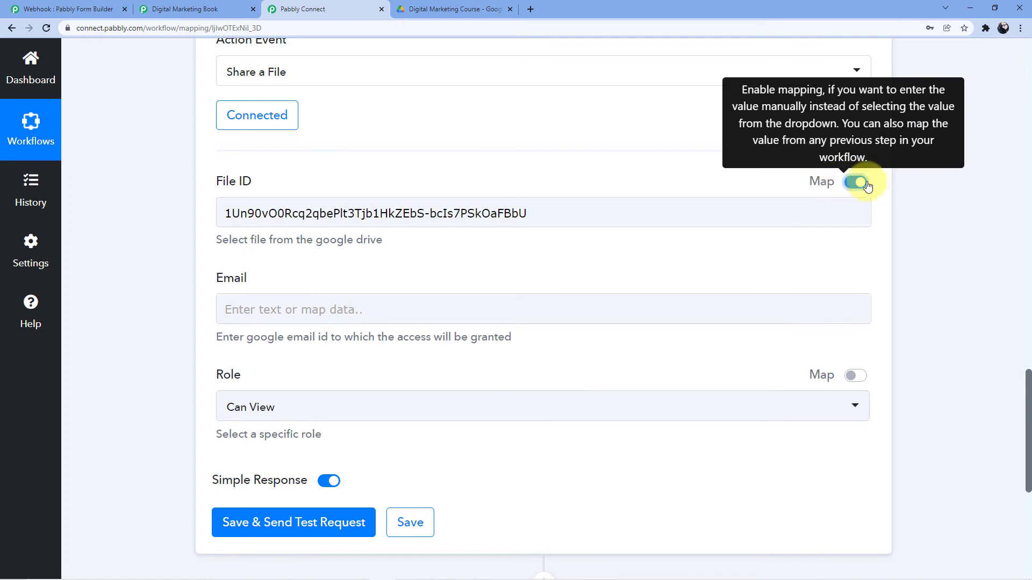
drag(589, 206, 209, 216)
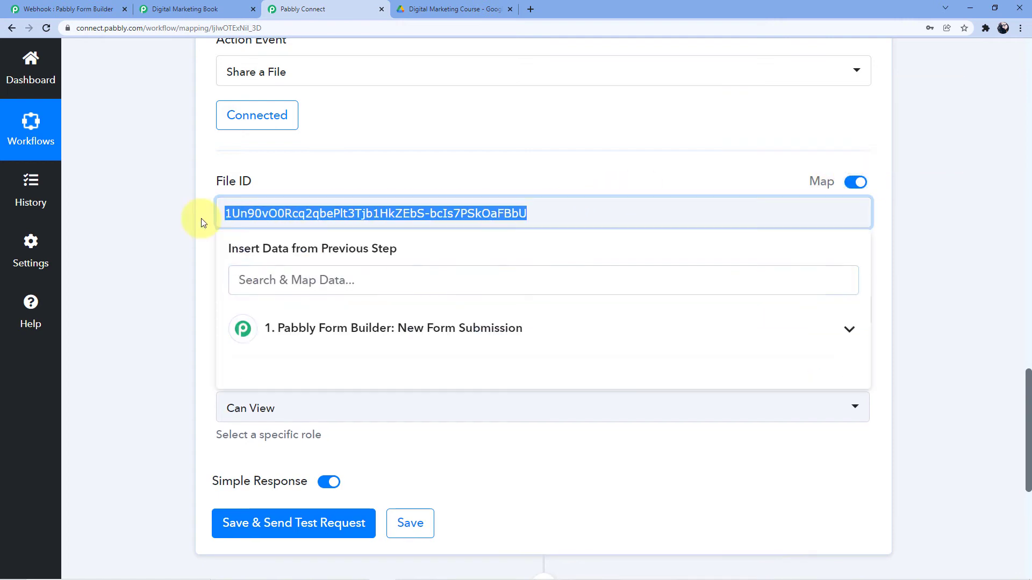
key(BackSpace)
click(328, 165)
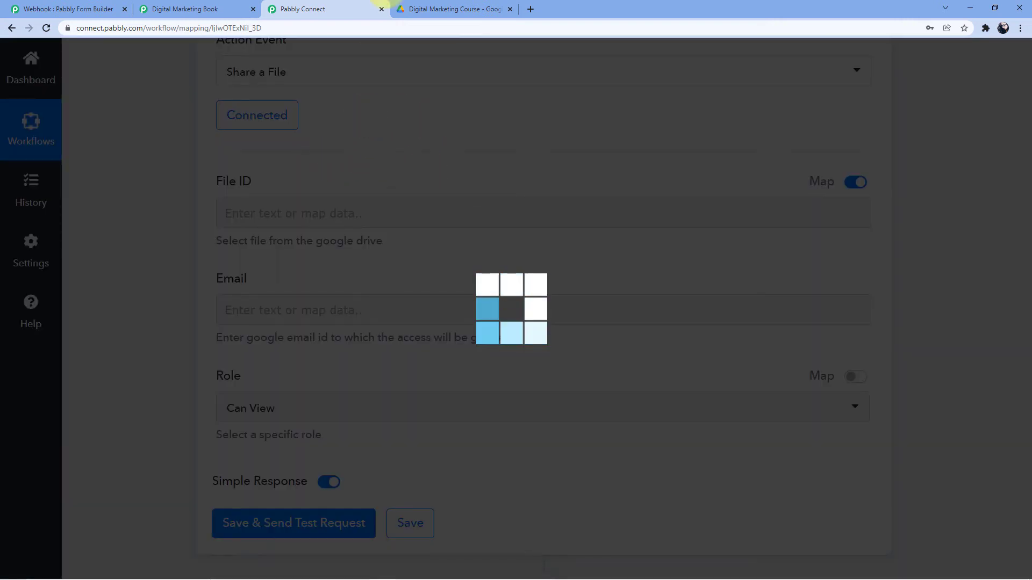
- Switch to Google Drive, get the link of My Ebook.pdf and copy only the file ID part of it
click(452, 8)
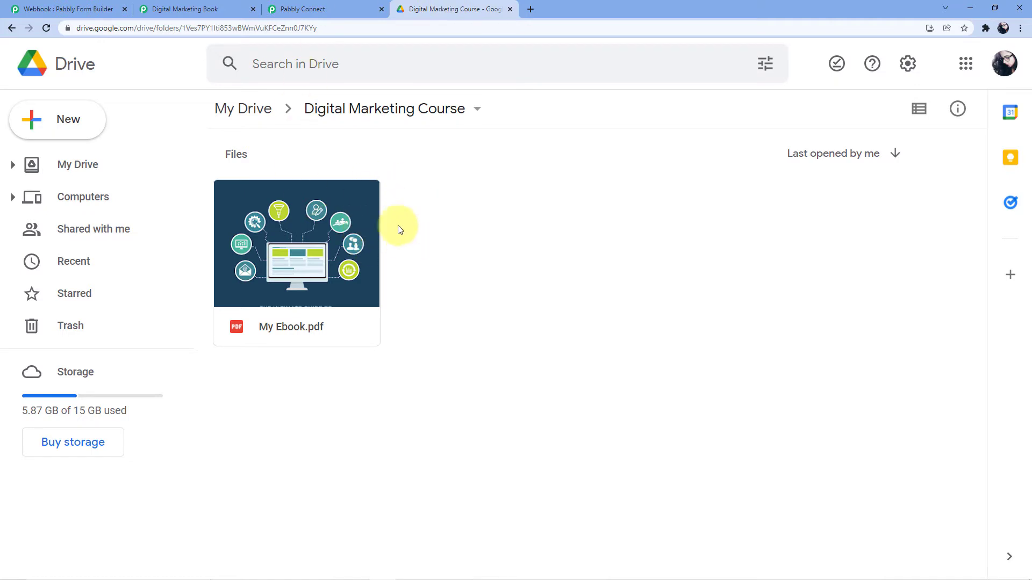
right_click(324, 233)
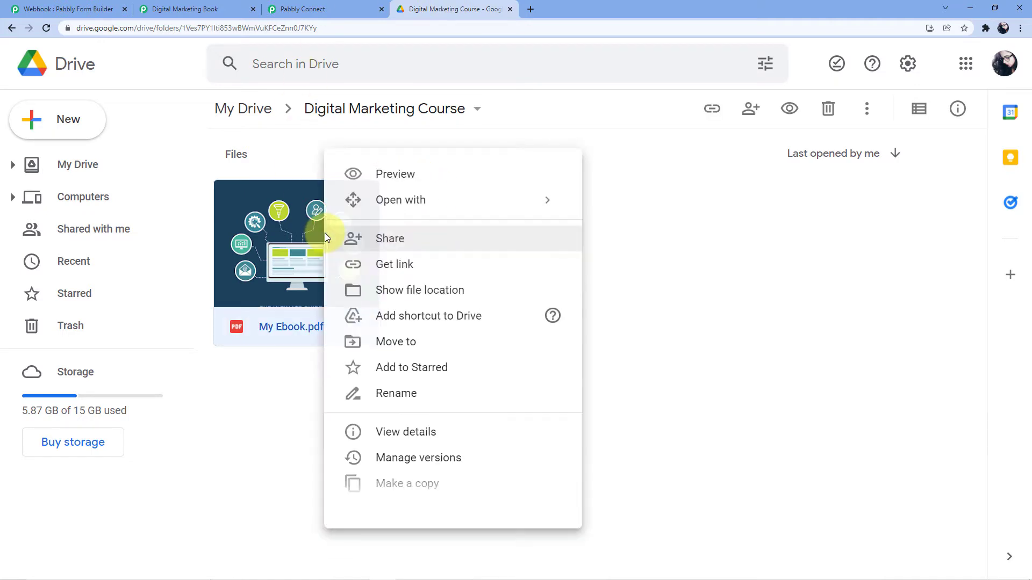
click(394, 267)
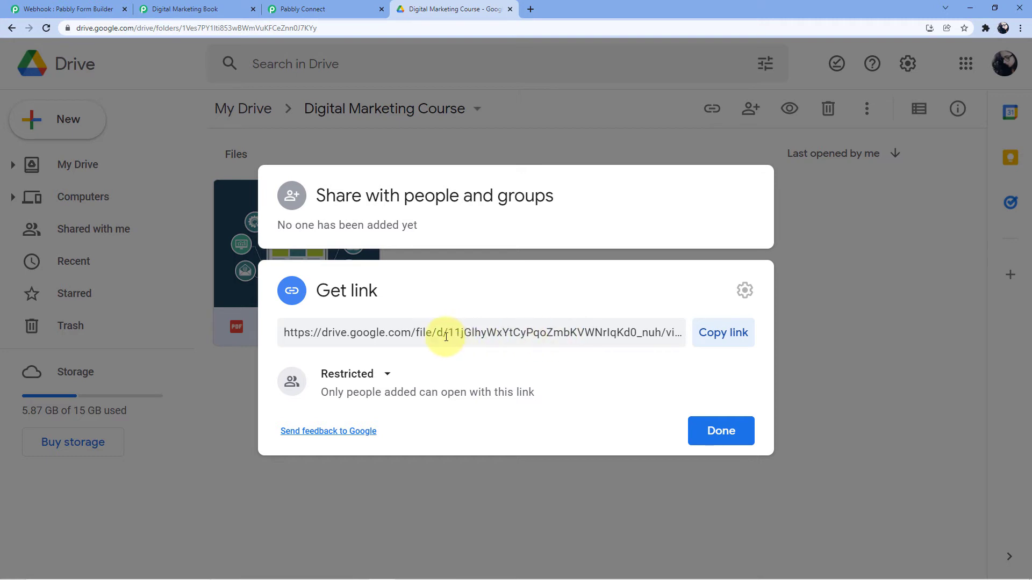
click(449, 334)
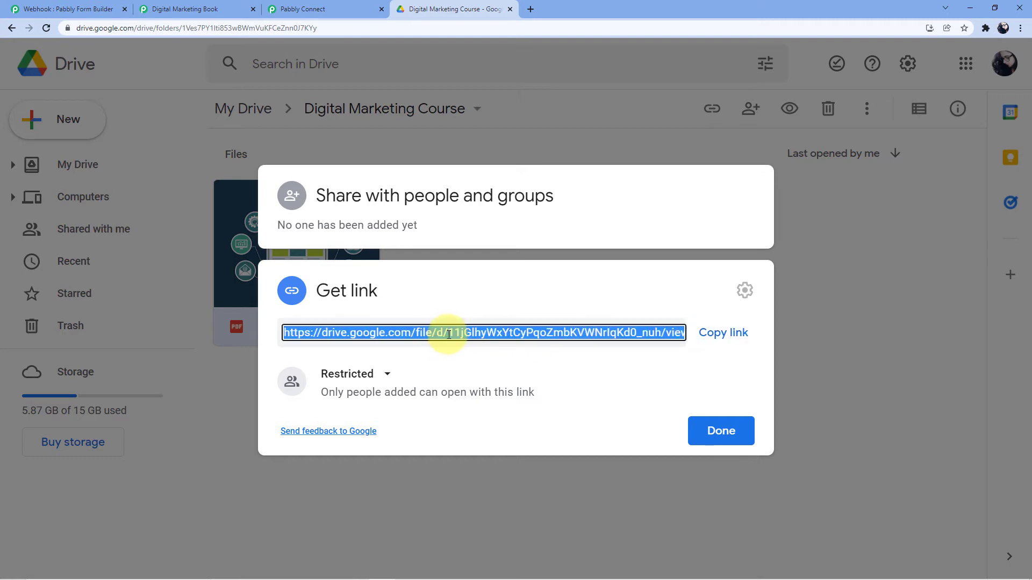
click(463, 334)
drag(451, 333, 663, 334)
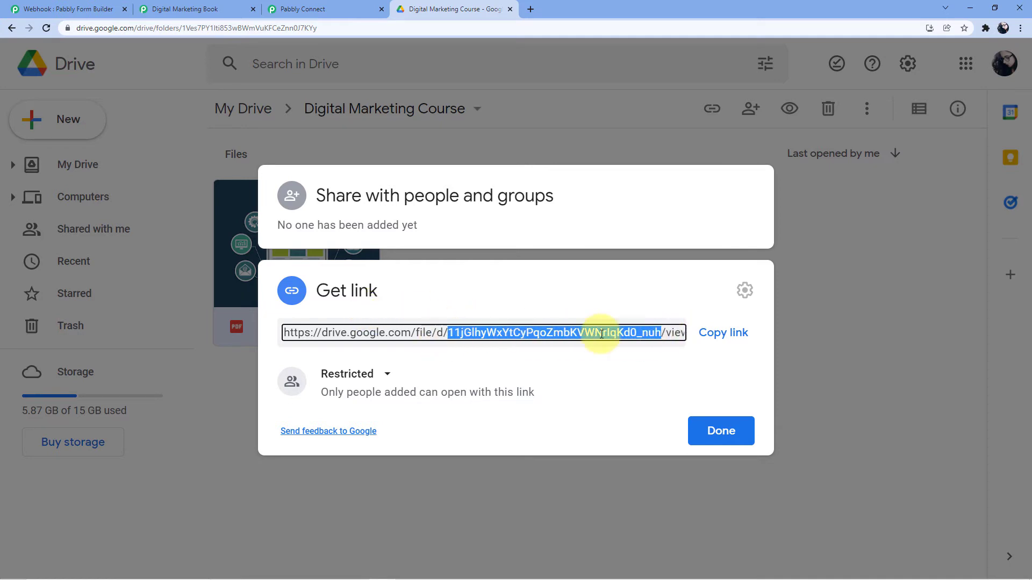
right_click(564, 333)
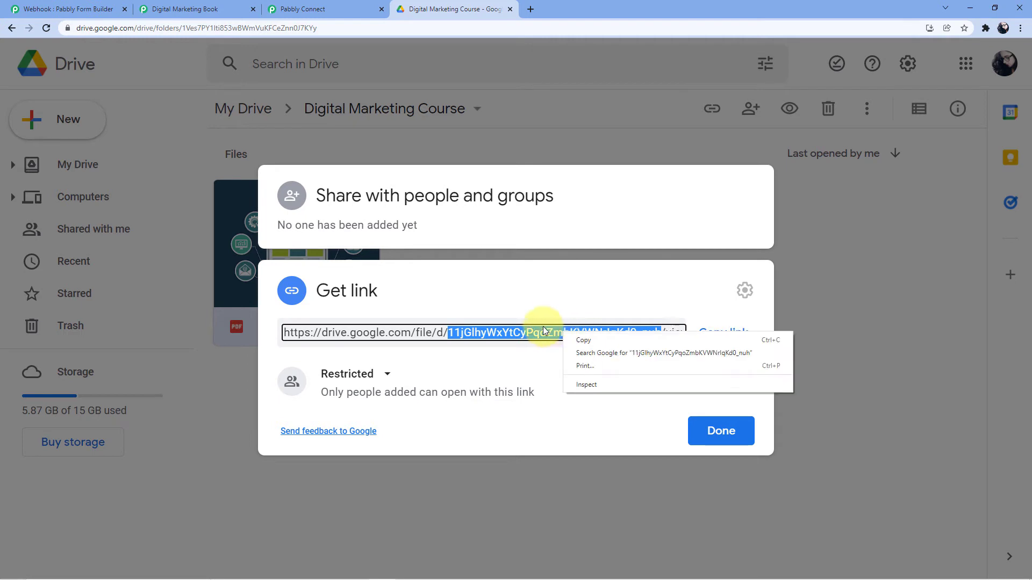
click(593, 340)
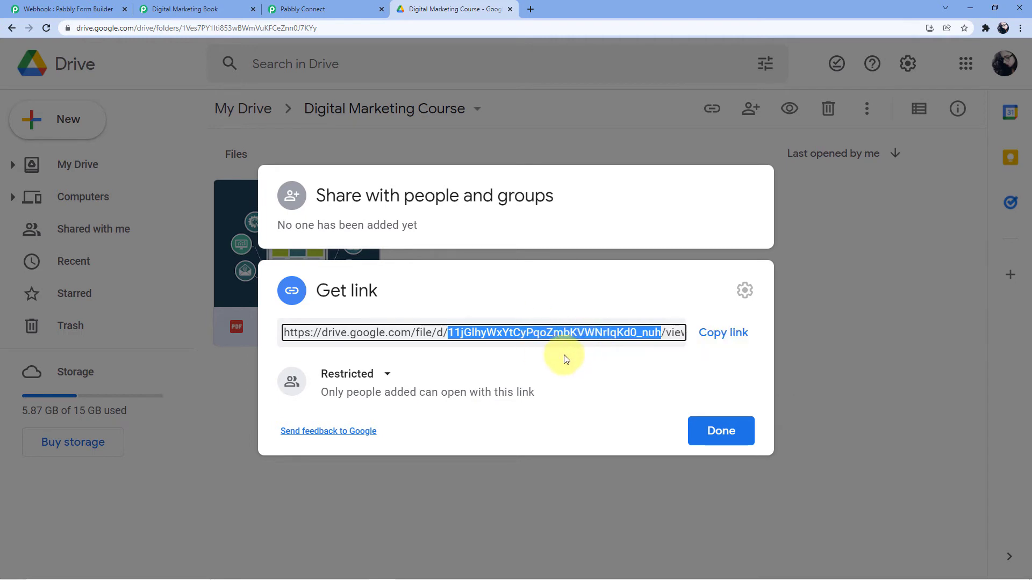
- Return to Pabbly Connect and paste the copied ebook file ID as the action's File ID
click(321, 6)
click(260, 205)
right_click(257, 211)
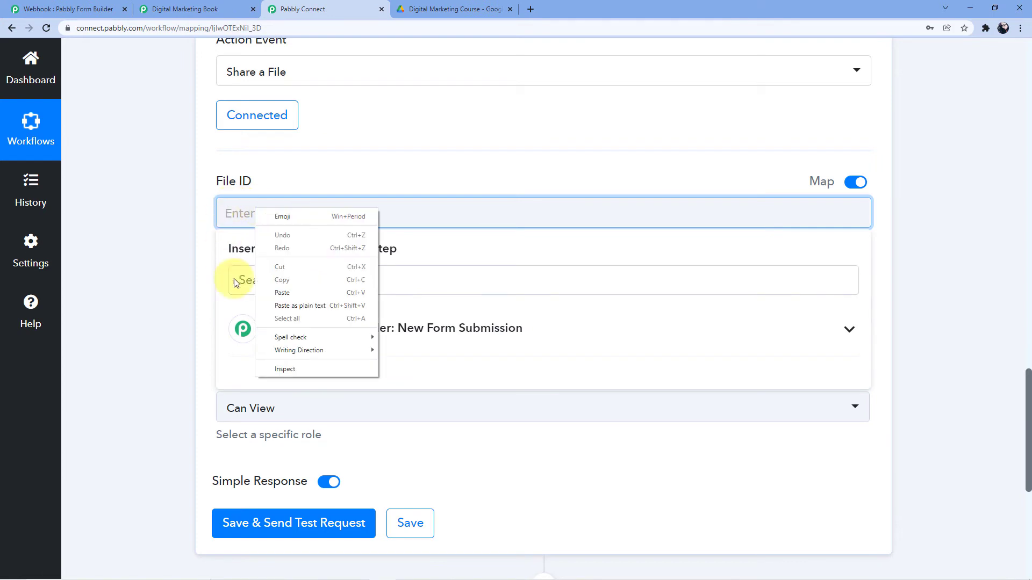
click(282, 292)
click(265, 166)
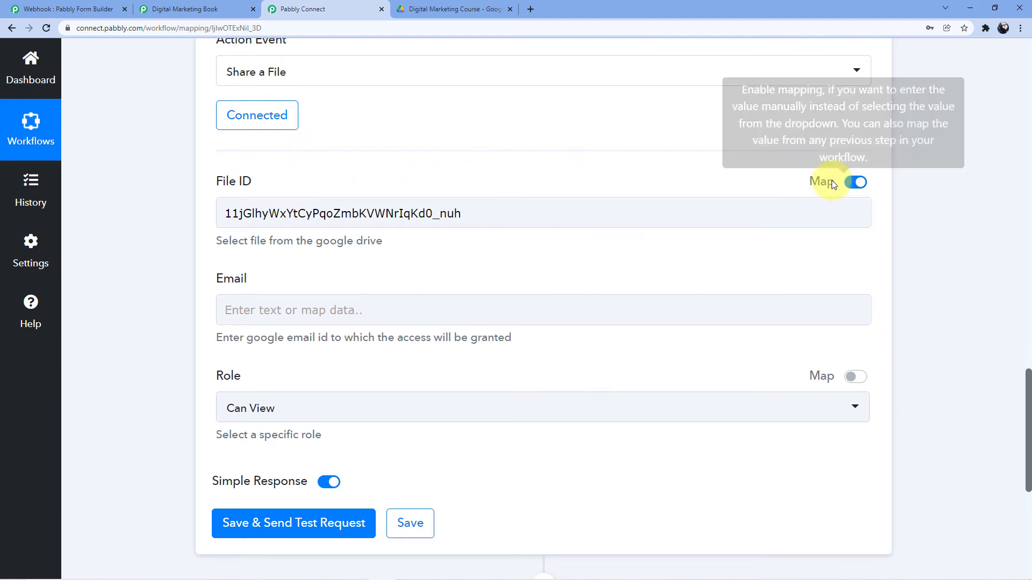
- Disable mapping for the File ID and choose My Ebook.pdf from the list of Drive files instead
click(855, 183)
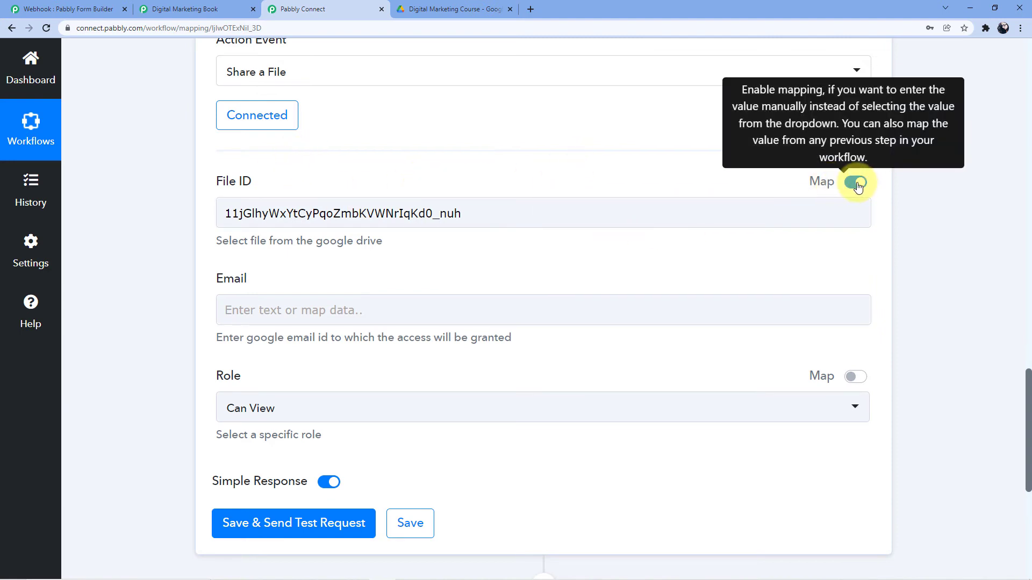
click(376, 214)
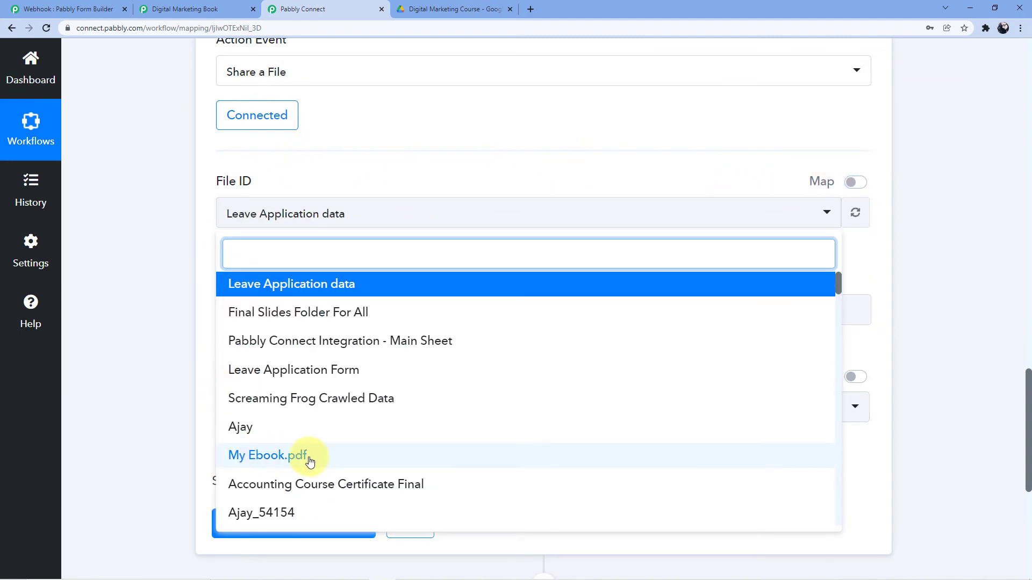
click(288, 459)
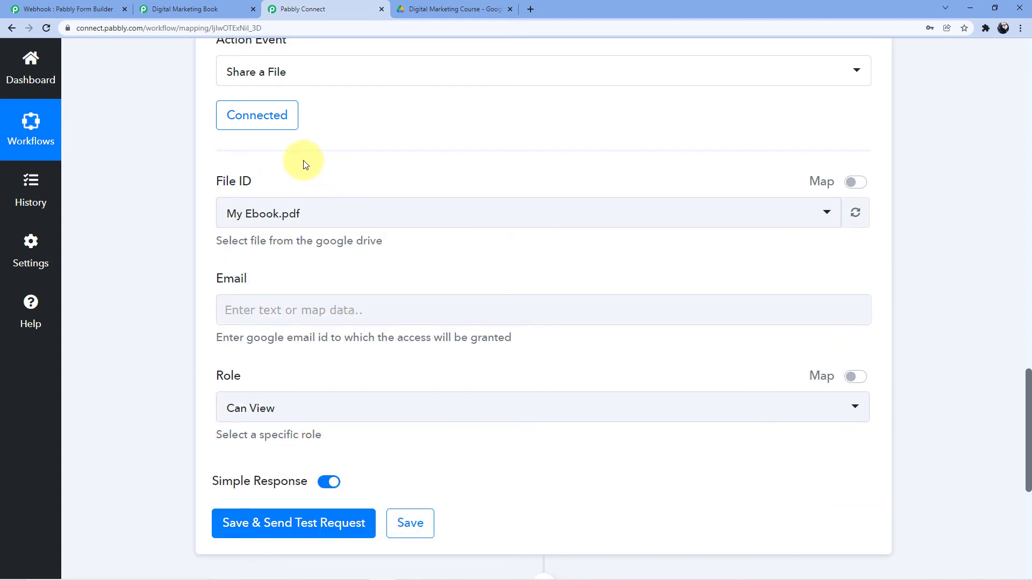
- Check the submitter's email in the form response, and map the action's Email to Email (5) from the Pabbly Form Builder submission
scroll(181, 220, down, 1)
click(285, 246)
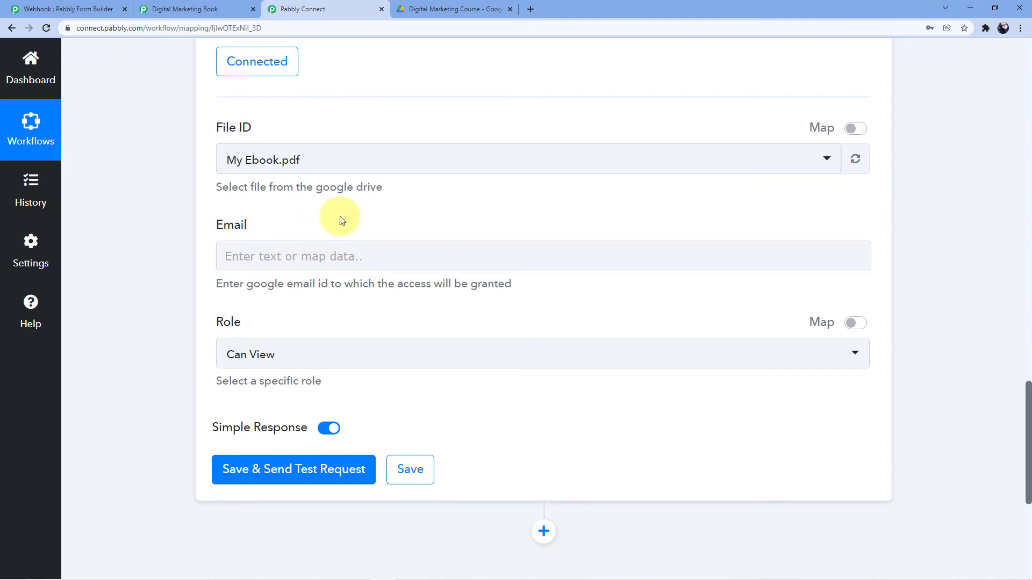
scroll(525, 178, up, 10)
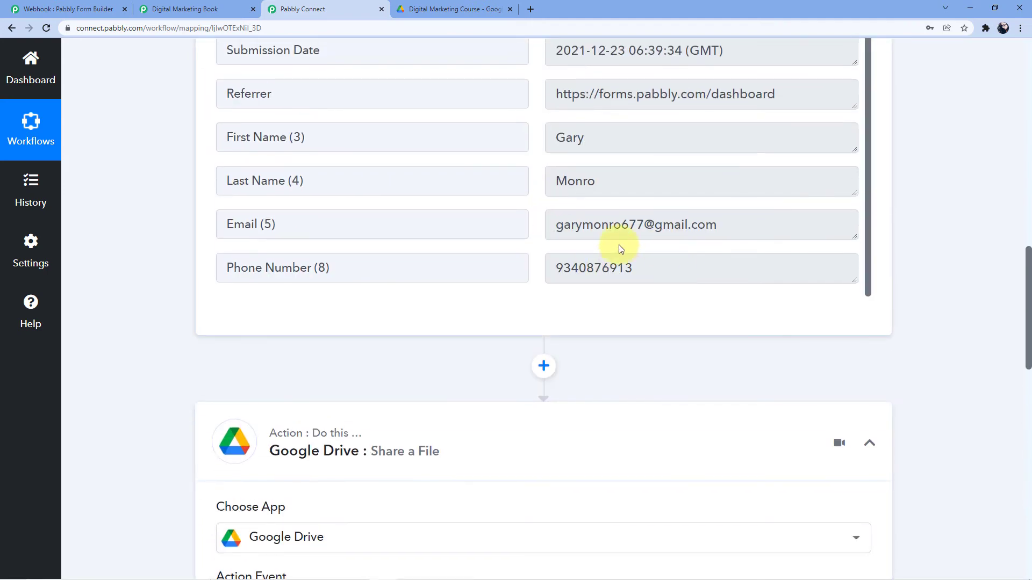
scroll(538, 279, up, 3)
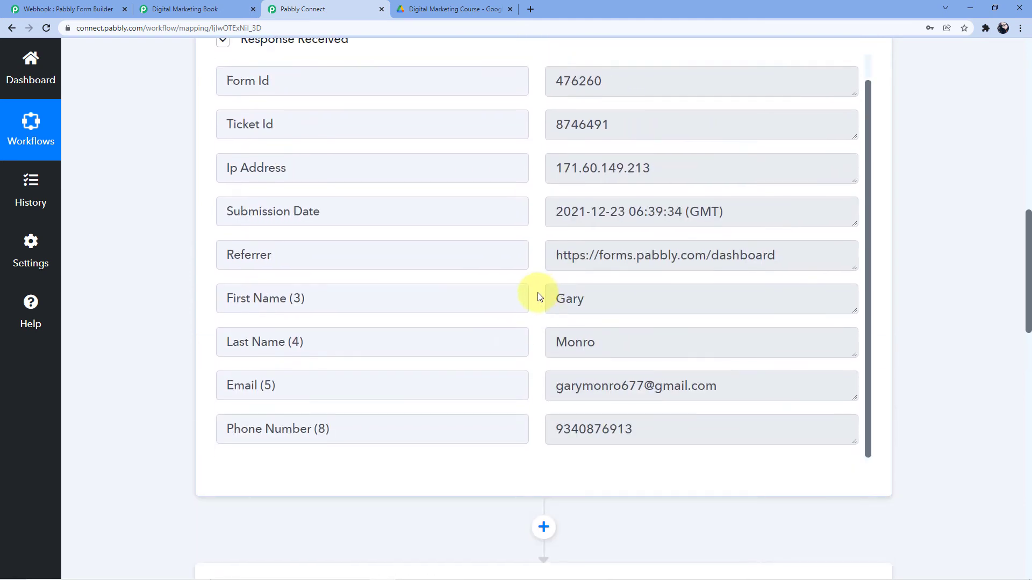
drag(556, 391, 744, 396)
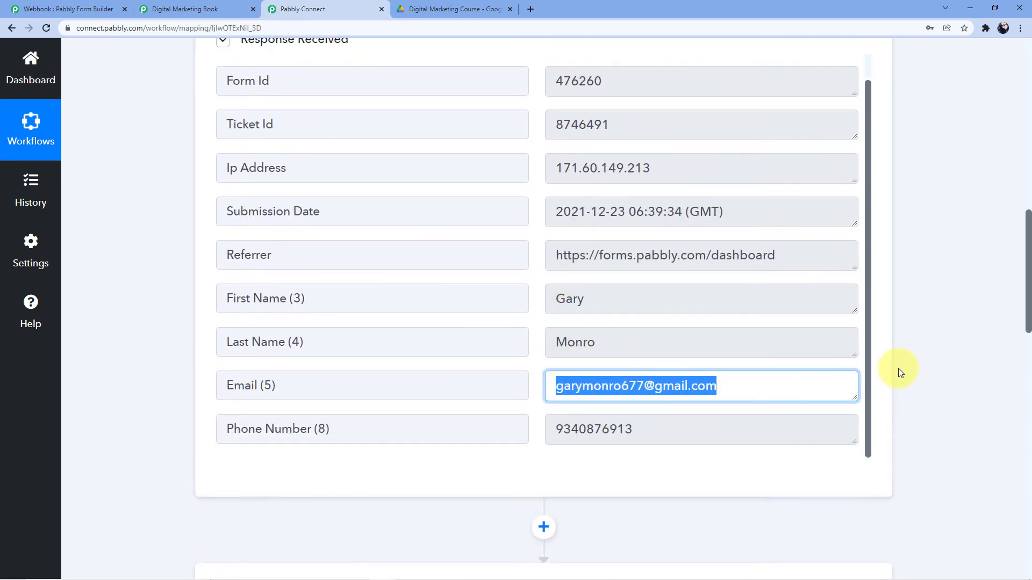
scroll(899, 367, down, 14)
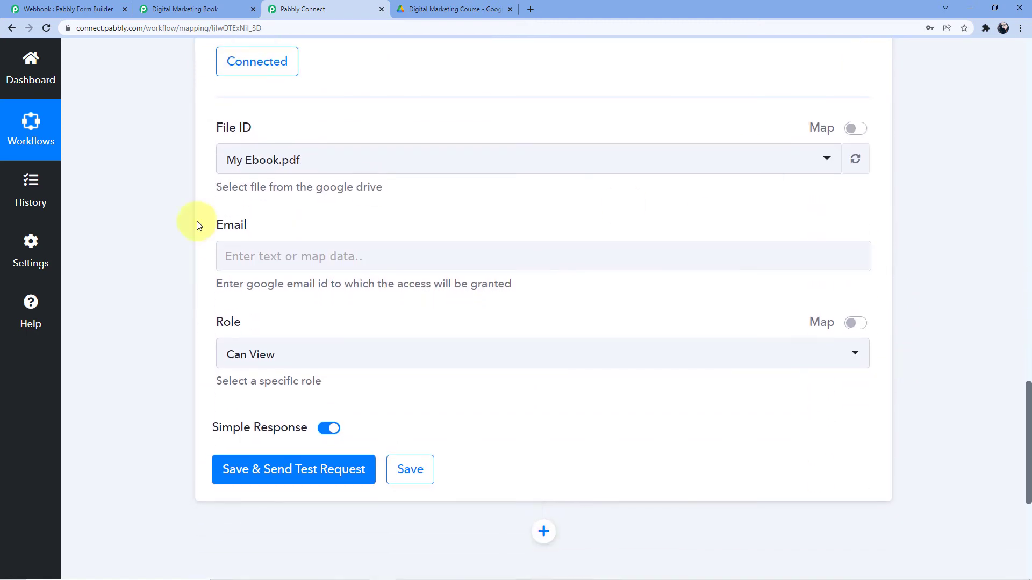
click(246, 257)
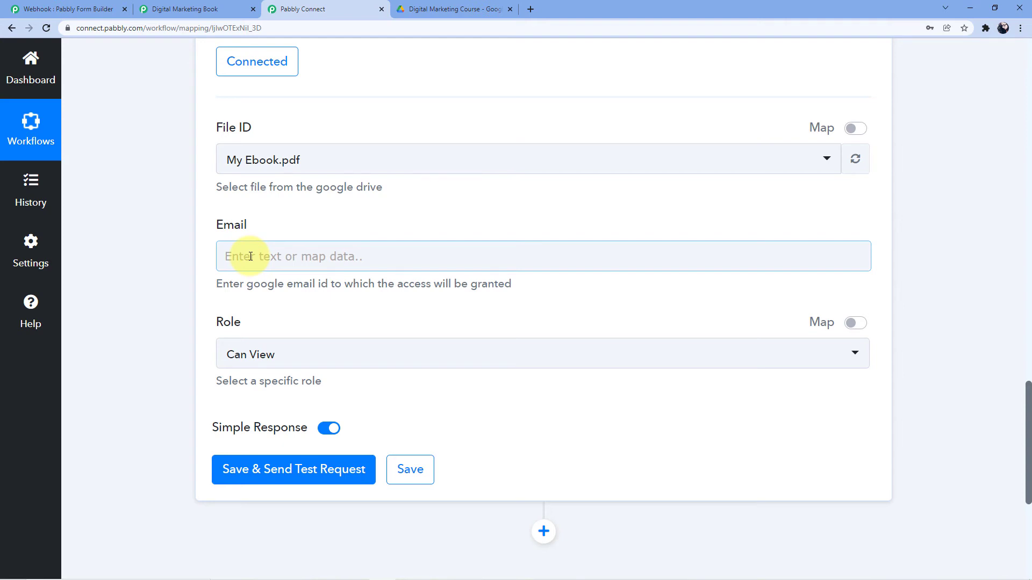
click(302, 155)
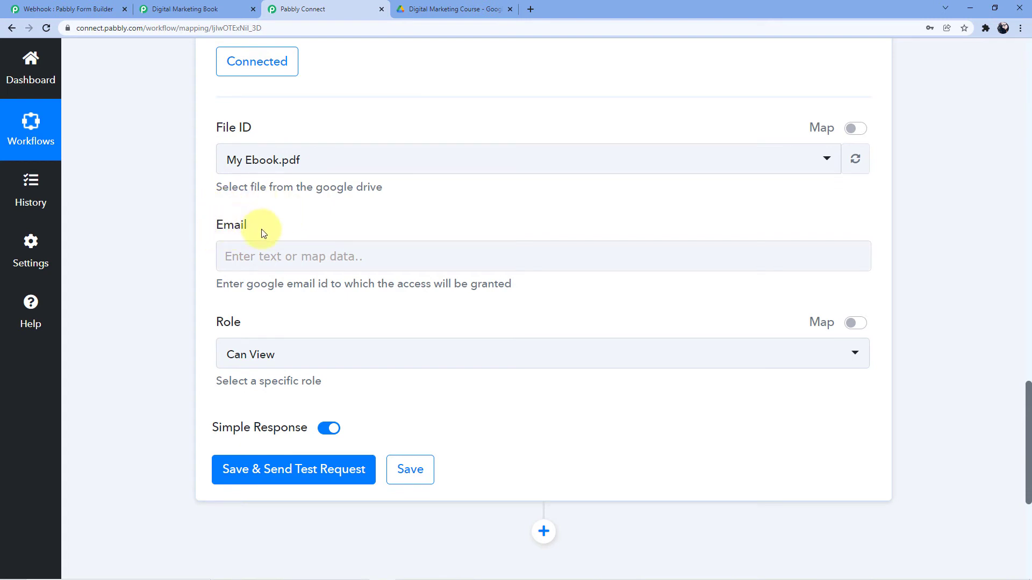
click(266, 257)
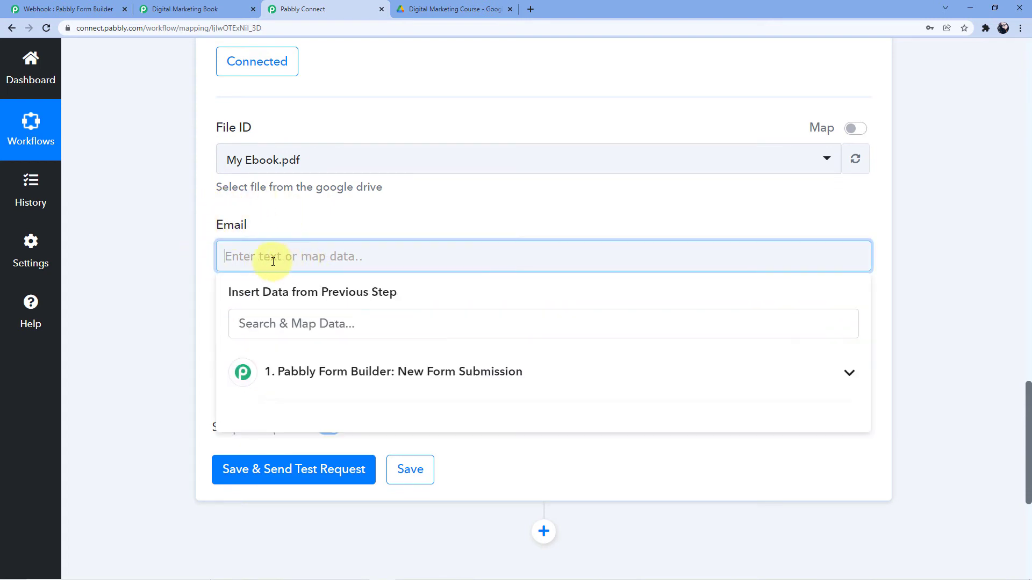
click(333, 366)
scroll(376, 410, down, 2)
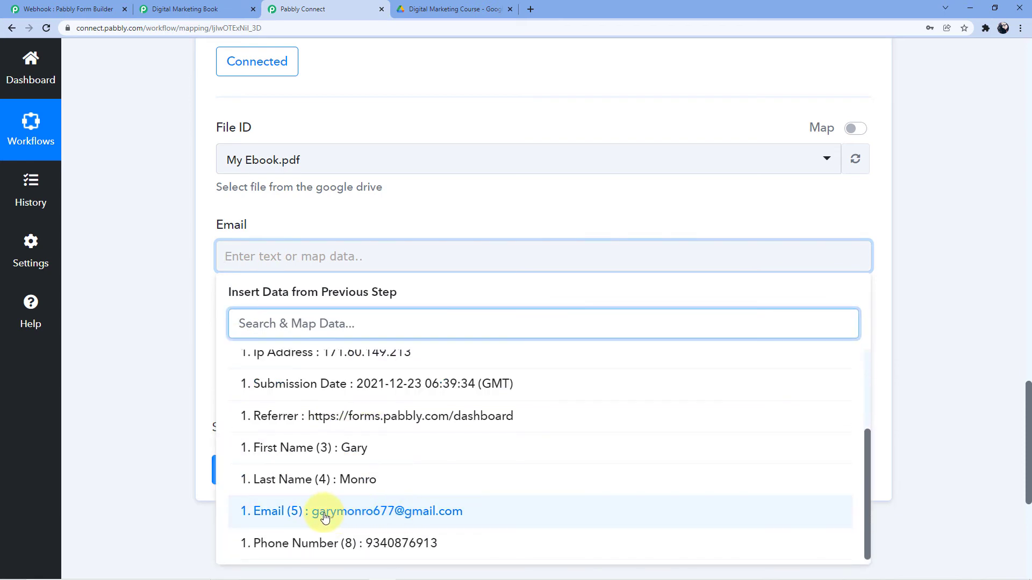
click(316, 513)
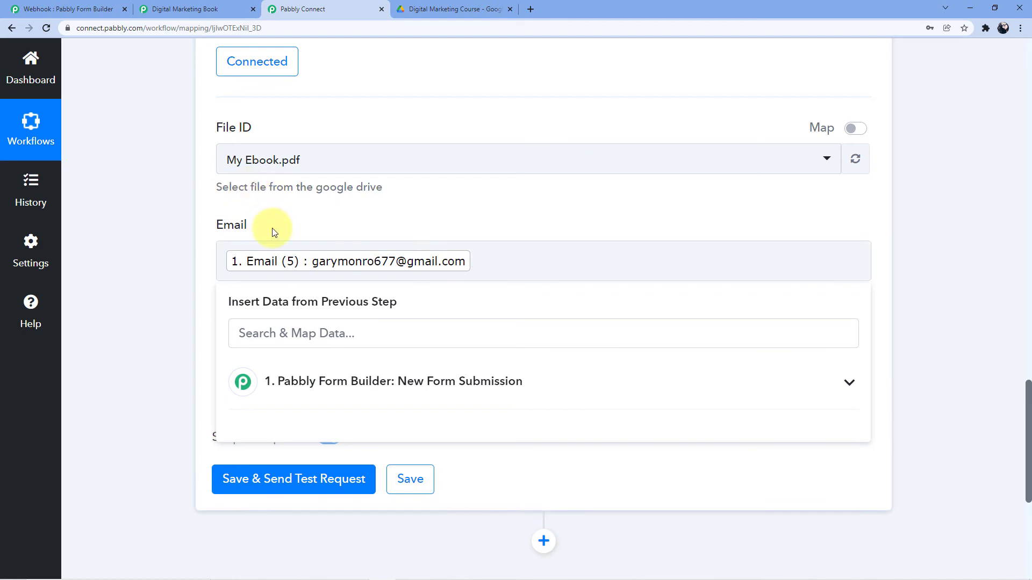
- Glance at the Digital Marketing Book form page, return to Pabbly Connect and set the action's Role to Can View
click(200, 7)
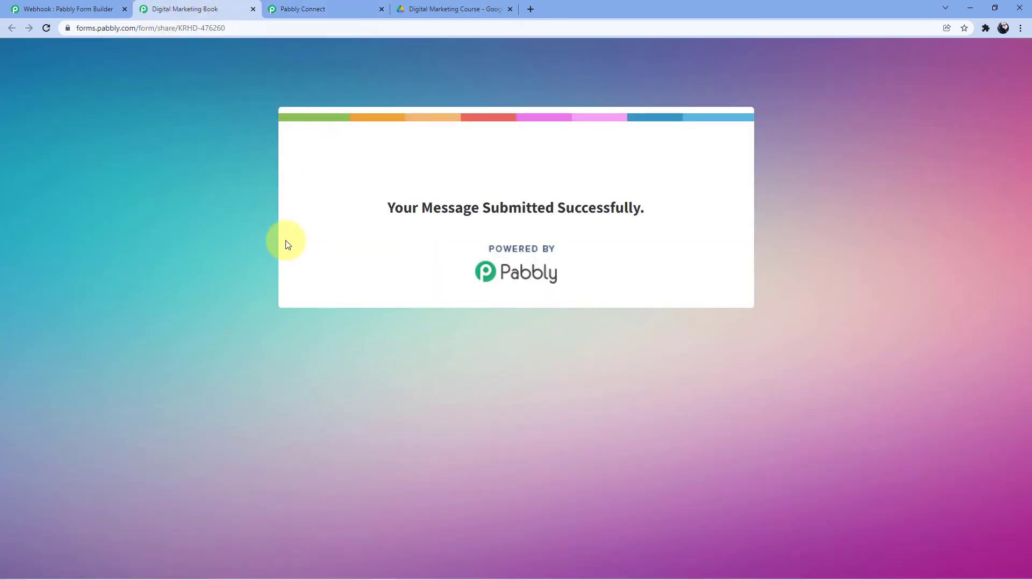
click(324, 8)
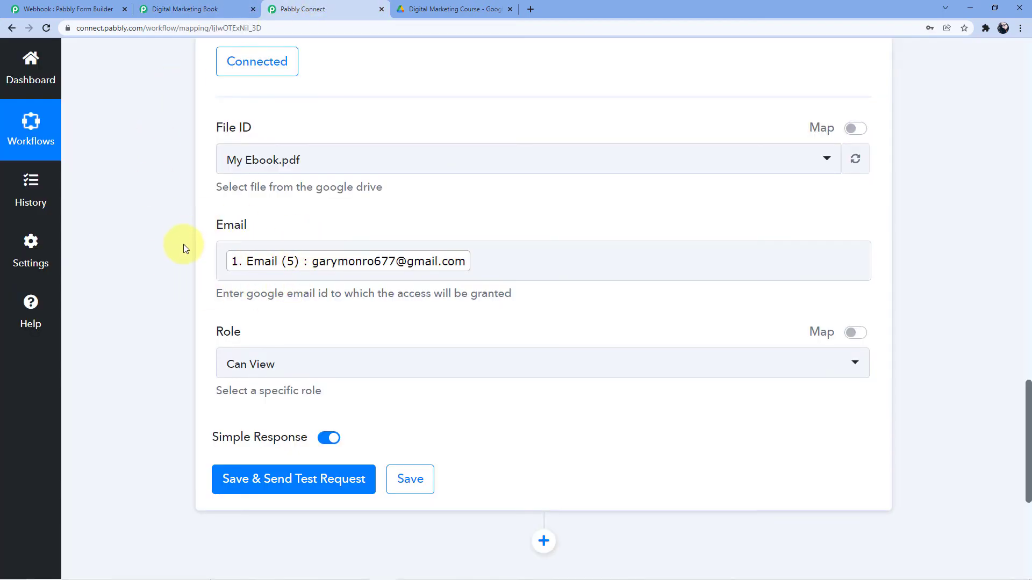
scroll(193, 258, down, 2)
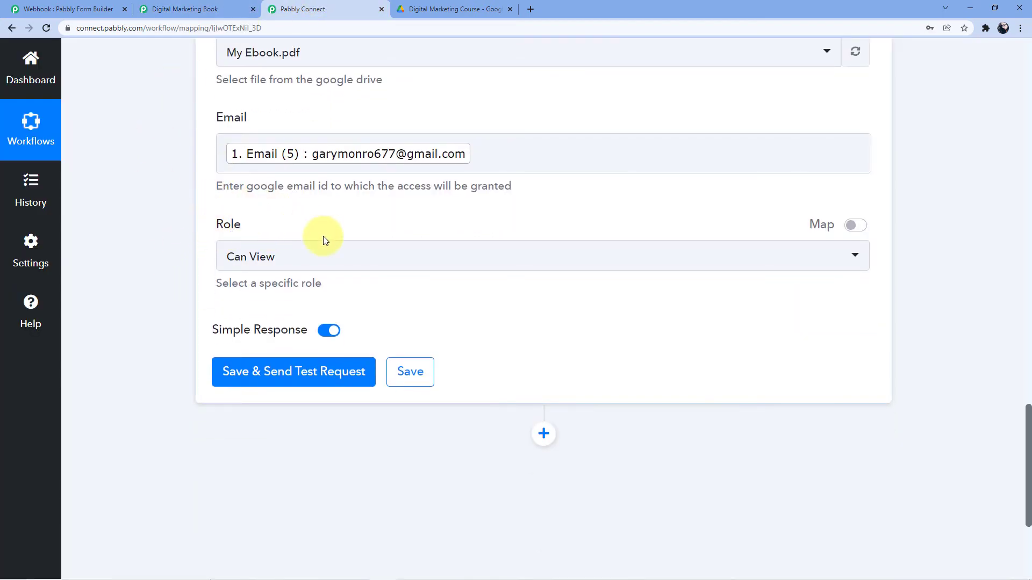
click(362, 258)
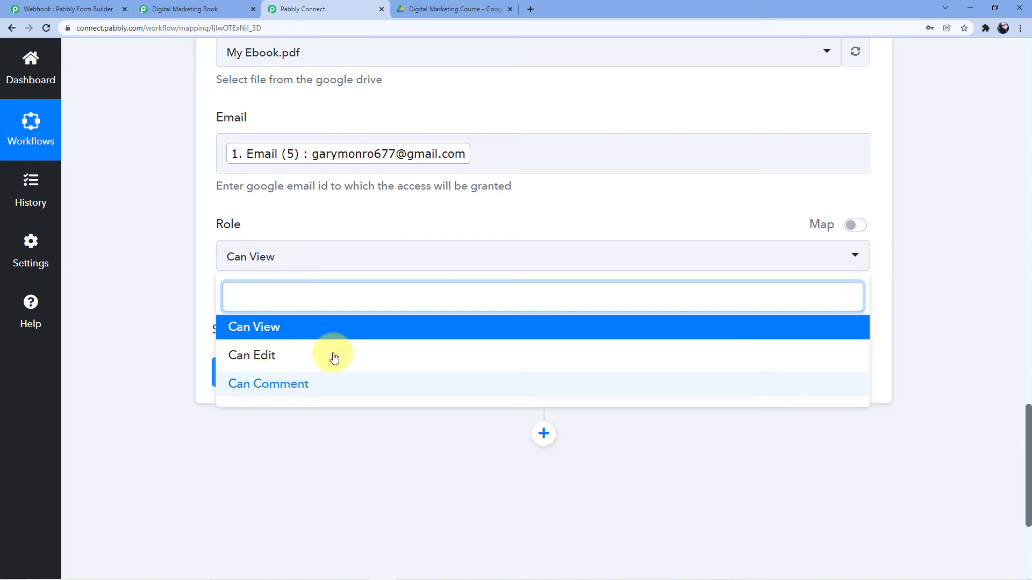
click(264, 328)
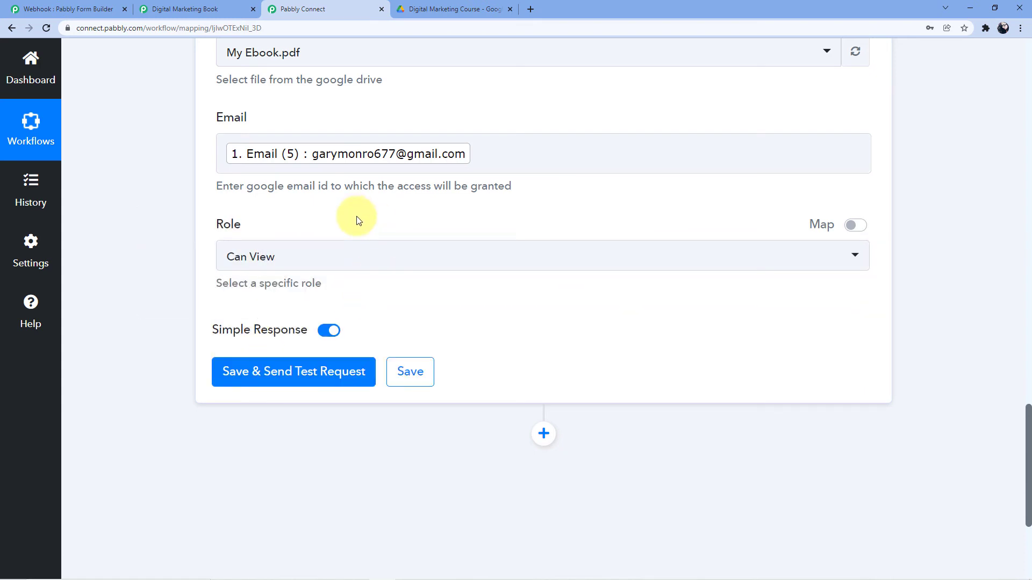
scroll(344, 218, down, 1)
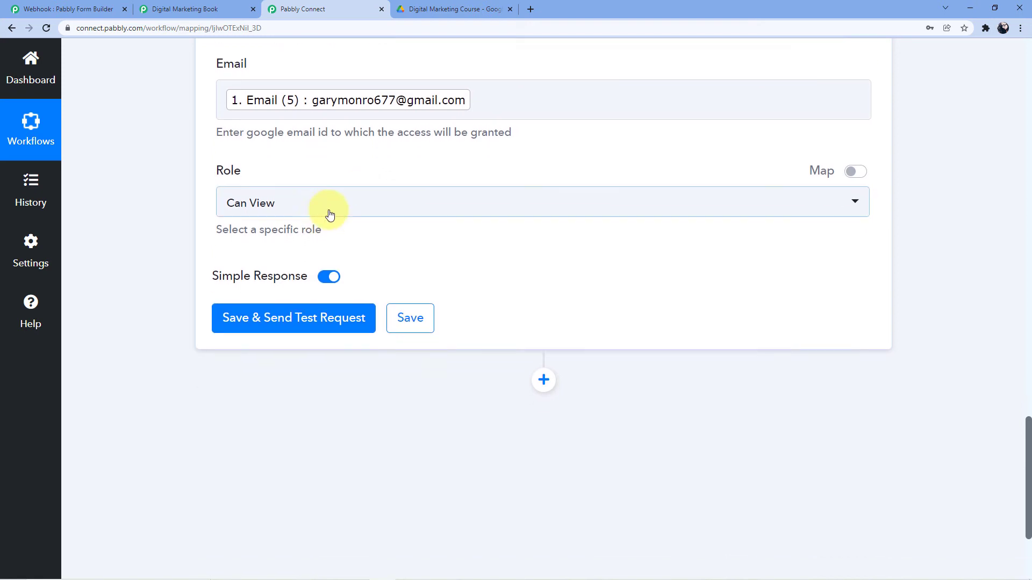
scroll(355, 183, up, 1)
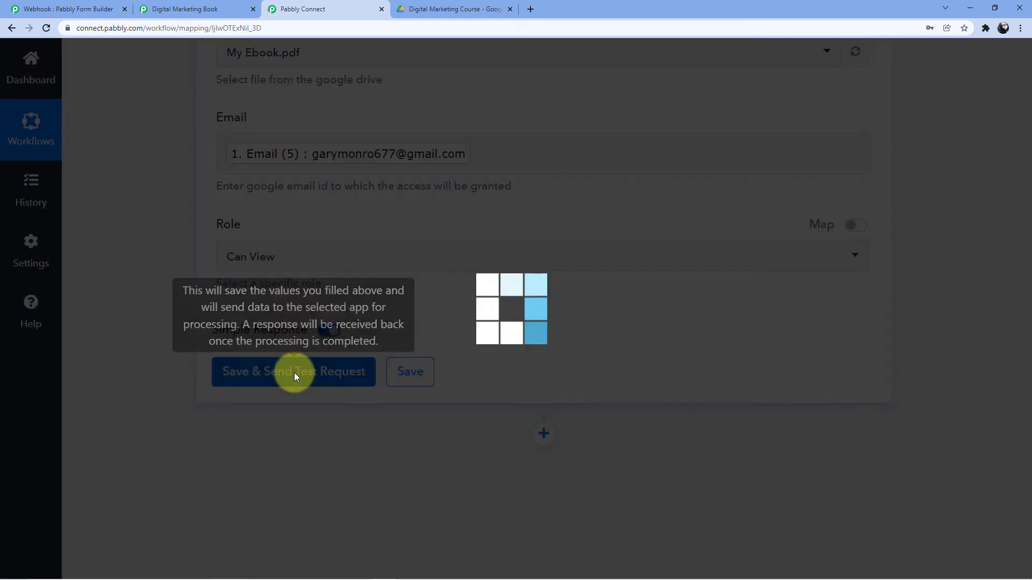
- Save the Share a File action with a test request, and review the response, the action's settings and the form page
click(295, 373)
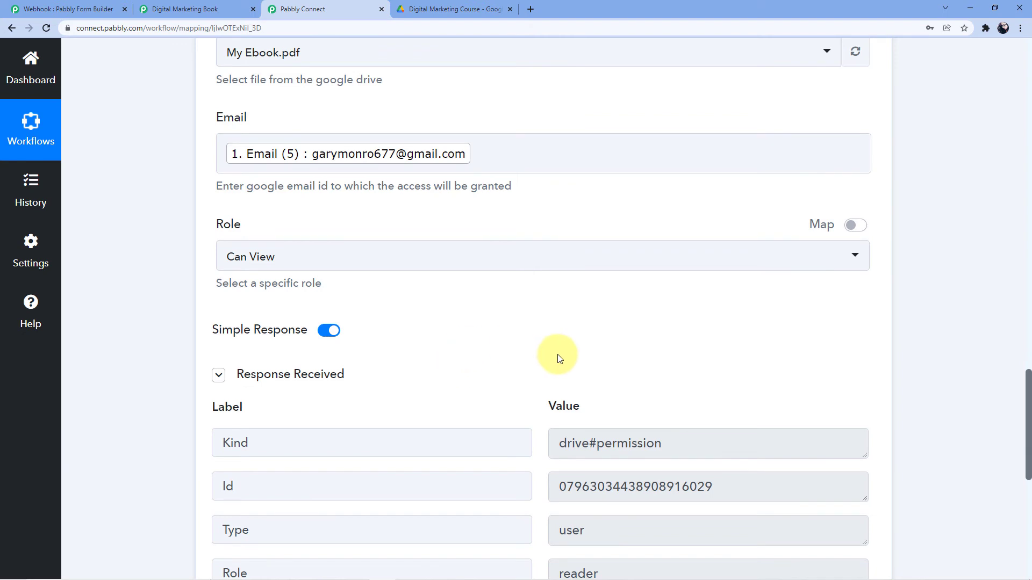
scroll(546, 330, down, 3)
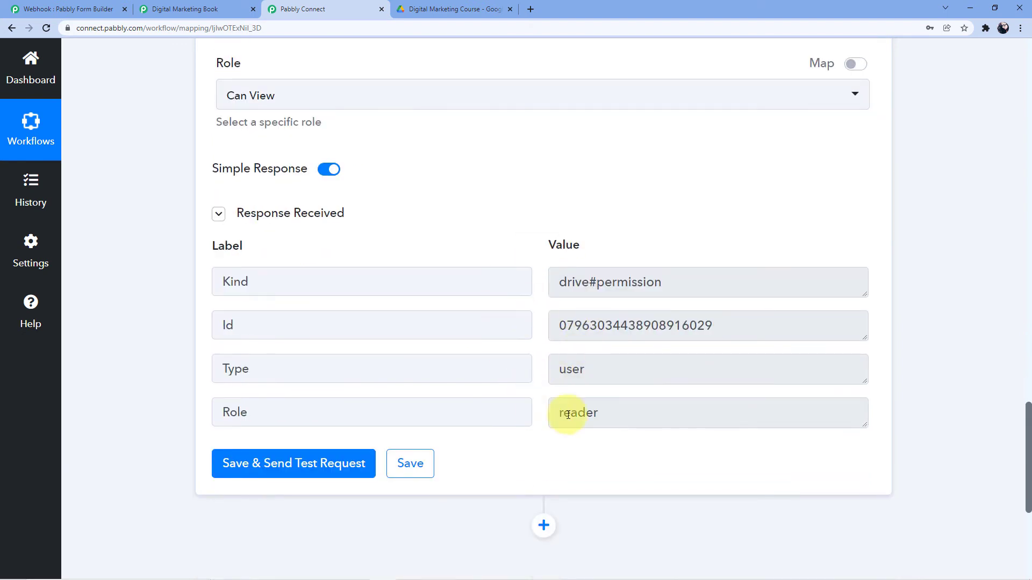
scroll(549, 265, up, 3)
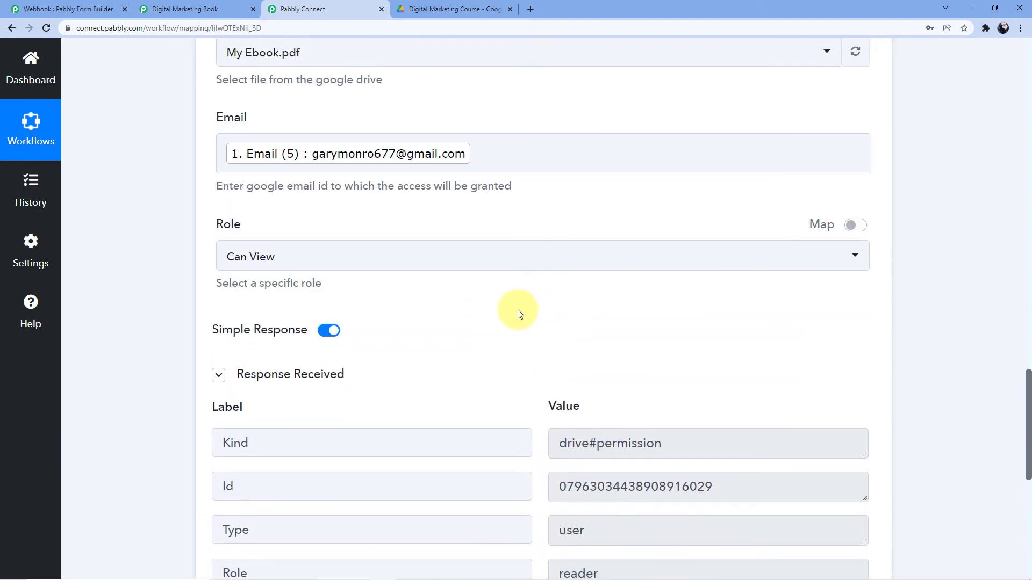
scroll(533, 342, up, 3)
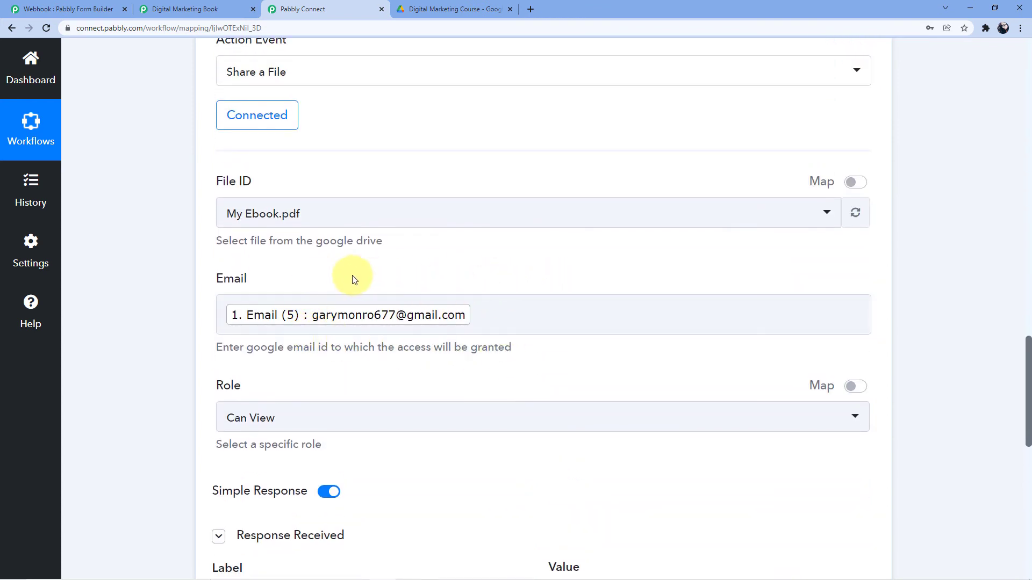
click(232, 8)
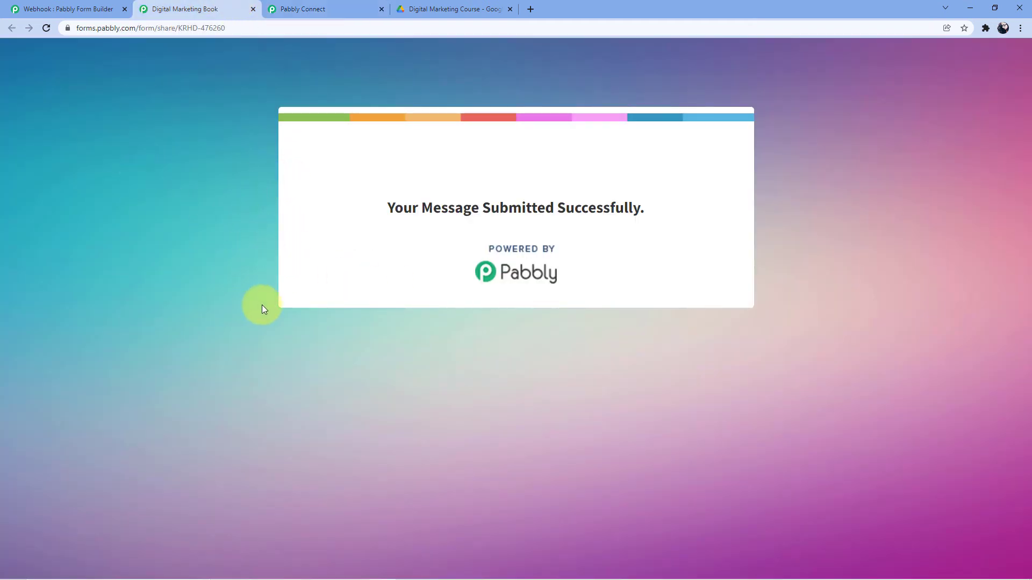
click(317, 10)
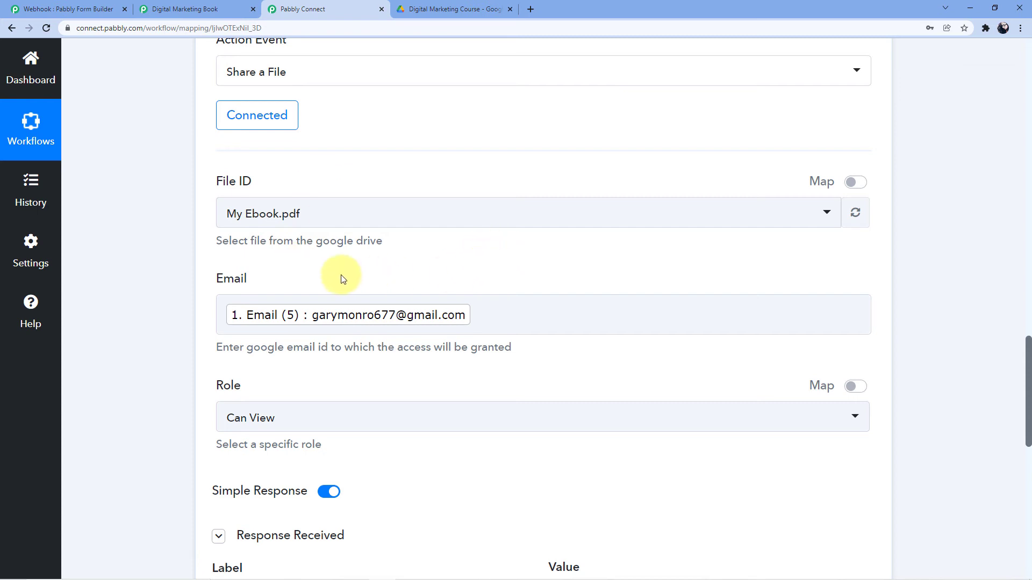
click(312, 311)
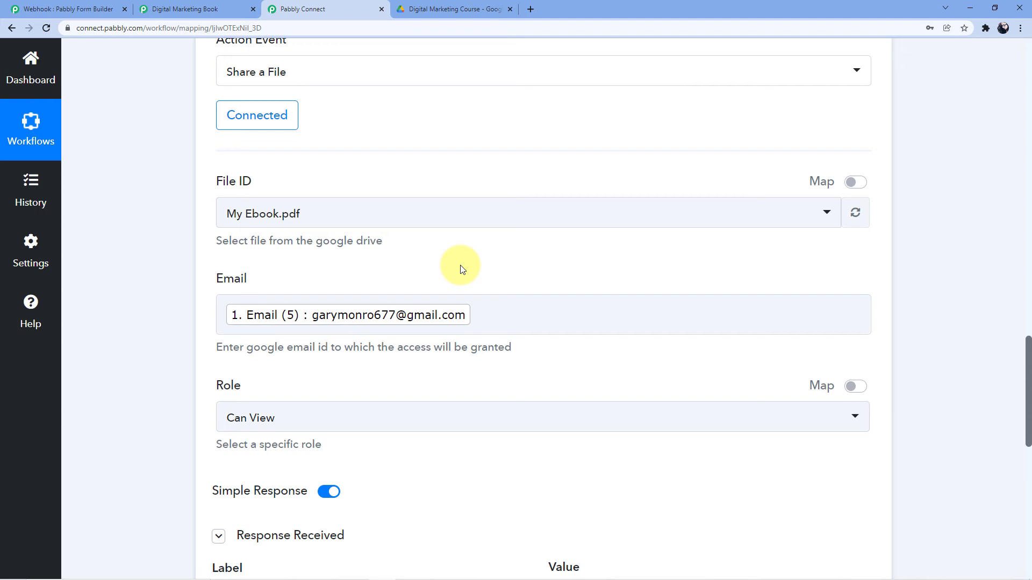
- In a new browser tab, switch to the form submitter's Google account and open the My Ebook.pdf sharing email in Gmail
click(529, 9)
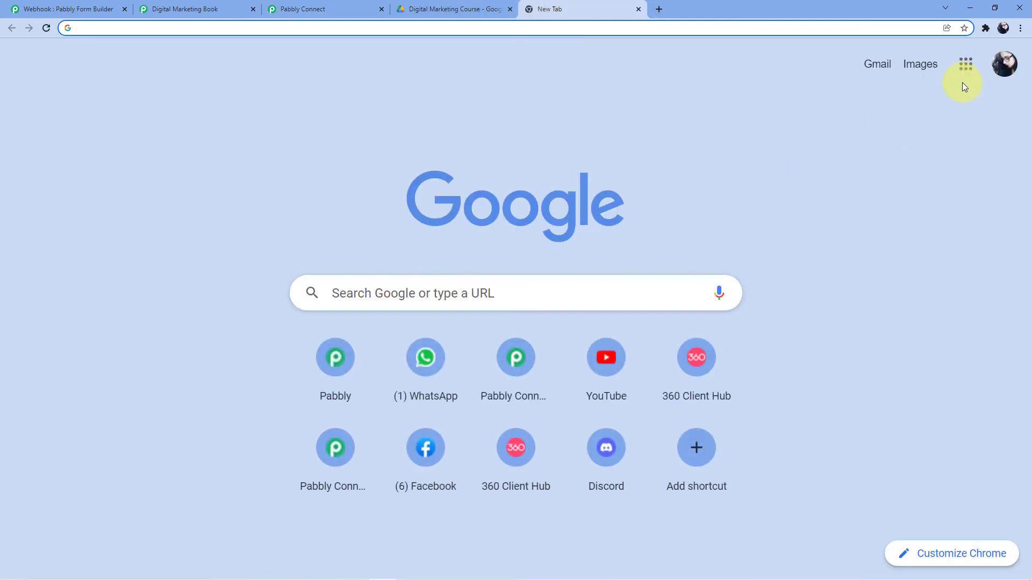
click(1001, 64)
click(824, 306)
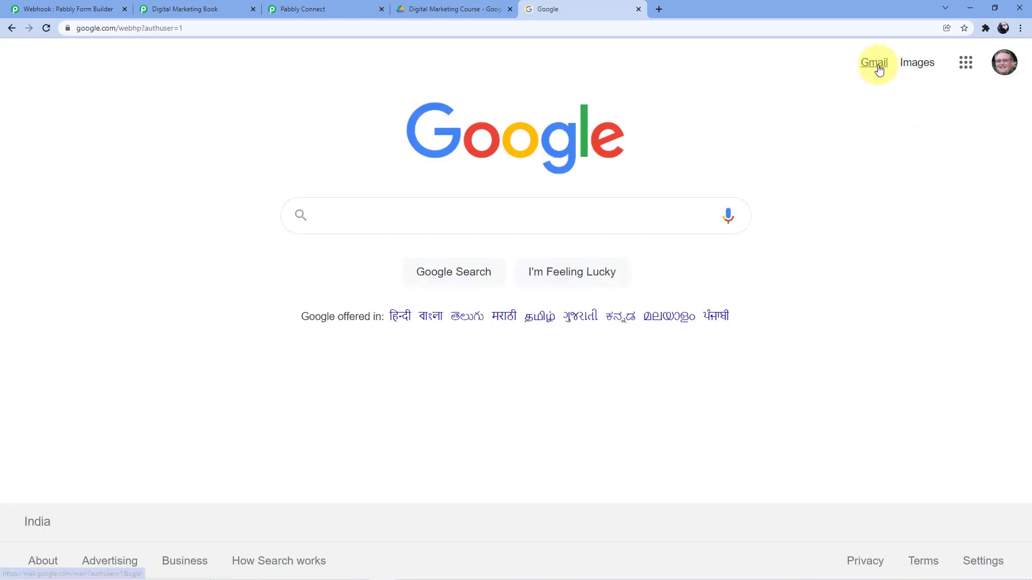
click(876, 65)
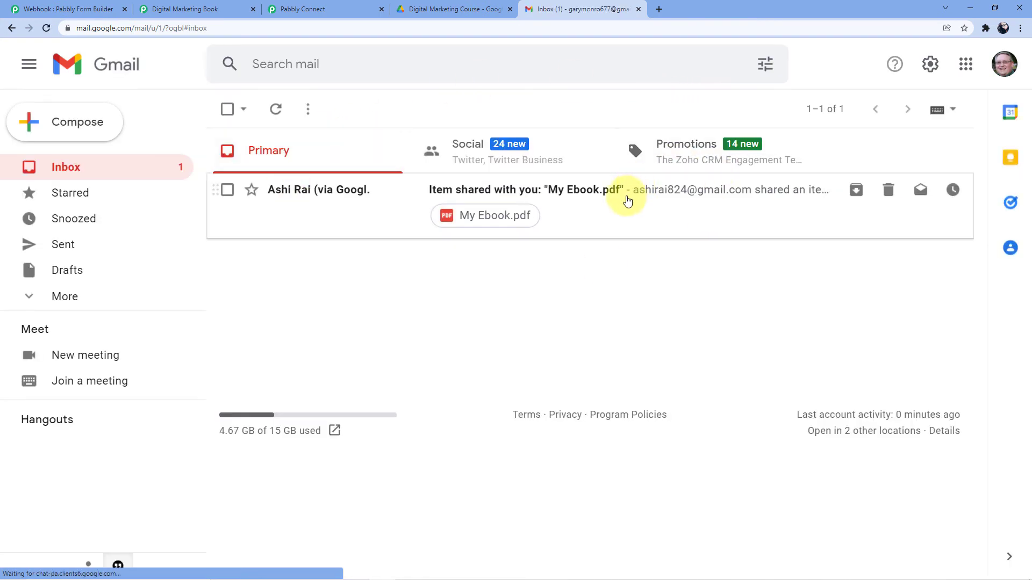
click(559, 216)
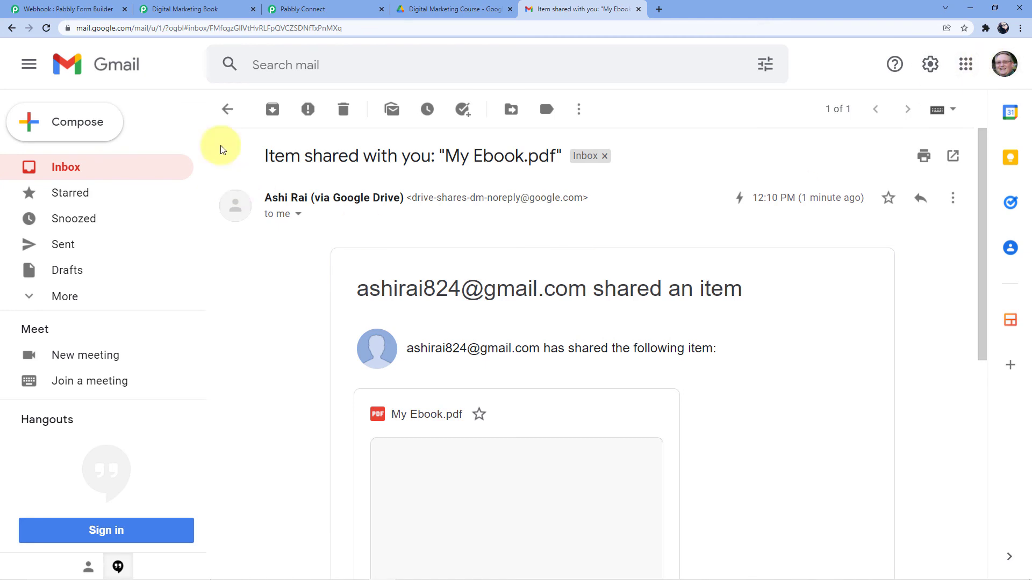
- Revisit the form page and the ebook in Google Drive, and return to Gmail to examine the shared item in the email
click(185, 9)
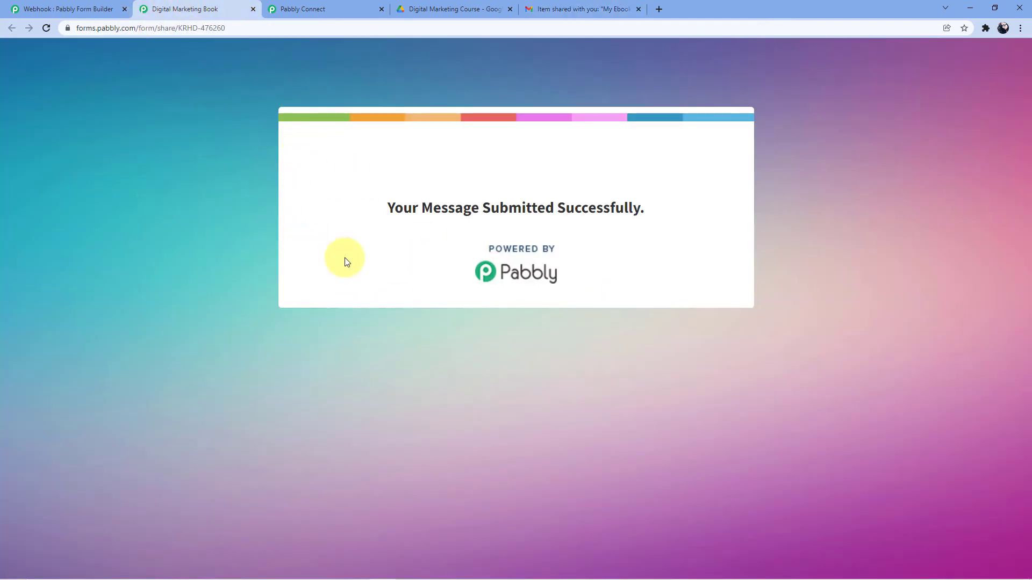
click(458, 8)
click(475, 137)
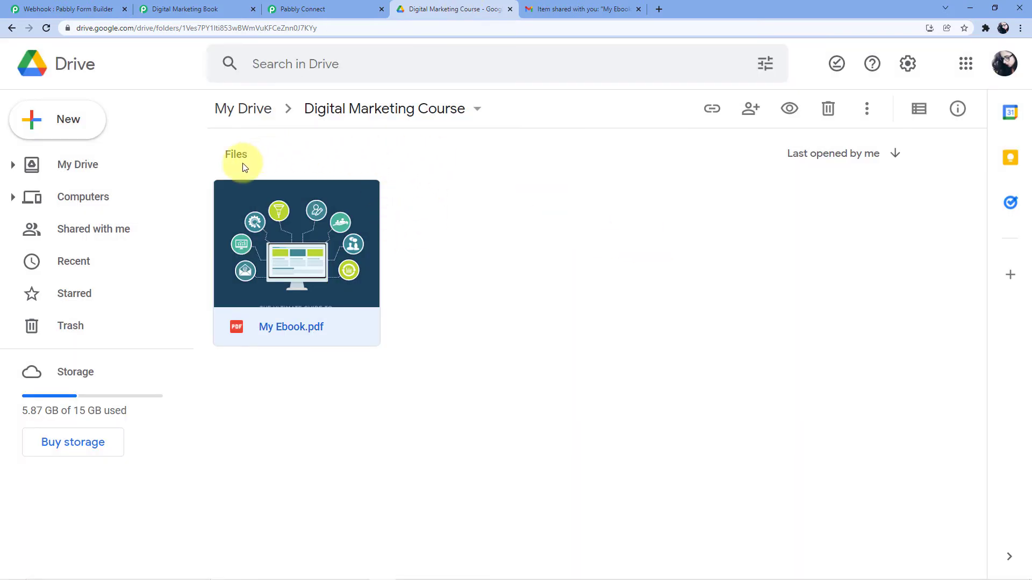
click(581, 8)
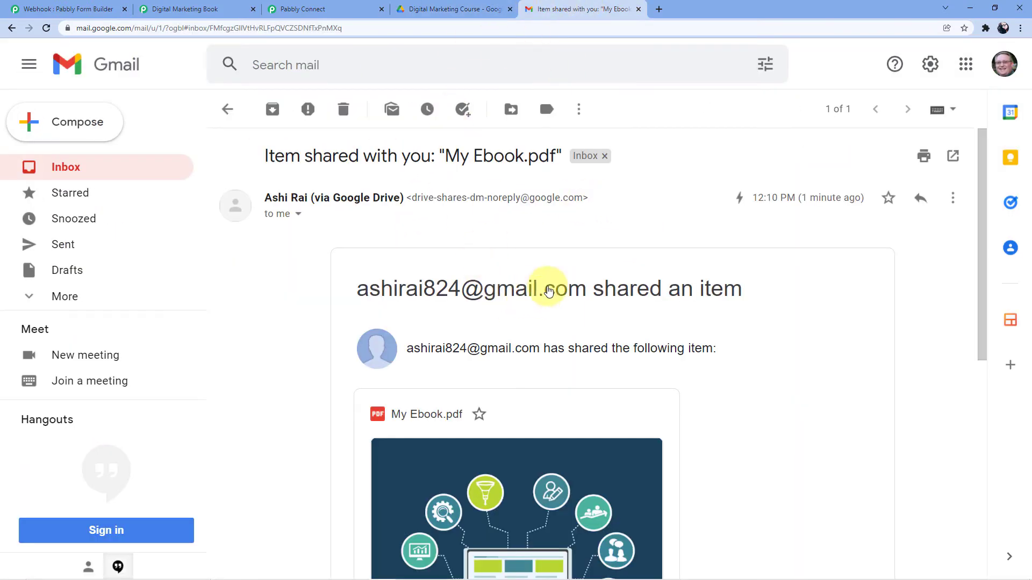
scroll(548, 291, down, 4)
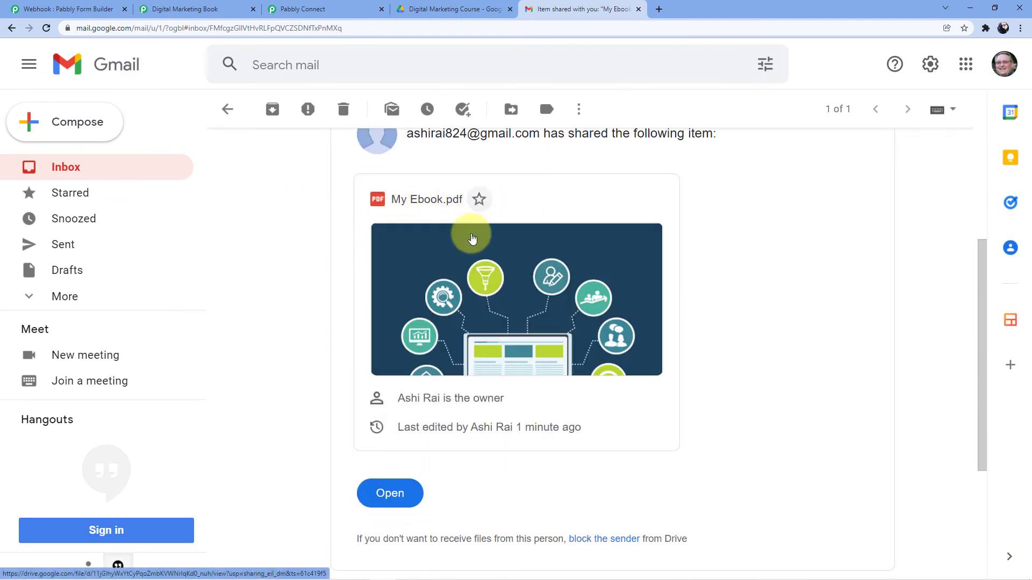
- Open the shared My Ebook.pdf from the Gmail sharing email and look through its first two pages
scroll(516, 224, down, 4)
scroll(500, 218, up, 2)
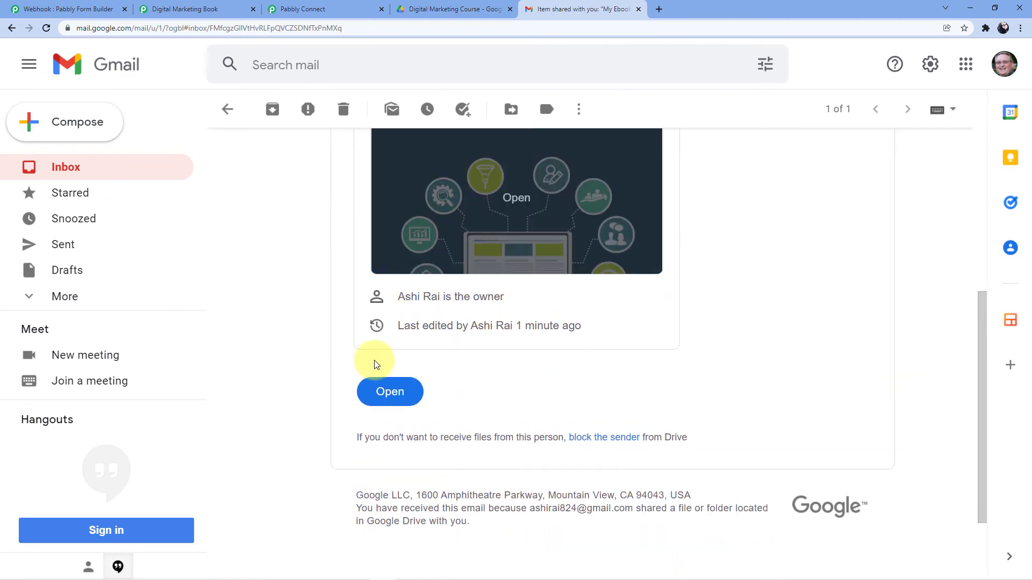
click(402, 392)
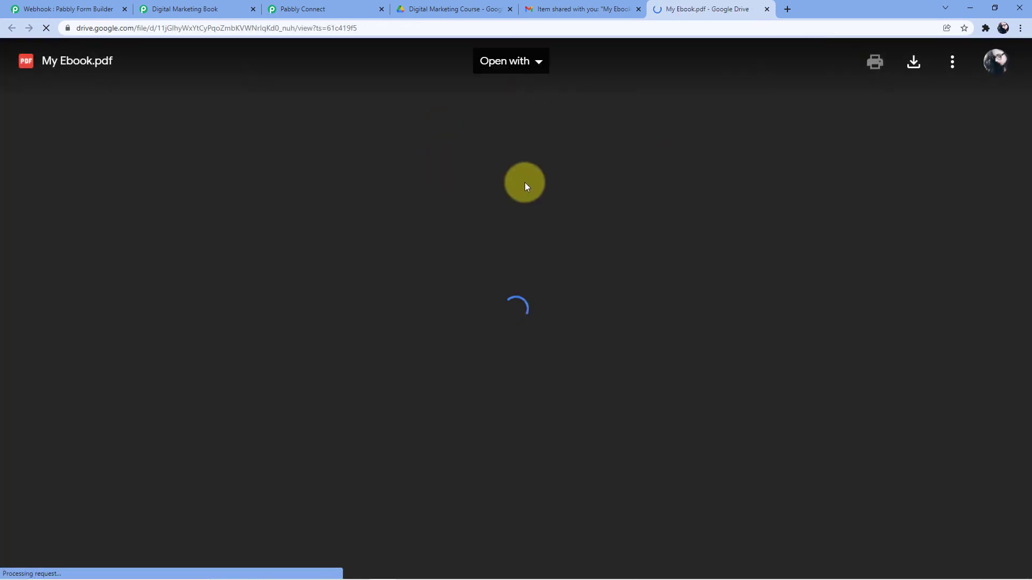
scroll(479, 209, down, 4)
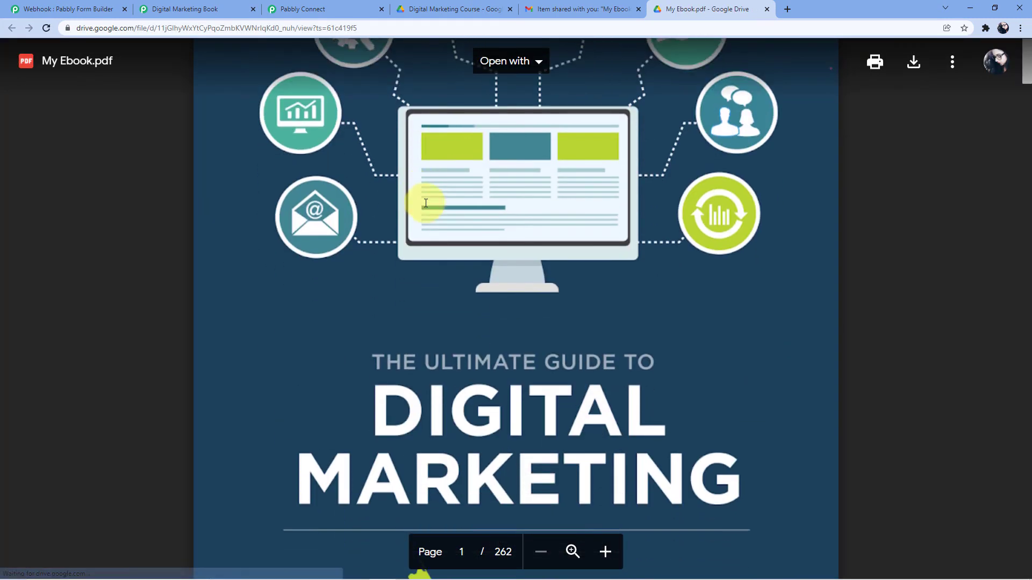
scroll(426, 203, down, 12)
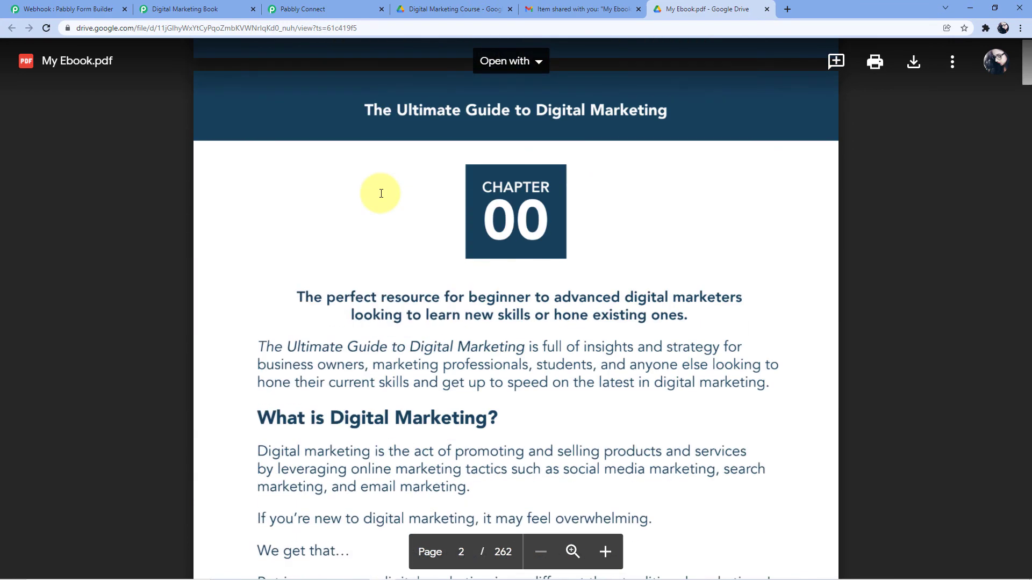
scroll(381, 194, down, 4)
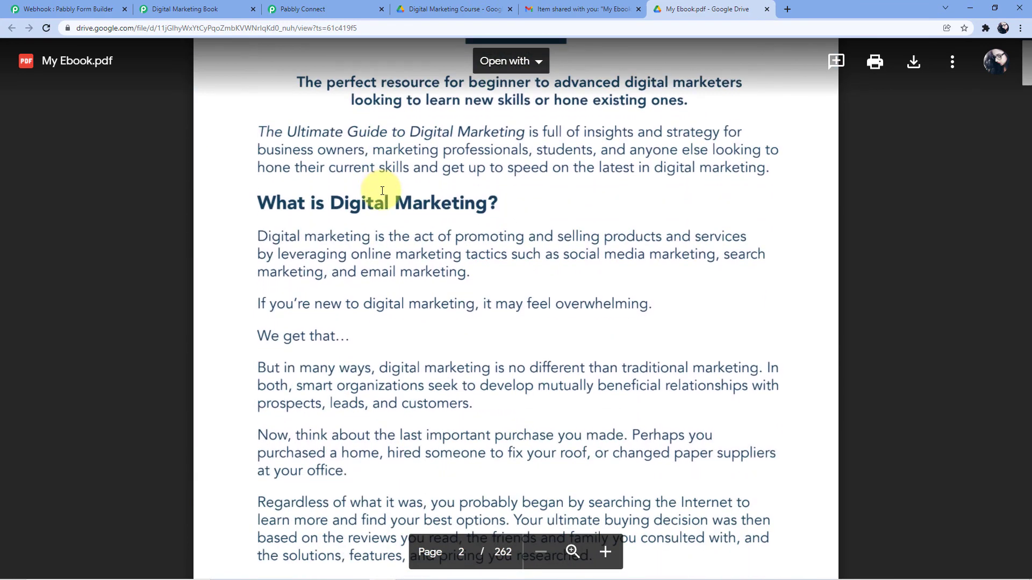
- Revisit the sharing email, the Share a File settings in Pabbly Connect, the submitted form page and the ebook's Google Drive folder
click(592, 5)
scroll(739, 230, up, 5)
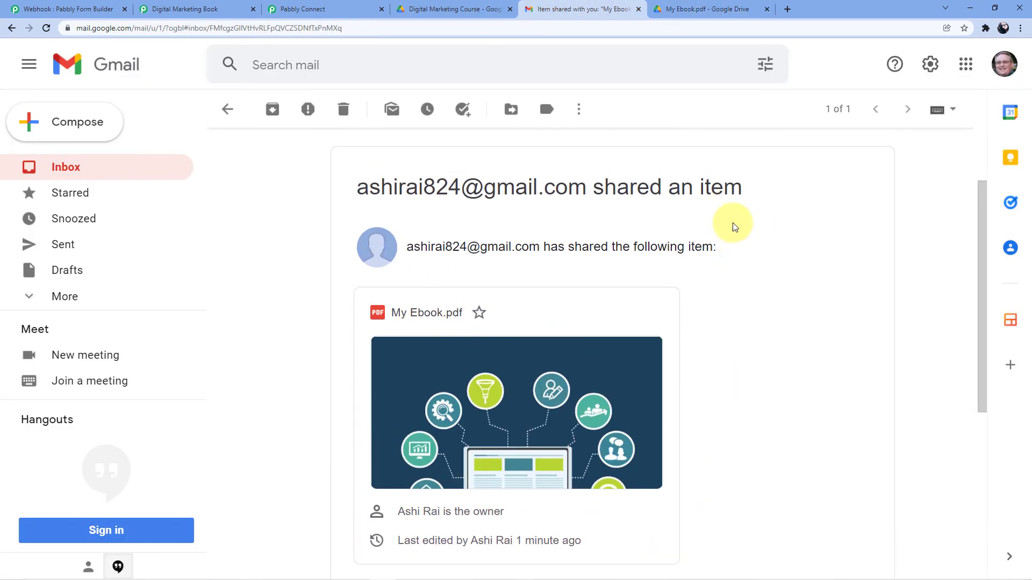
click(322, 8)
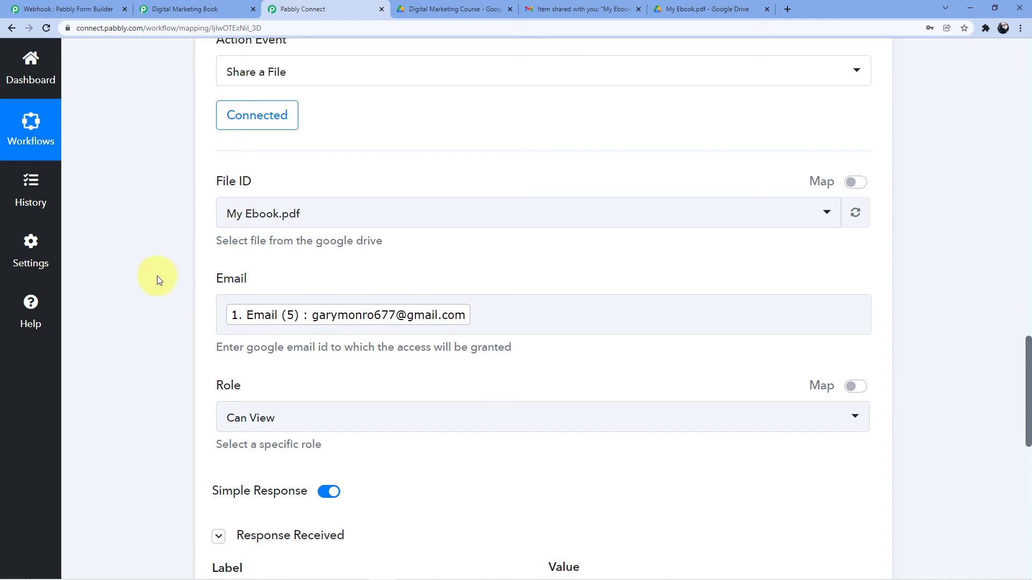
click(213, 7)
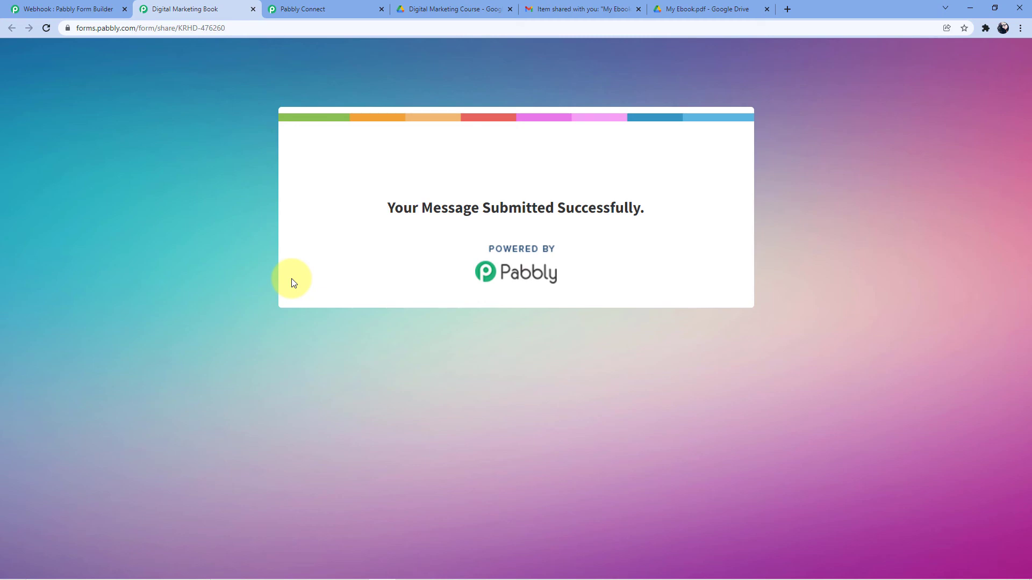
click(430, 9)
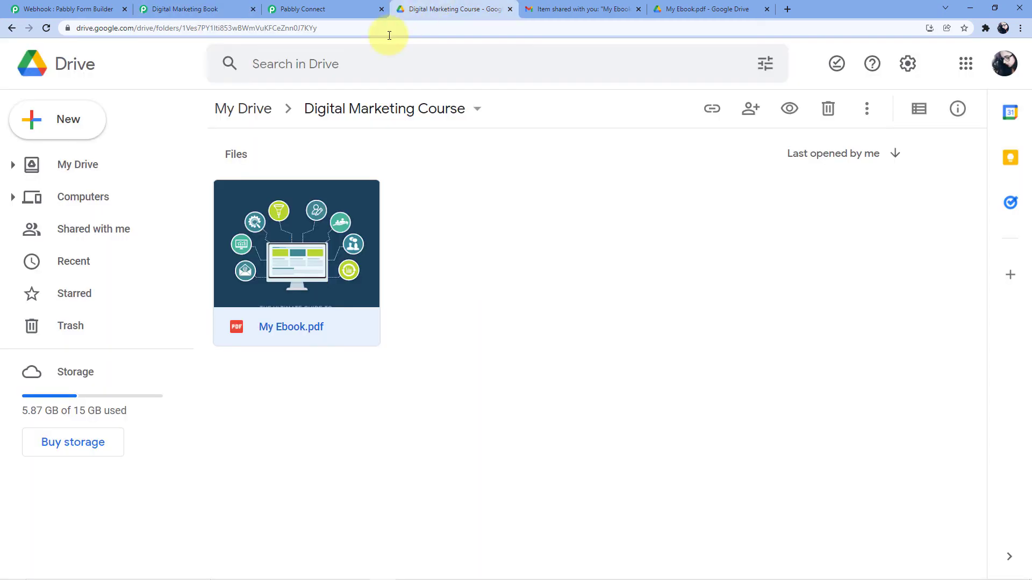
click(439, 221)
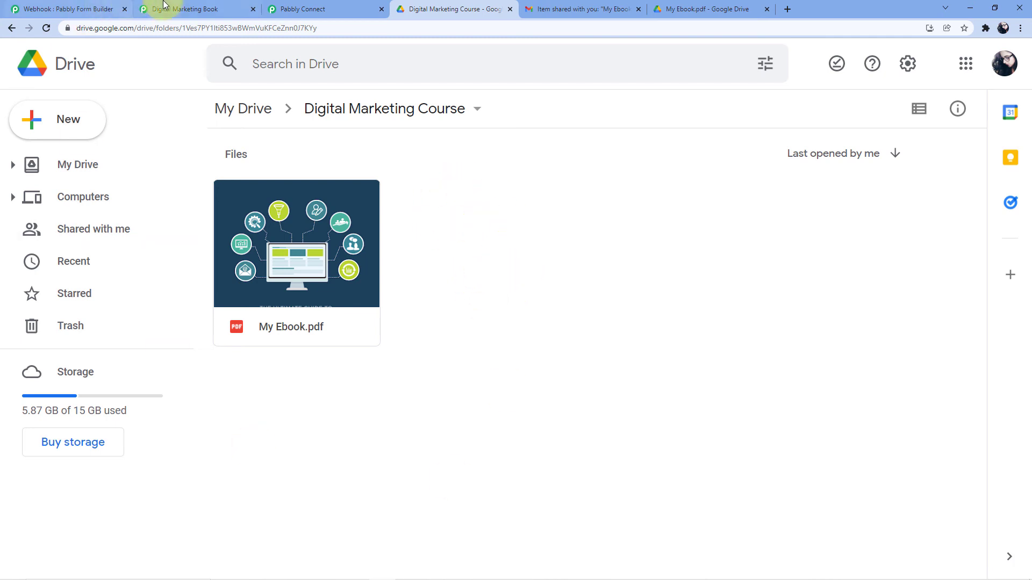
- Submit the Digital Marketing Course Ebook form with a second person's first name, last name, email and phone number, and return to Google Drive
click(180, 9)
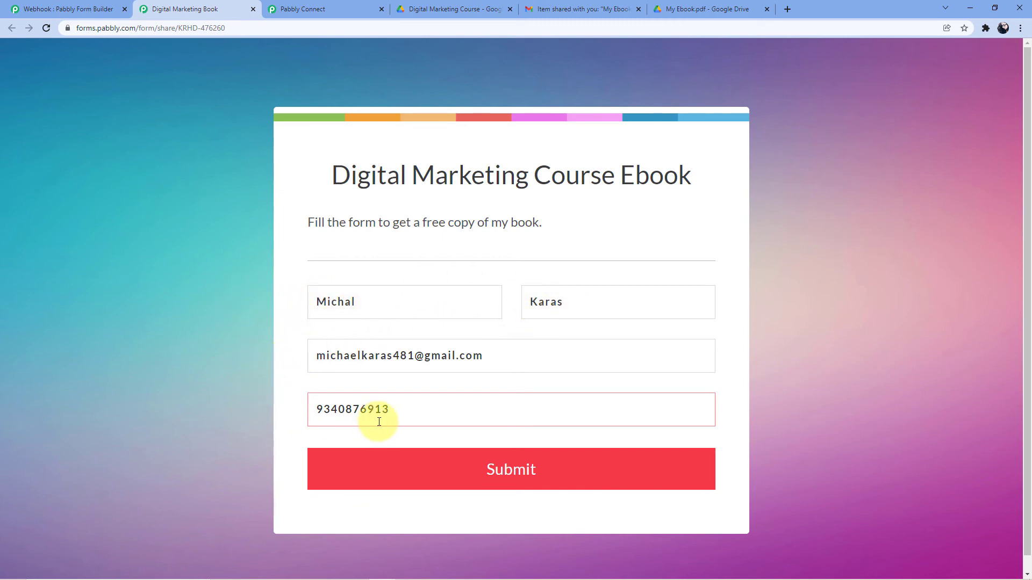
click(484, 471)
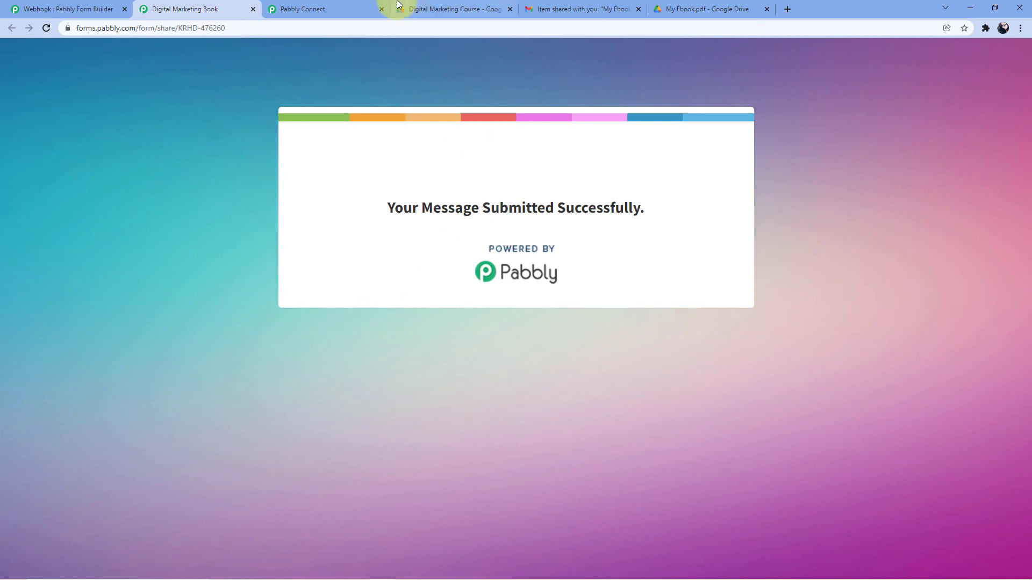
click(436, 9)
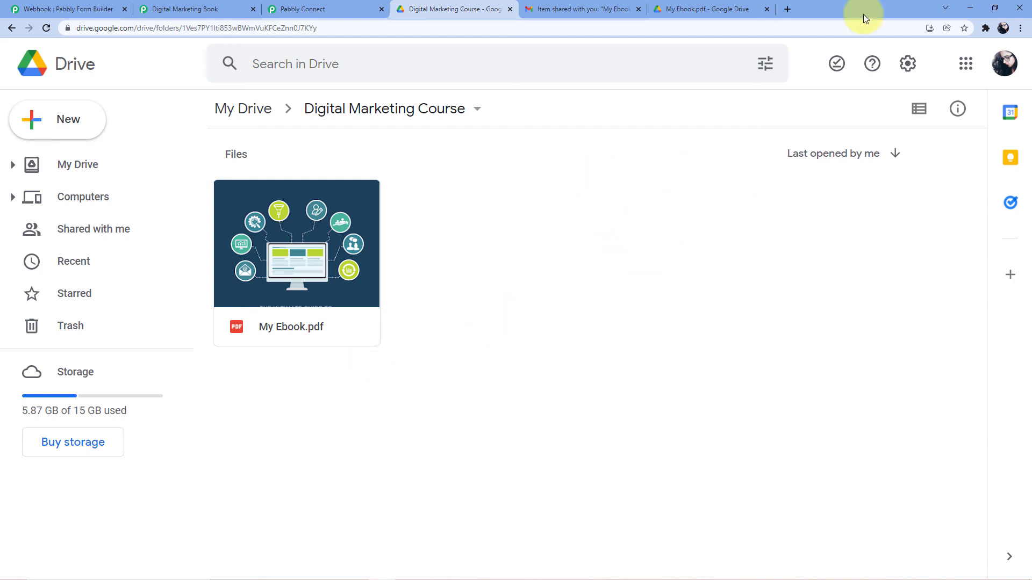
- In a new browser tab, switch to the second submitter's Google account and open the My Ebook.pdf sharing email in Gmail
click(789, 8)
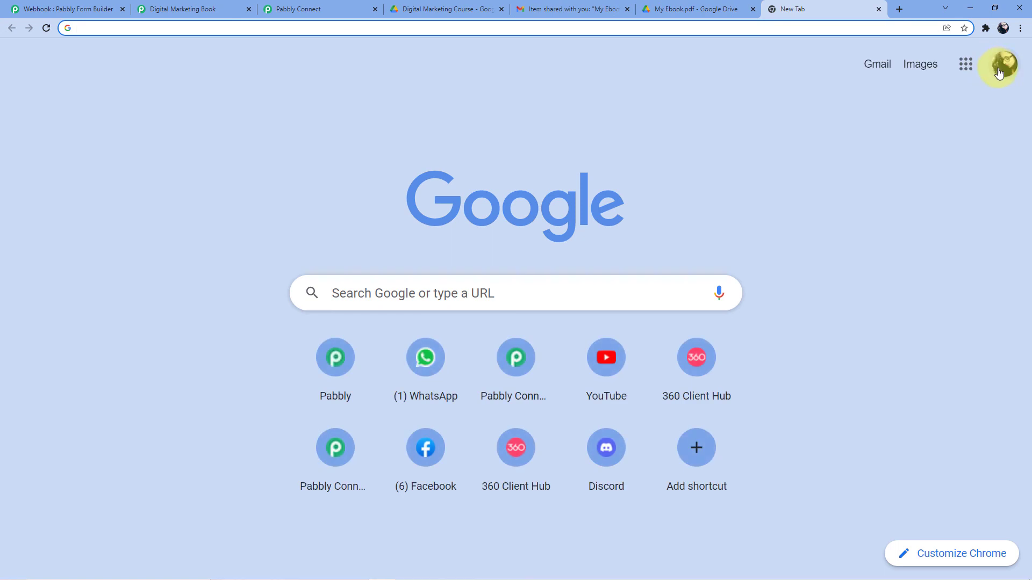
click(1003, 64)
click(857, 345)
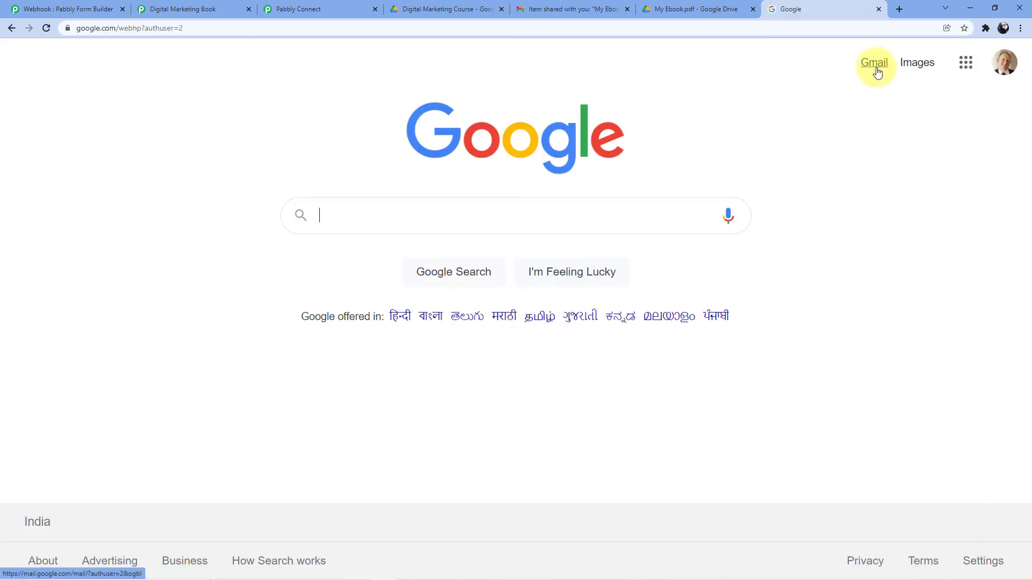
click(855, 65)
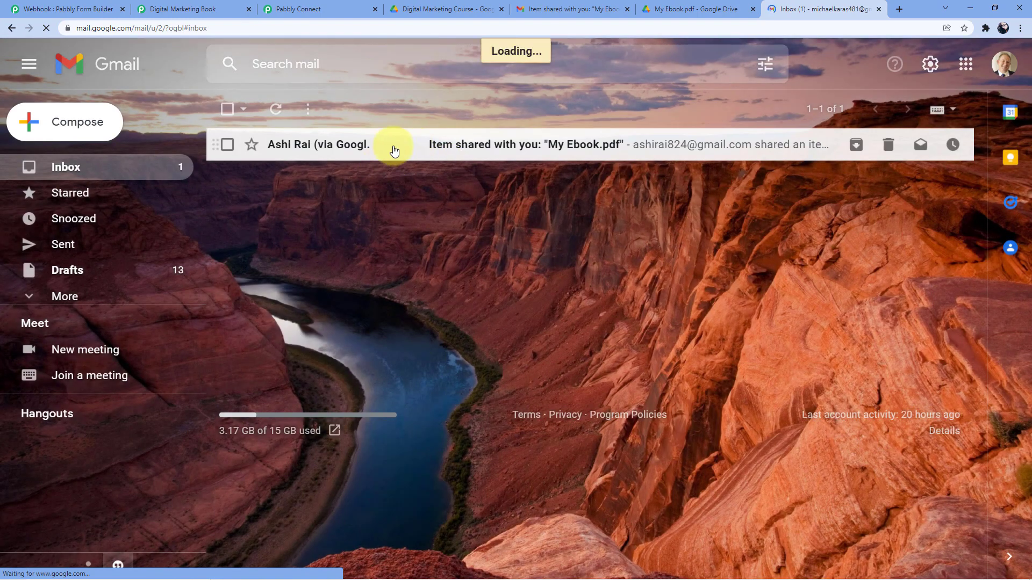
click(516, 144)
scroll(431, 194, down, 1)
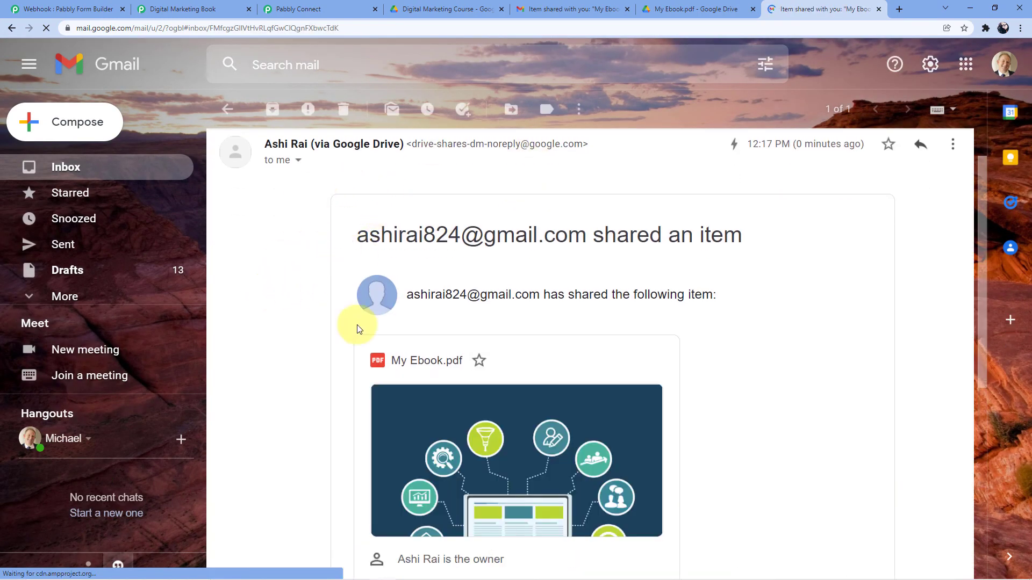
- Glance at the form's confirmation page and return to the second submitter's Gmail to examine the shared My Ebook.pdf item
click(192, 7)
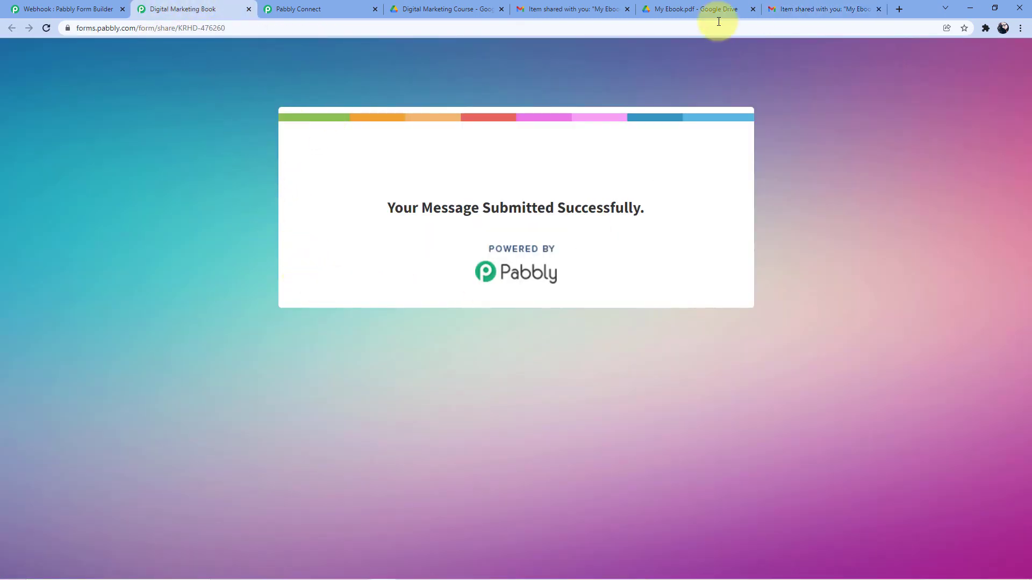
click(786, 7)
scroll(328, 185, down, 2)
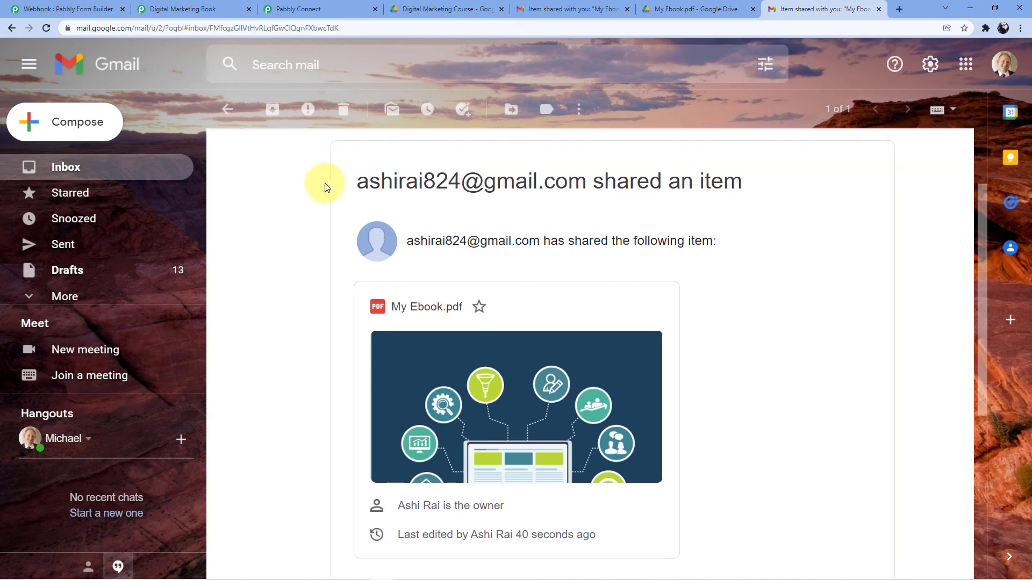
scroll(302, 238, down, 1)
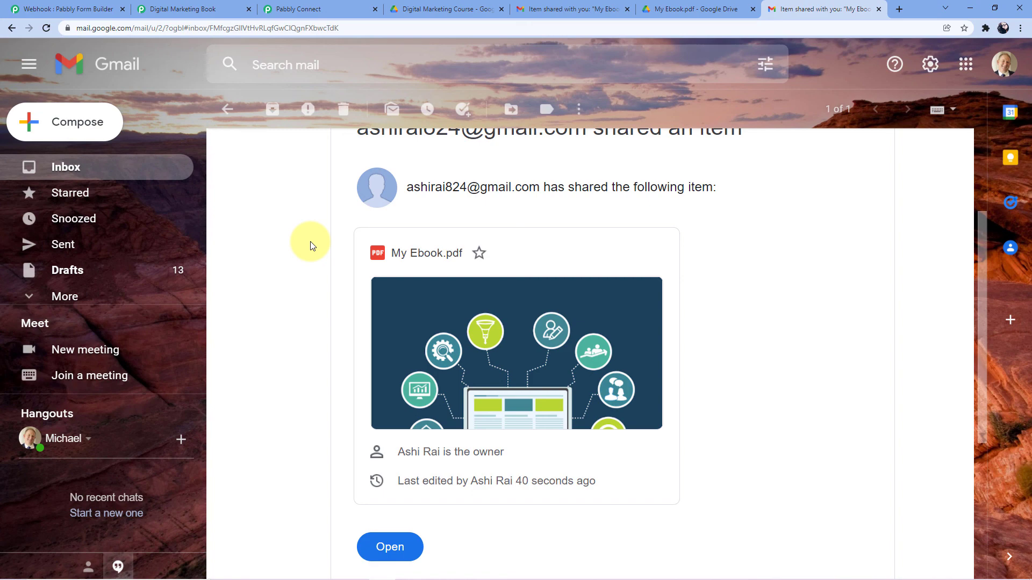
- Return to the Pabbly Connect workflow and collapse the trigger and action details to review the overall setup
click(330, 6)
scroll(881, 172, up, 7)
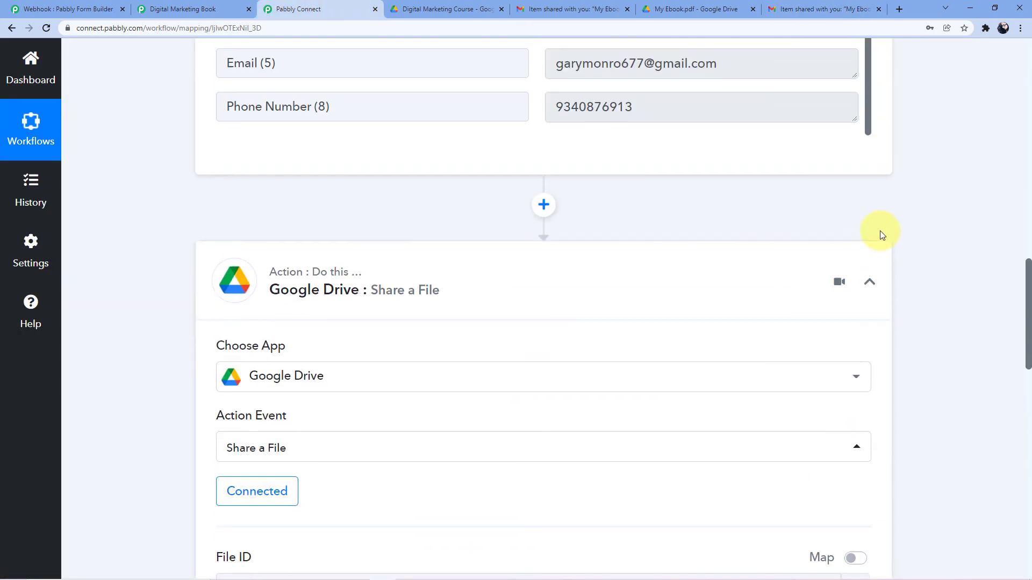
scroll(909, 205, up, 10)
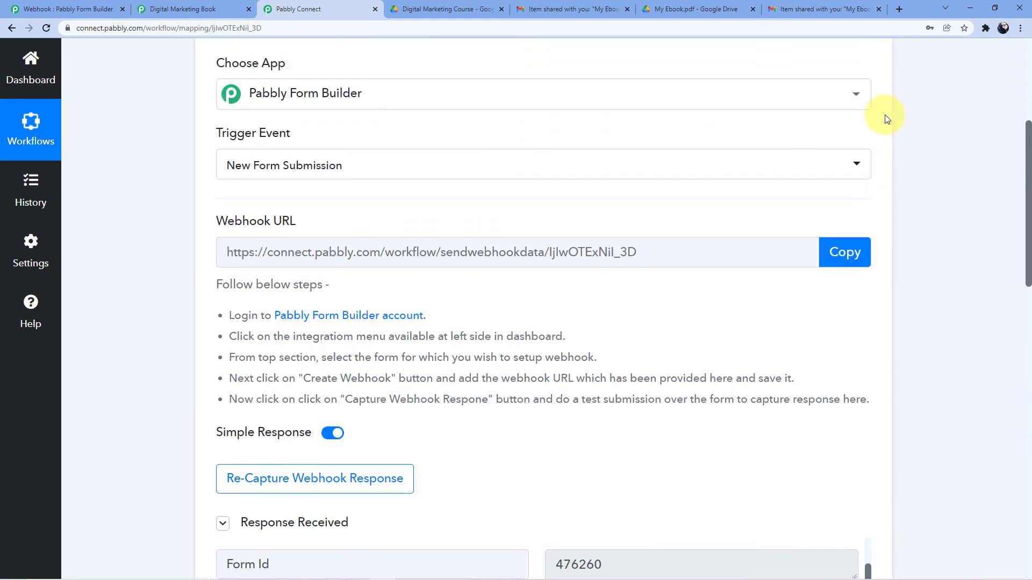
click(886, 207)
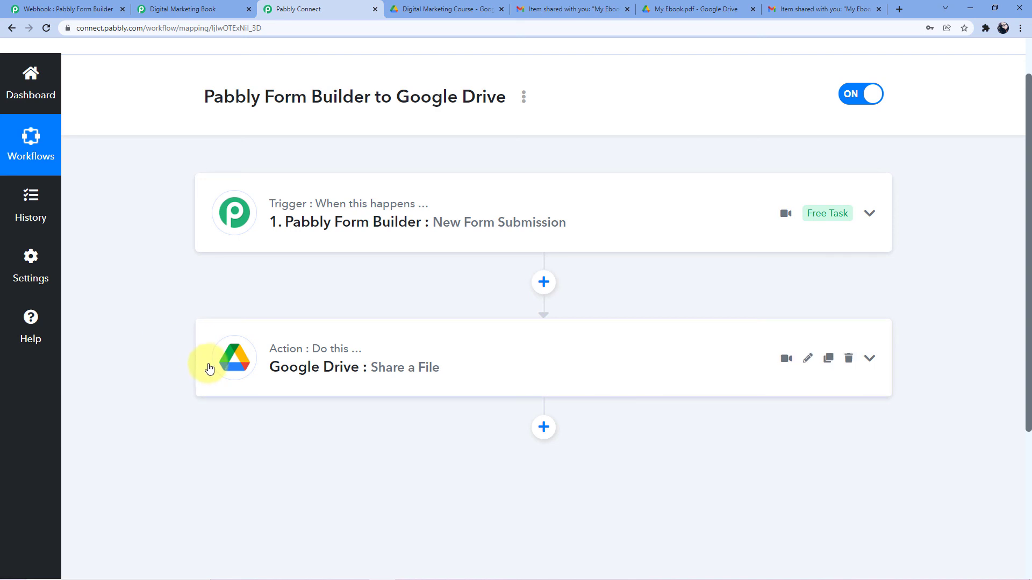
- Expand and collapse the Google Drive Share a File action, check the ebook's Drive folder, and return to the workflow overview
click(275, 365)
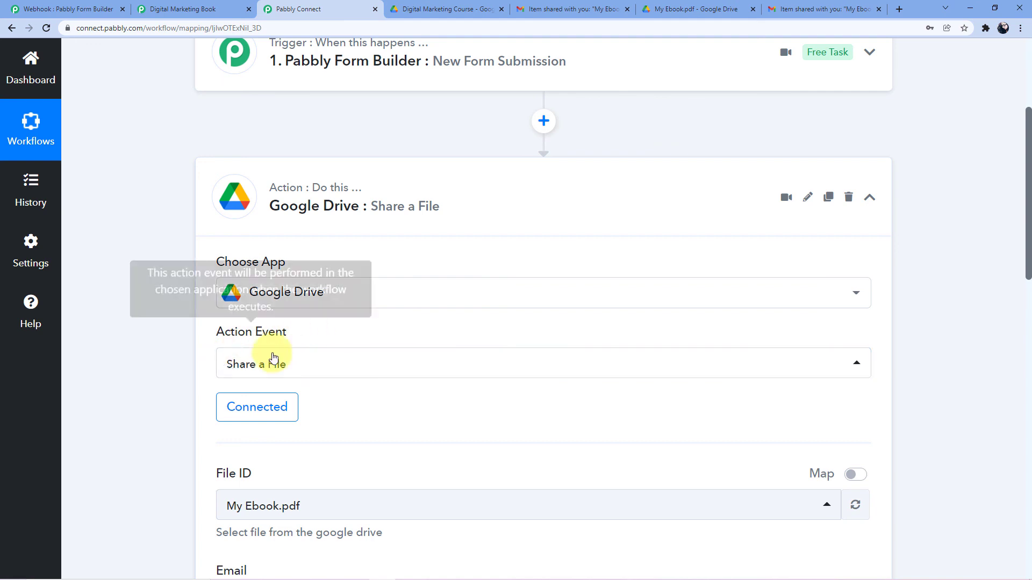
click(415, 232)
click(449, 8)
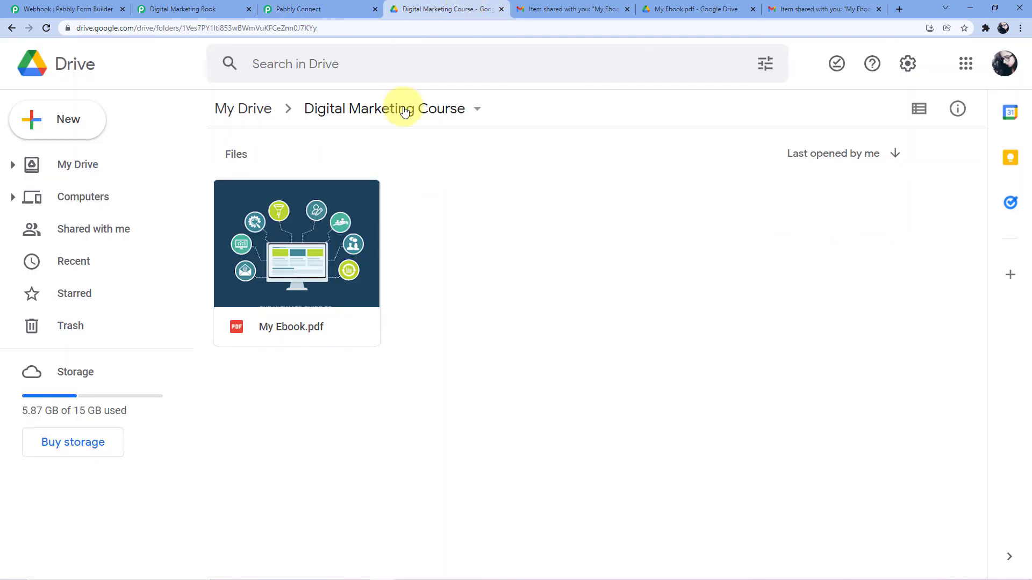
click(334, 8)
scroll(415, 150, up, 2)
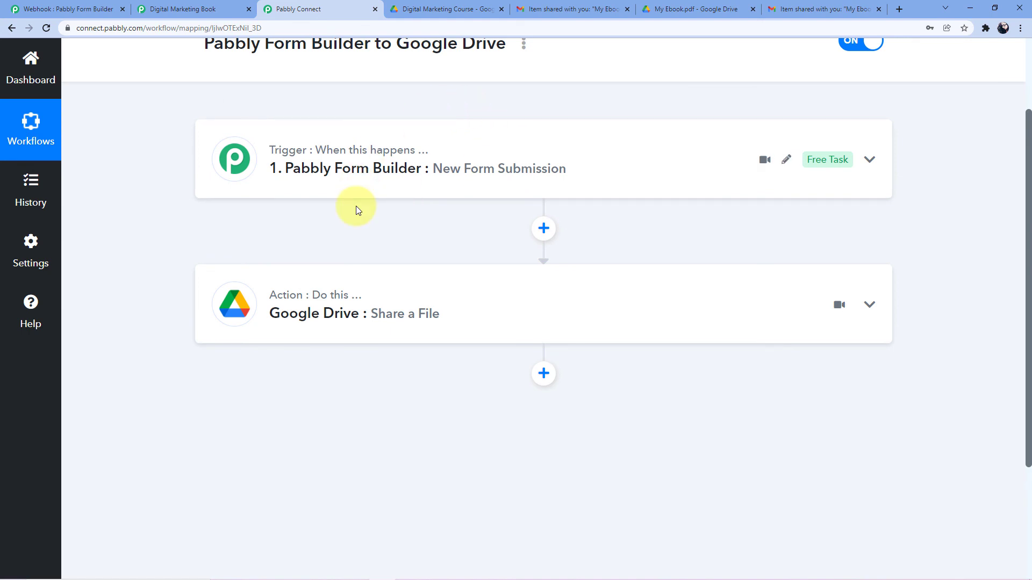
scroll(475, 220, up, 2)
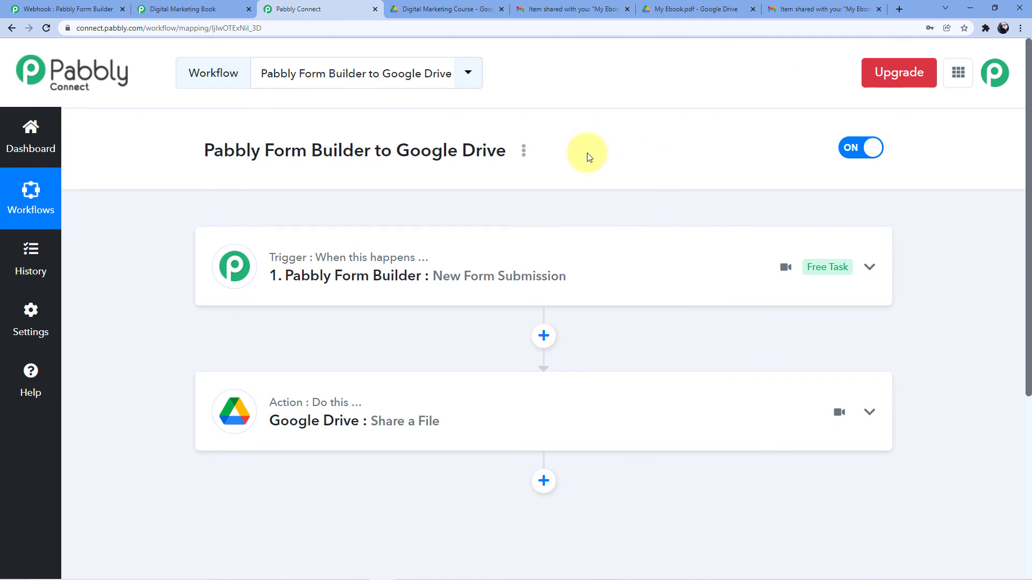